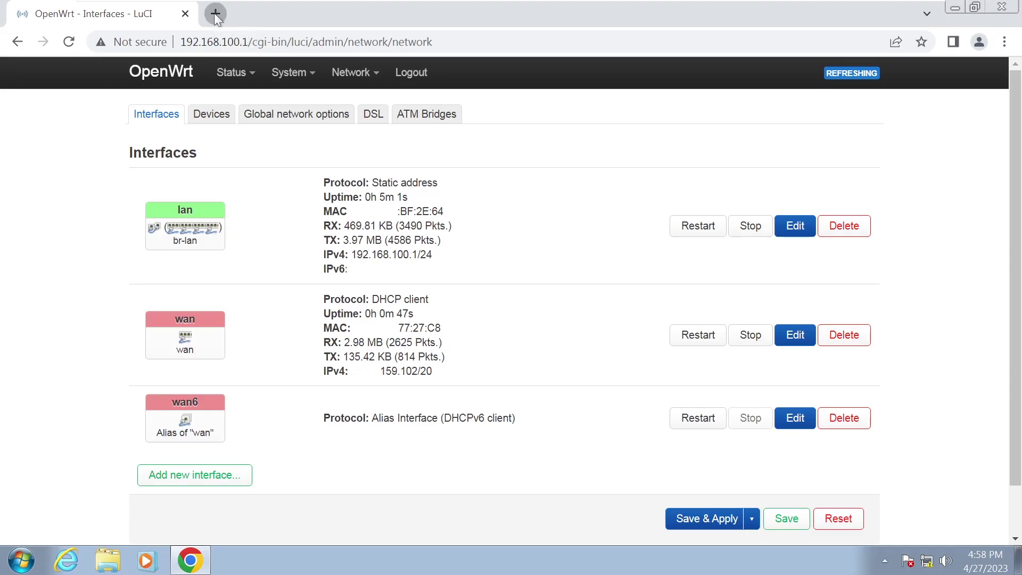
Search 'openvpn download' and download the 64-bit (amd64) OpenVPN 2.6.3 Windows MSI installer
{"action": "left_click", "coordinate": [216, 13]}
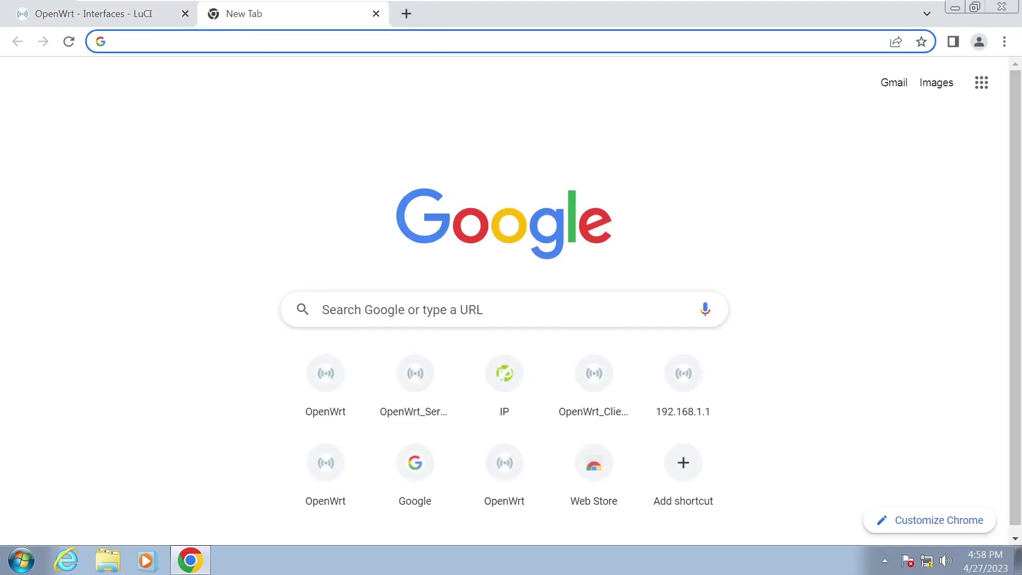
{"action": "type", "text": "openvpn download"}
{"action": "key", "text": "Return"}
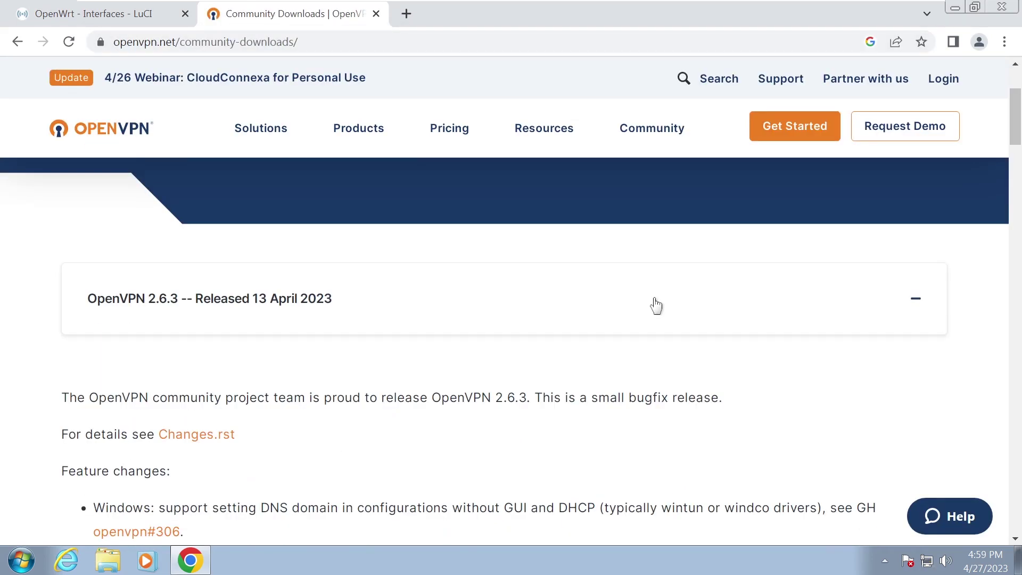
{"action": "scroll", "coordinate": [655, 303], "scroll_direction": "down", "scroll_amount": 10}
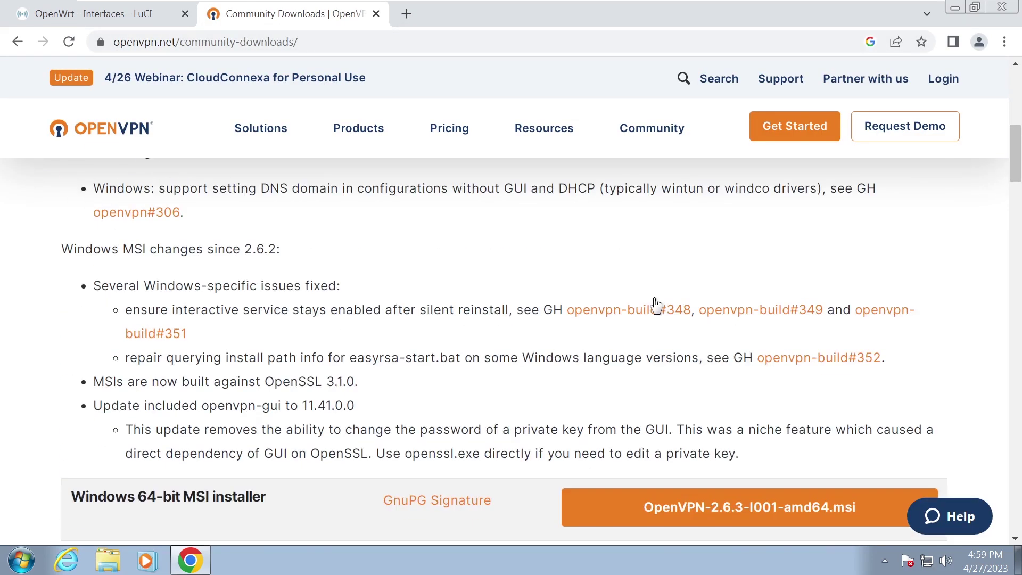
{"action": "left_click", "coordinate": [672, 287]}
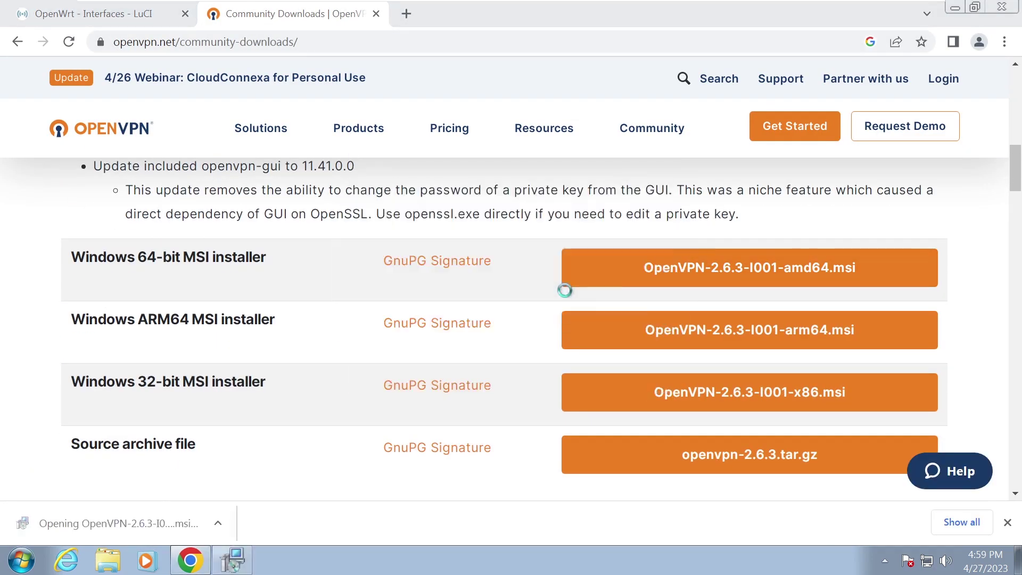
Run the installer's custom setup with EasyRSA 3 scripts set to install on the local hard drive
{"action": "left_click", "coordinate": [563, 290]}
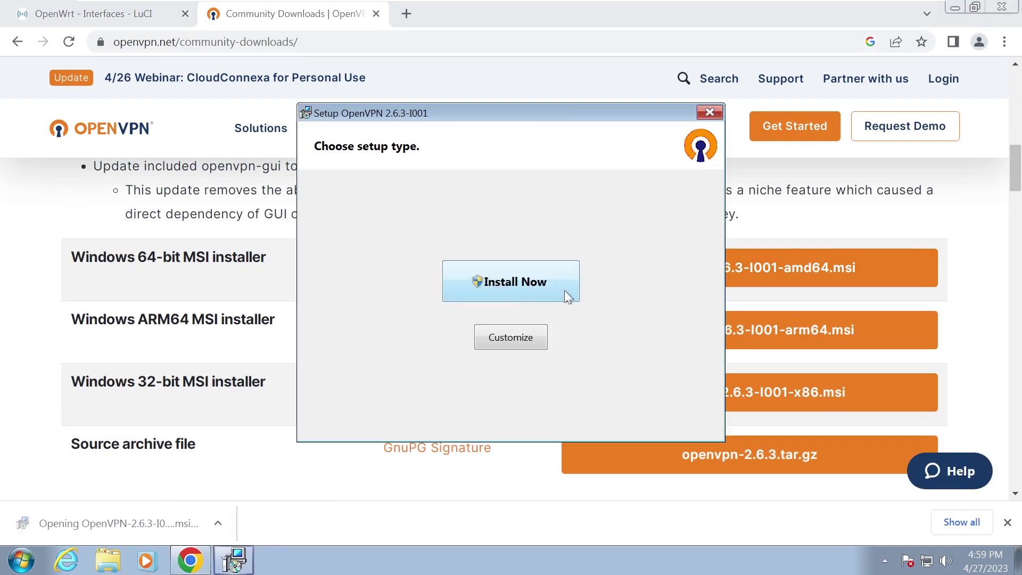
{"action": "left_click", "coordinate": [506, 340]}
{"action": "scroll", "coordinate": [511, 251], "scroll_direction": "down", "scroll_amount": 2}
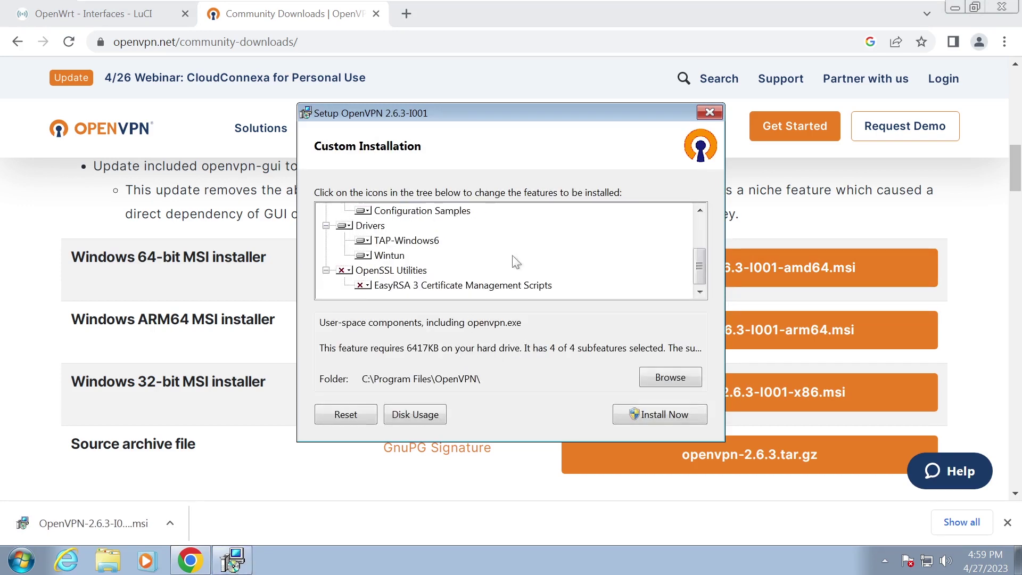
{"action": "left_click", "coordinate": [414, 287]}
{"action": "left_click", "coordinate": [362, 285]}
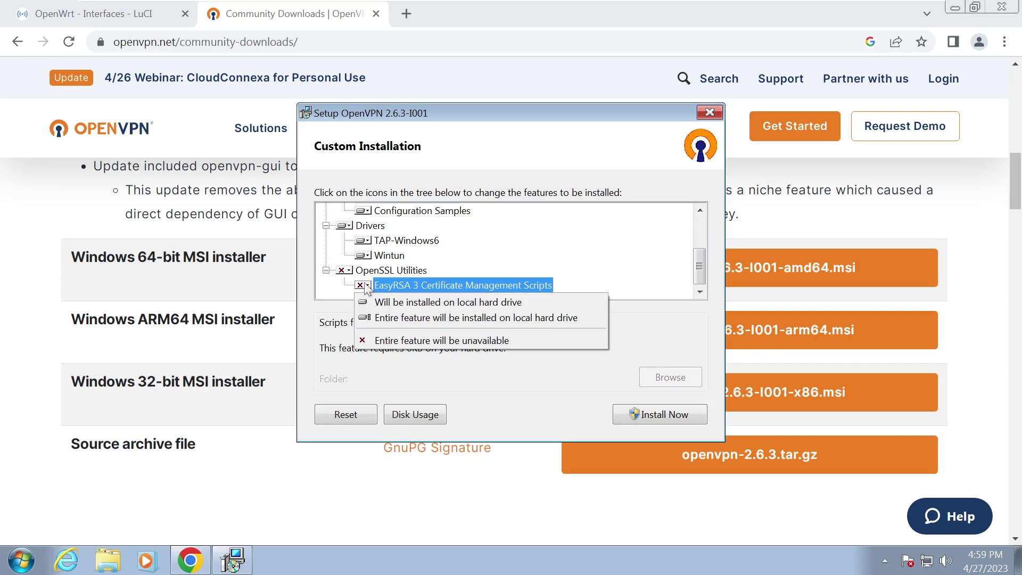
{"action": "left_click", "coordinate": [425, 302]}
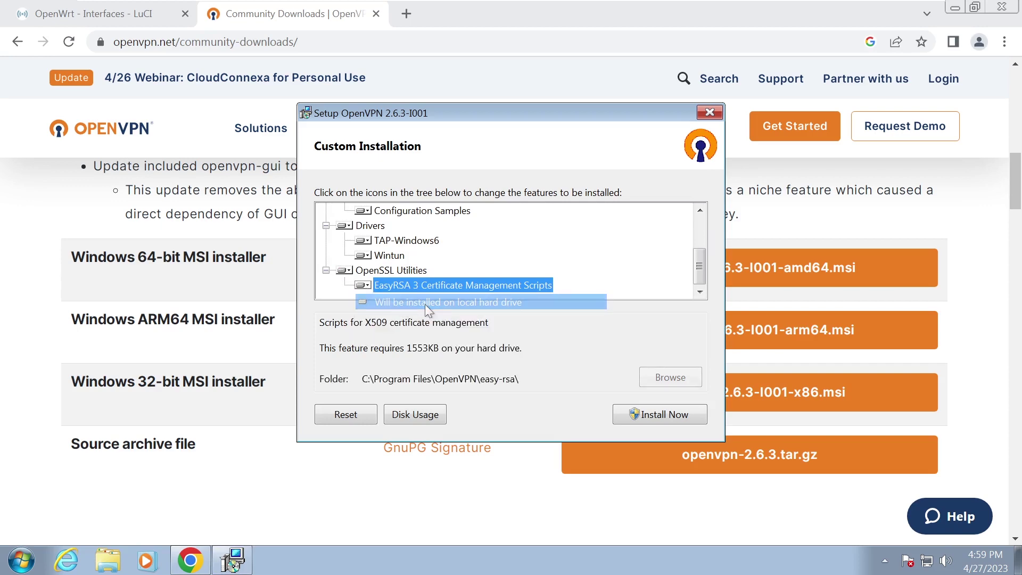
Finish installing OpenVPN, then get the latest PuTTY release from putty.org
{"action": "left_click", "coordinate": [632, 414]}
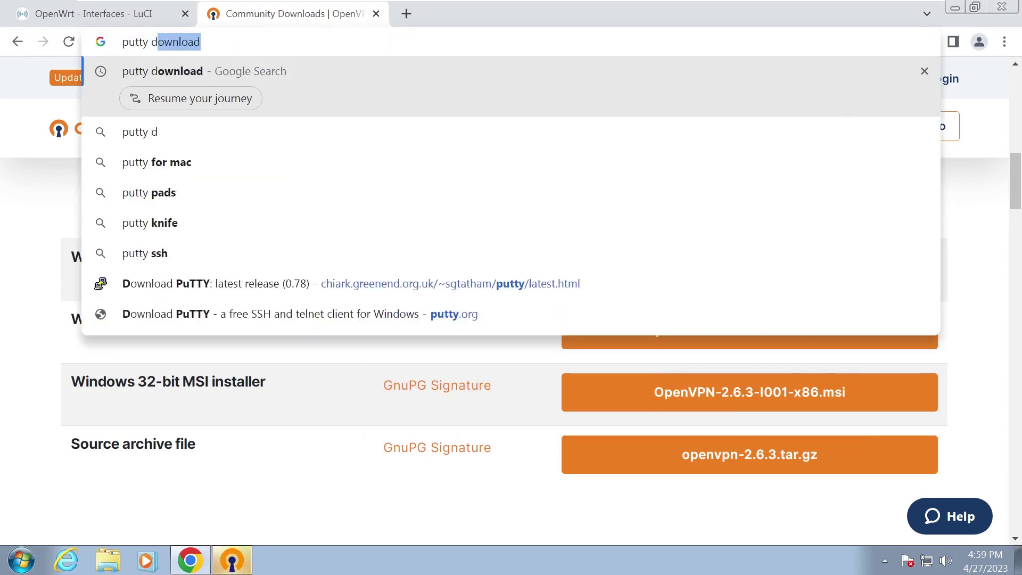
{"action": "type", "text": "owl"}
{"action": "key", "text": "Return"}
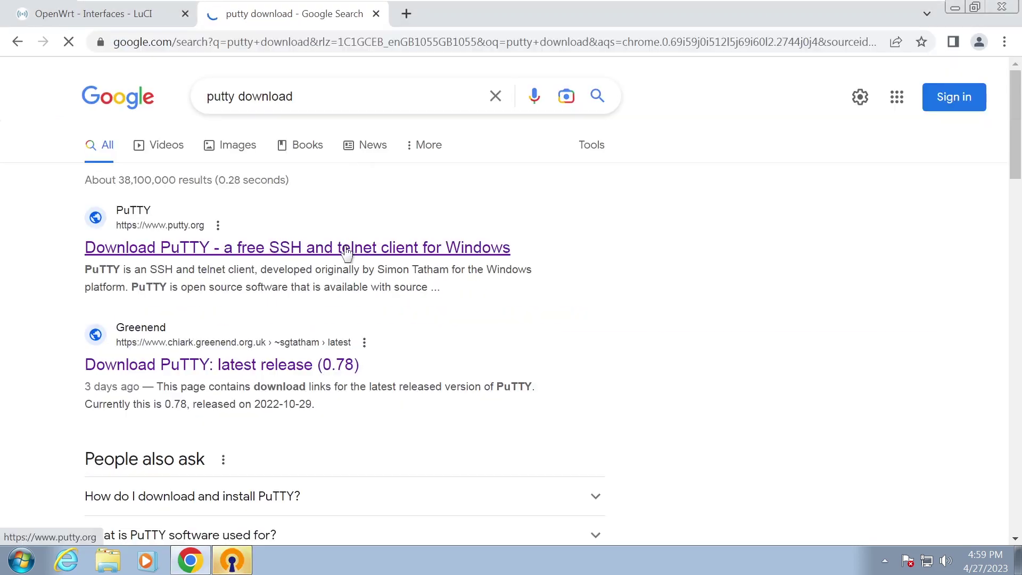
{"action": "left_click", "coordinate": [346, 253]}
{"action": "left_click", "coordinate": [371, 222]}
{"action": "scroll", "coordinate": [296, 363], "scroll_direction": "down", "scroll_amount": 6}
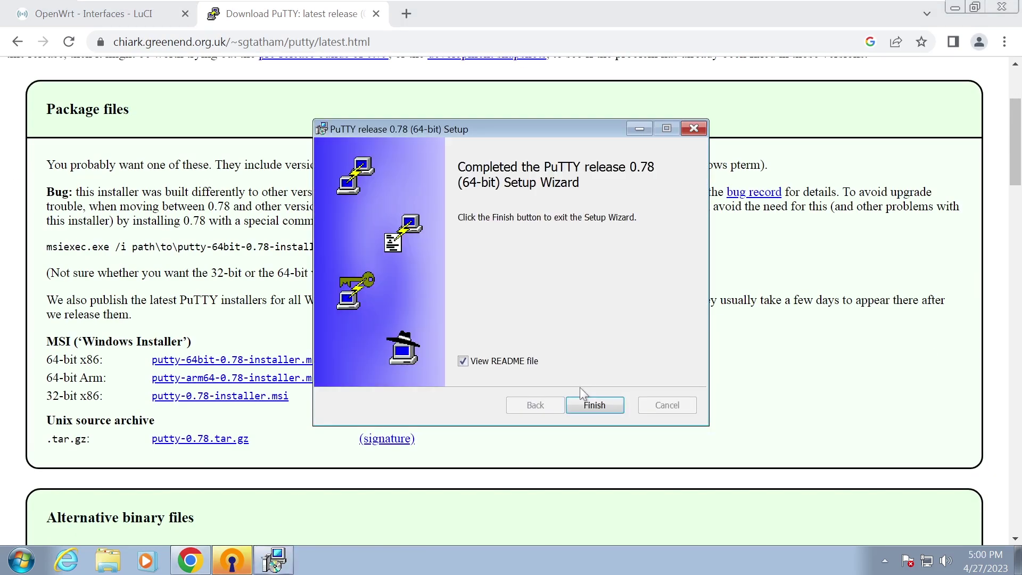
Complete the PuTTY setup, then download and install Notepad++
{"action": "left_click", "coordinate": [463, 361]}
{"action": "left_click", "coordinate": [592, 404]}
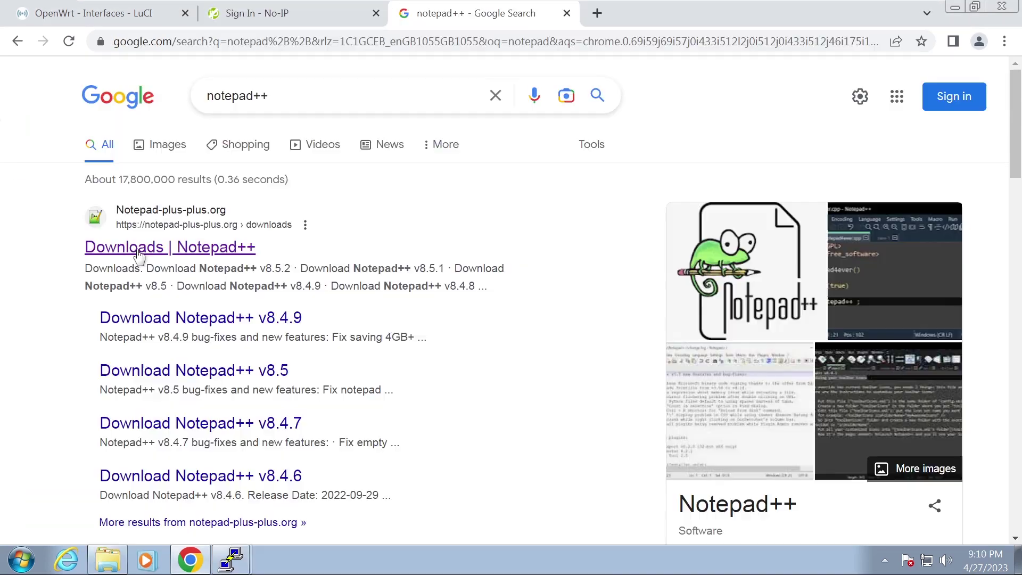
{"action": "left_click", "coordinate": [139, 255]}
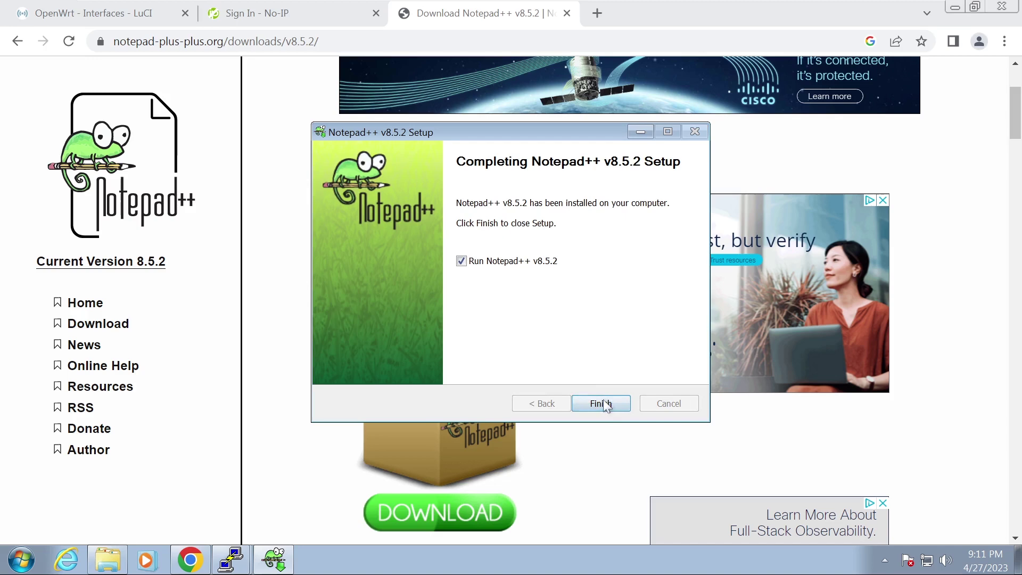
{"action": "left_click", "coordinate": [600, 405]}
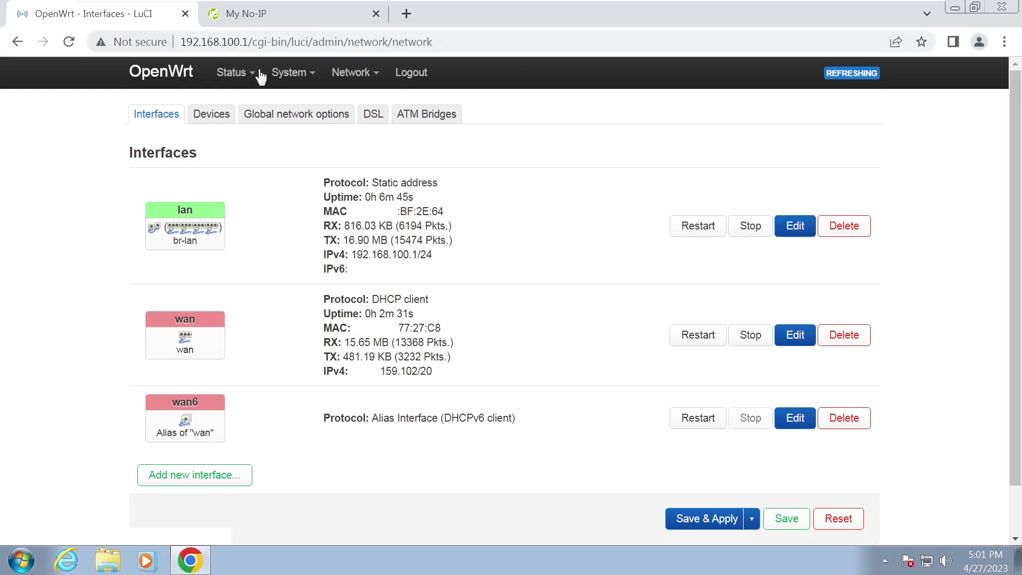
Refresh the router's package lists from System > Software
{"action": "mouse_move", "coordinate": [289, 75]}
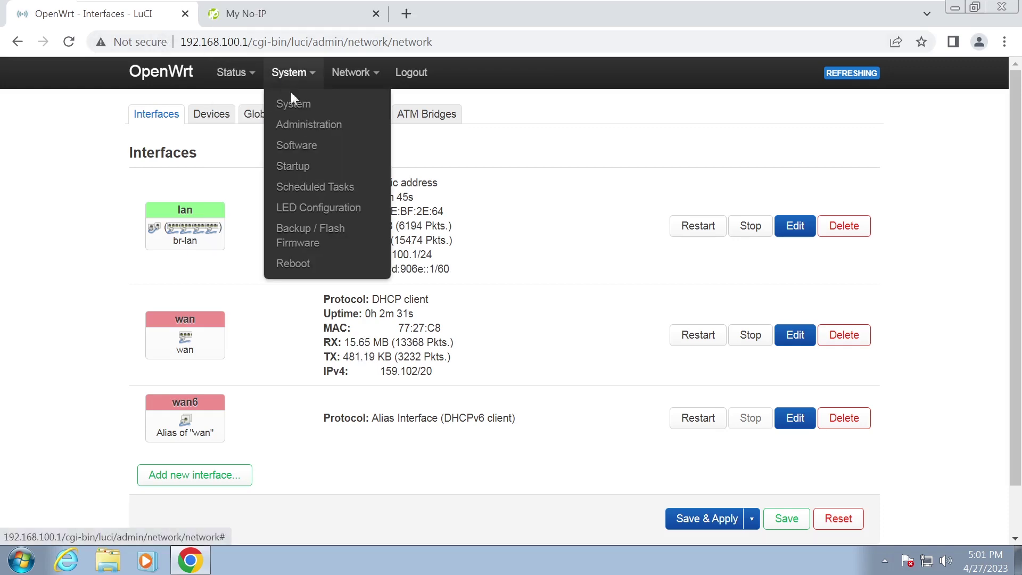
{"action": "left_click", "coordinate": [299, 152]}
{"action": "left_click", "coordinate": [608, 206]}
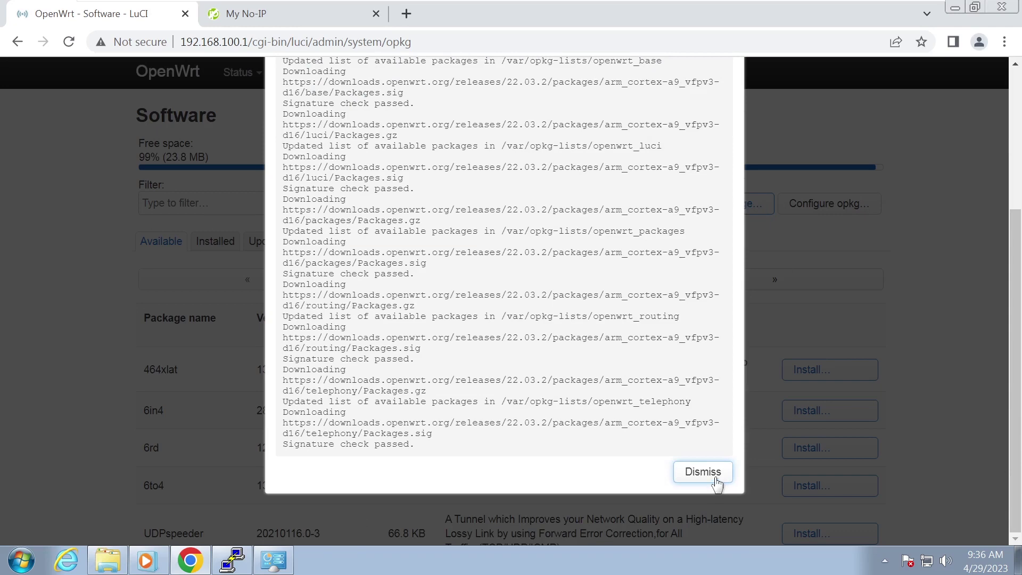
{"action": "left_click", "coordinate": [701, 471]}
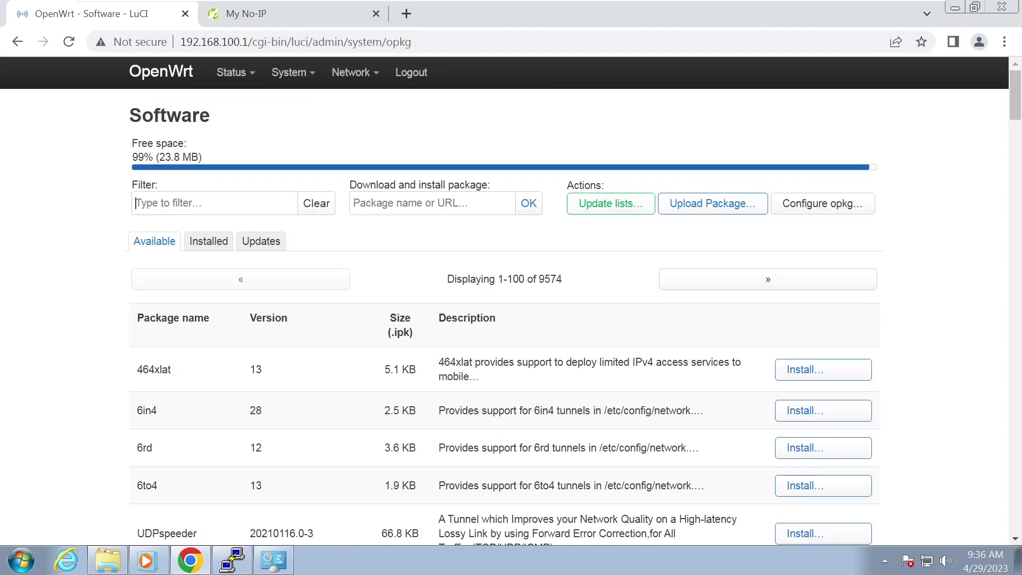
Filter packages by 'ddns' and install ddns-scripts
{"action": "left_click", "coordinate": [160, 203]}
{"action": "type", "text": "ddns"}
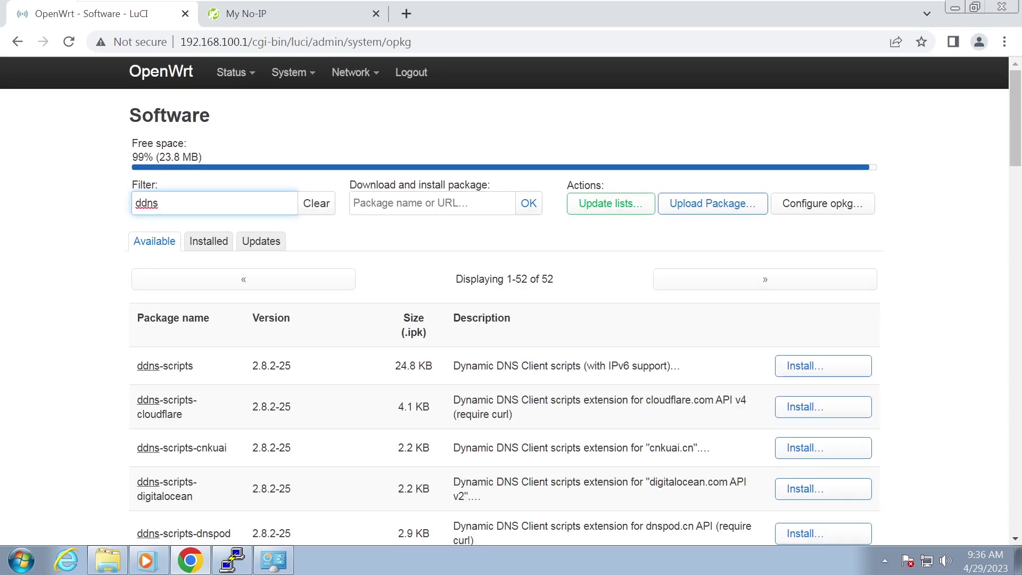
{"action": "left_click", "coordinate": [813, 367]}
{"action": "left_click", "coordinate": [697, 325]}
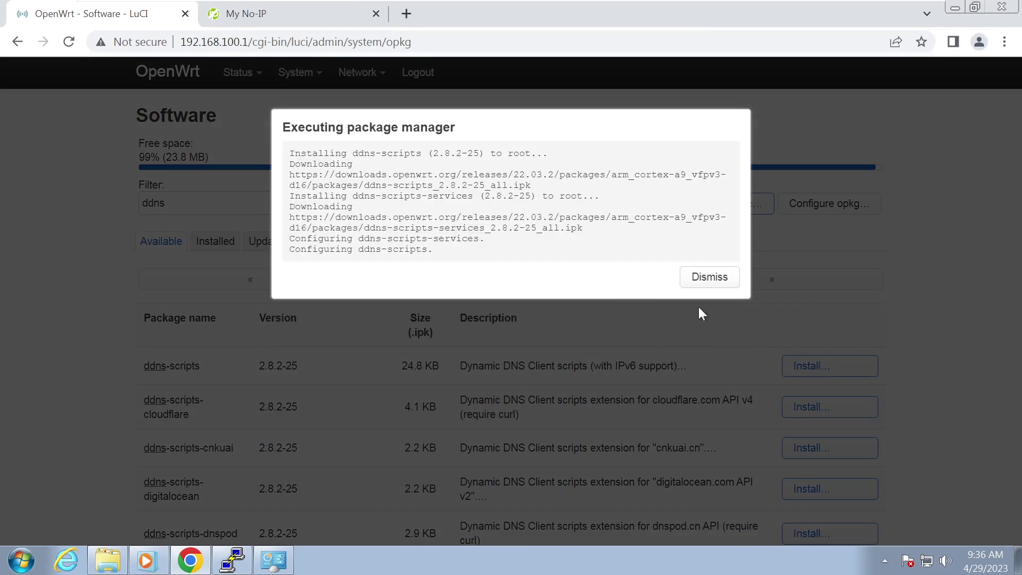
{"action": "left_click", "coordinate": [704, 277]}
Install the ddns-scripts-noip package
{"action": "scroll", "coordinate": [393, 393], "scroll_direction": "down", "scroll_amount": 7}
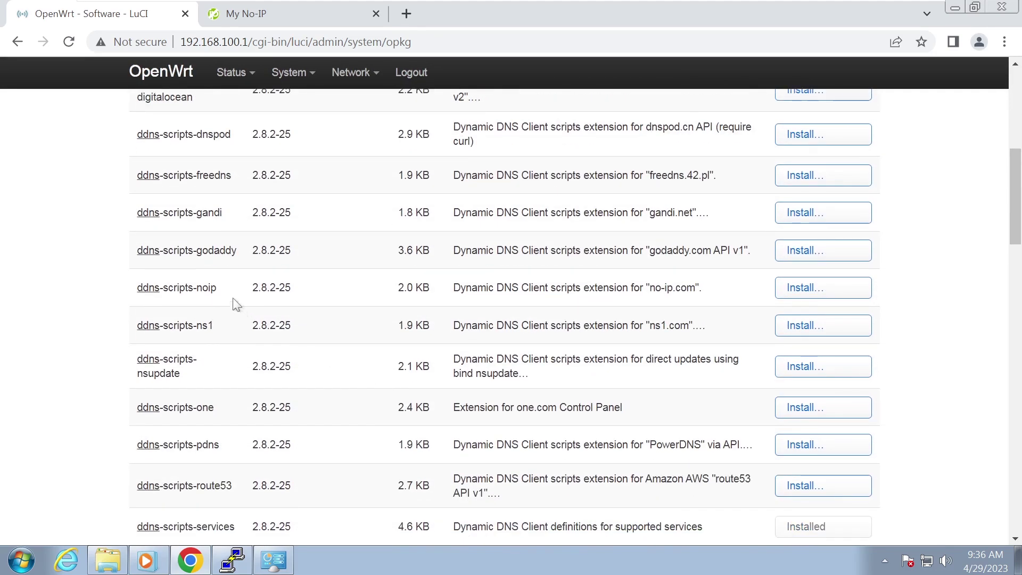
{"action": "left_click_drag", "start_coordinate": [228, 291], "coordinate": [149, 288]}
{"action": "left_click", "coordinate": [798, 288]}
{"action": "left_click", "coordinate": [705, 300]}
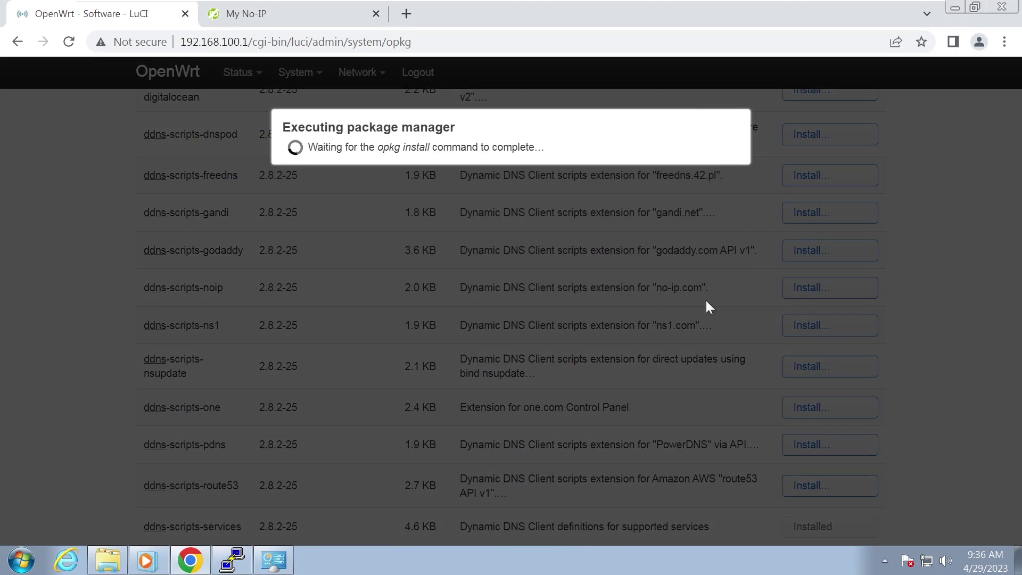
{"action": "left_click", "coordinate": [702, 225]}
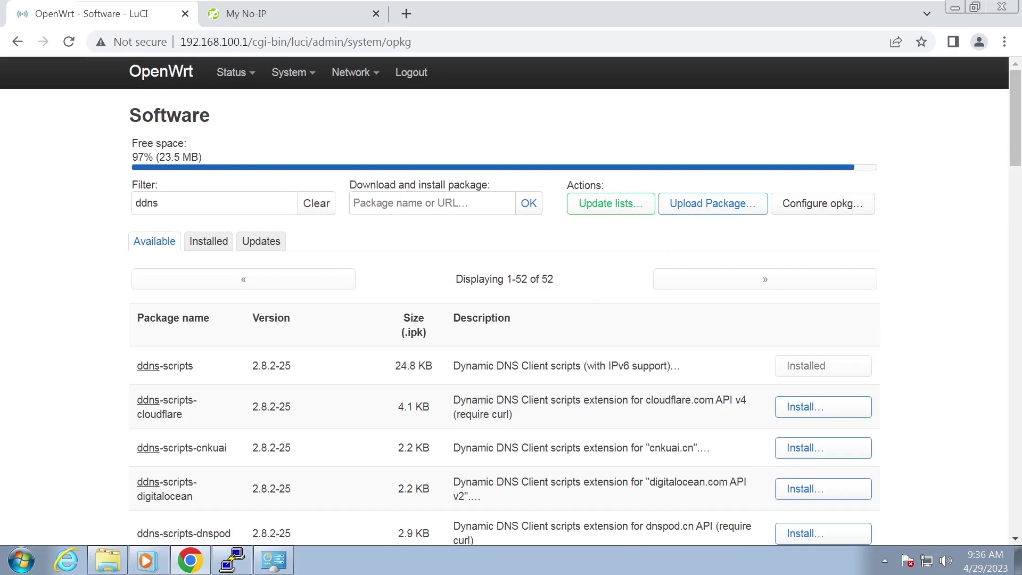
Install the luci-app-ddns package
{"action": "scroll", "coordinate": [497, 425], "scroll_direction": "down", "scroll_amount": 6}
{"action": "scroll", "coordinate": [497, 372], "scroll_direction": "down", "scroll_amount": 8}
{"action": "left_click_drag", "start_coordinate": [209, 294], "coordinate": [136, 292]}
{"action": "left_click", "coordinate": [828, 300]}
{"action": "left_click", "coordinate": [707, 477]}
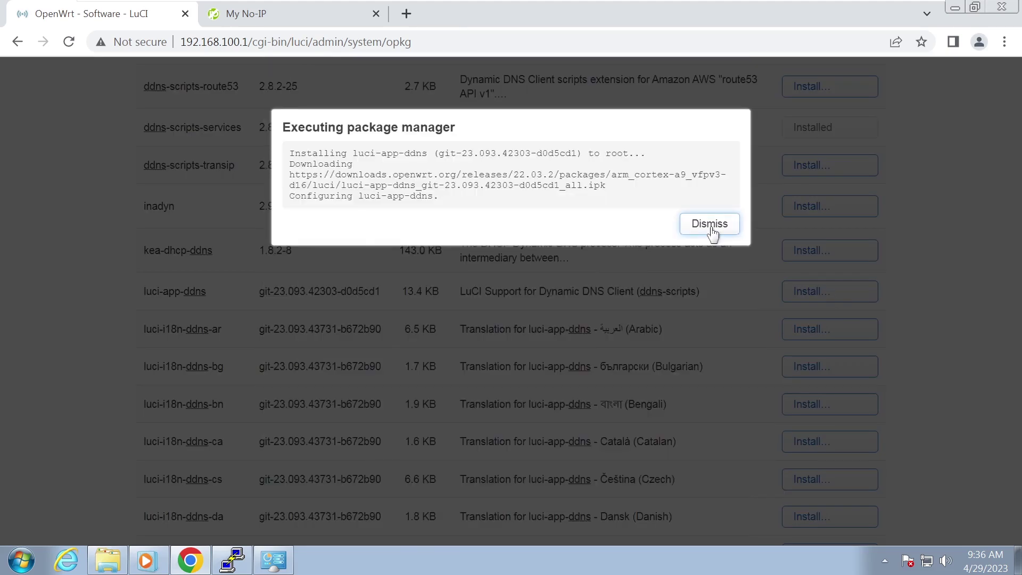
{"action": "left_click", "coordinate": [710, 226]}
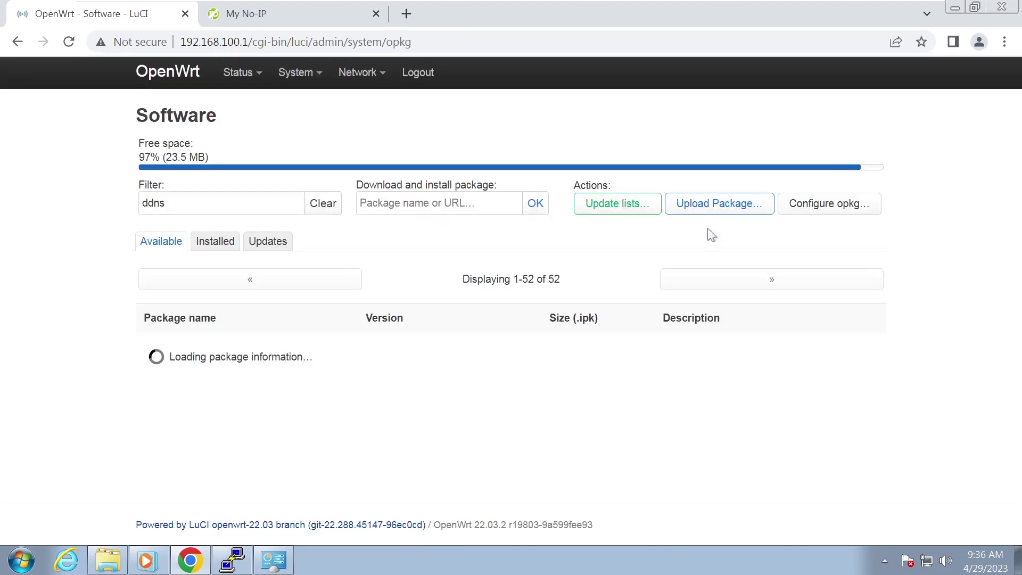
Pin PuTTY to the taskbar and open an SSH session to 192.168.100.1
{"action": "left_click", "coordinate": [21, 560]}
{"action": "right_click", "coordinate": [139, 217]}
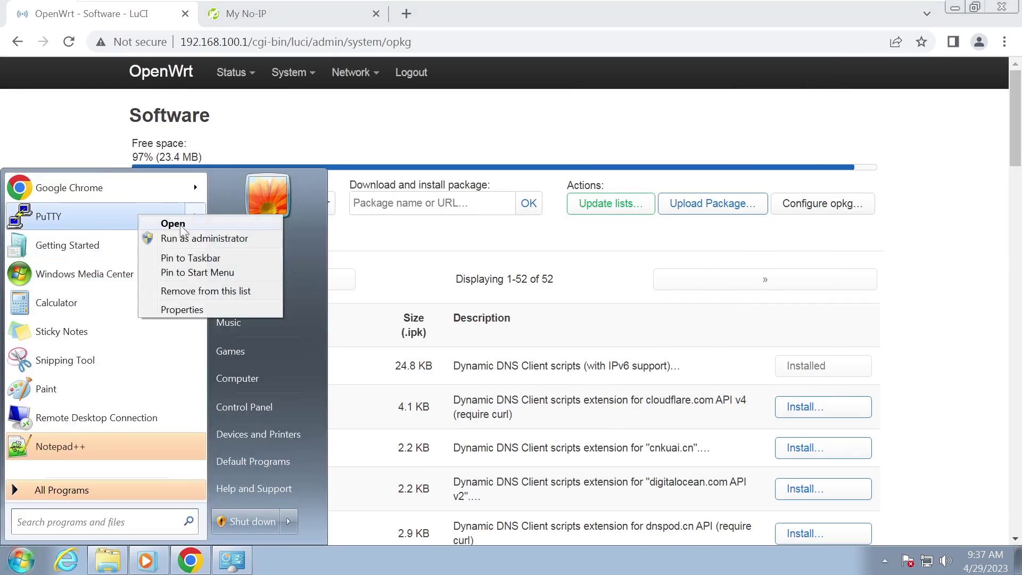
{"action": "left_click", "coordinate": [228, 257]}
{"action": "left_click", "coordinate": [273, 560]}
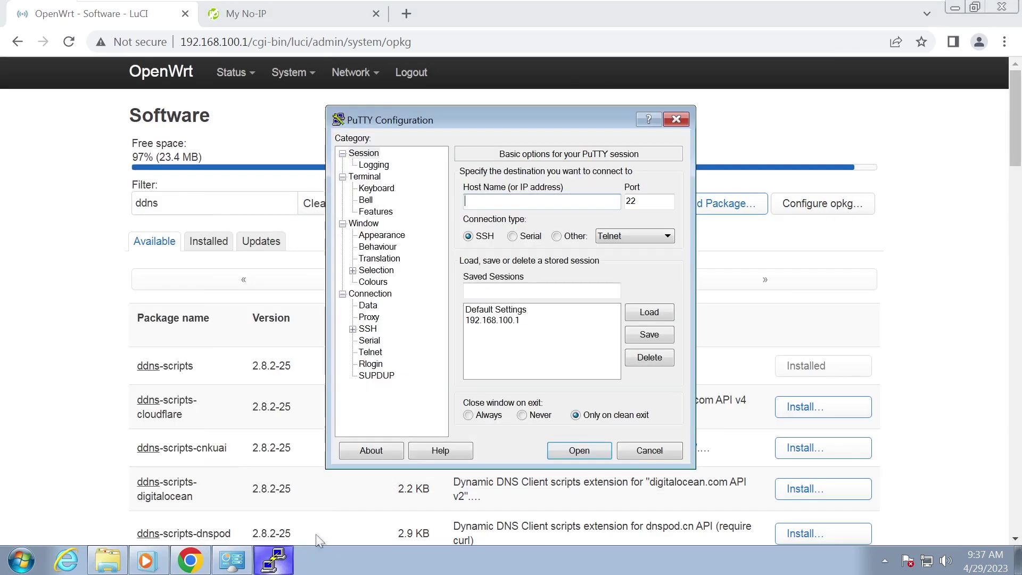
{"action": "type", "text": "192.168.100.1"}
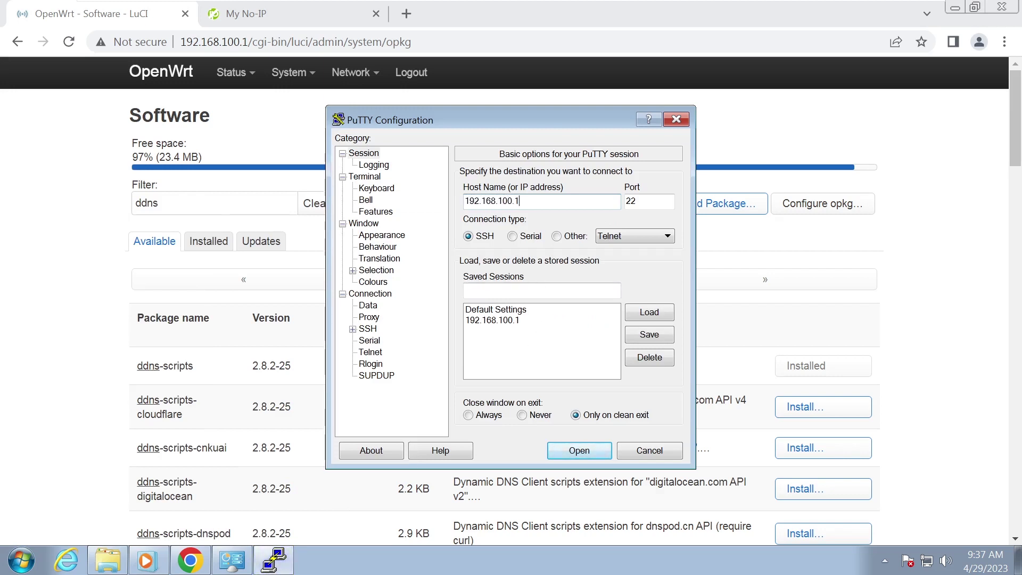
{"action": "key", "text": "Return"}
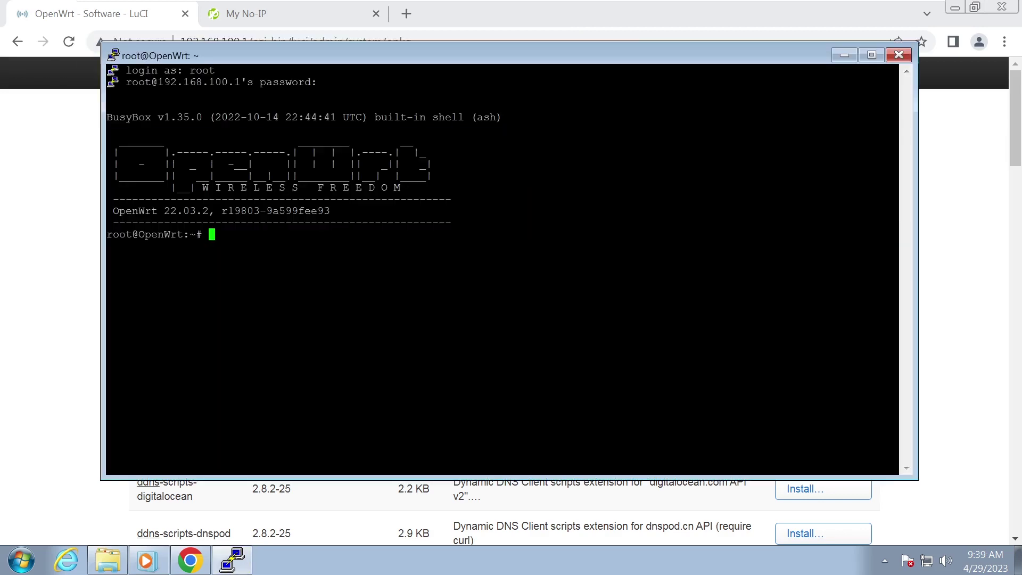
Run opkg update, then install luci-app-openvpn, openvpn-easy-rsa, openvpn-openssl and nano
{"action": "type", "text": "opkg update"}
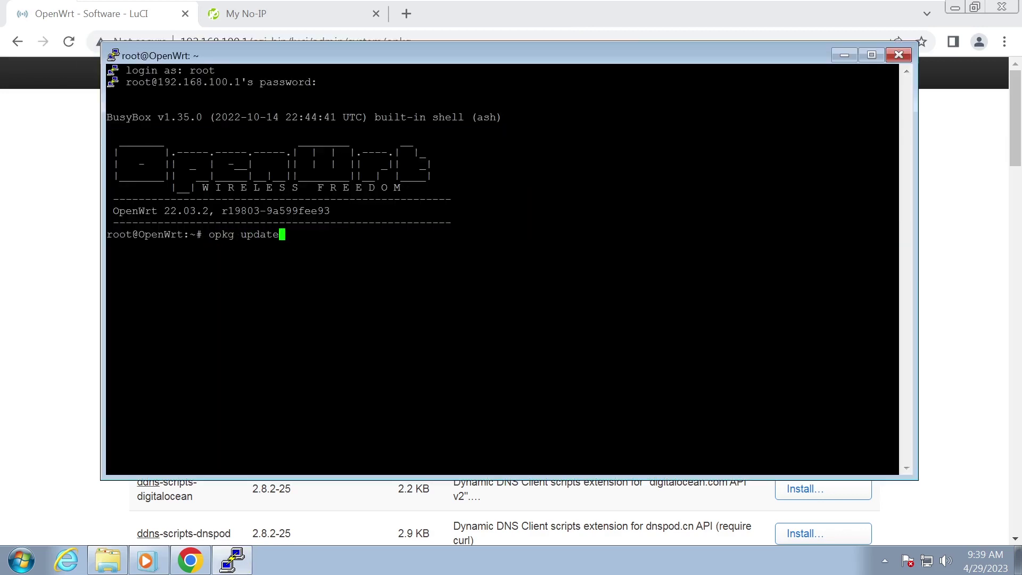
{"action": "key", "text": "Return"}
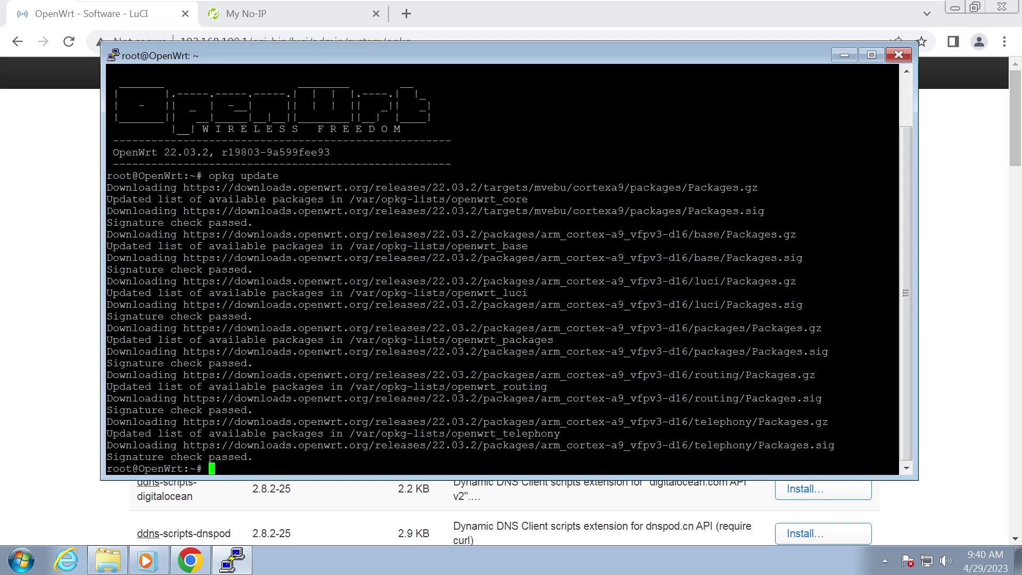
{"action": "type", "text": "opkg install luci-app-openvpn openvpn-easy-rsa openvpn-openssl nano"}
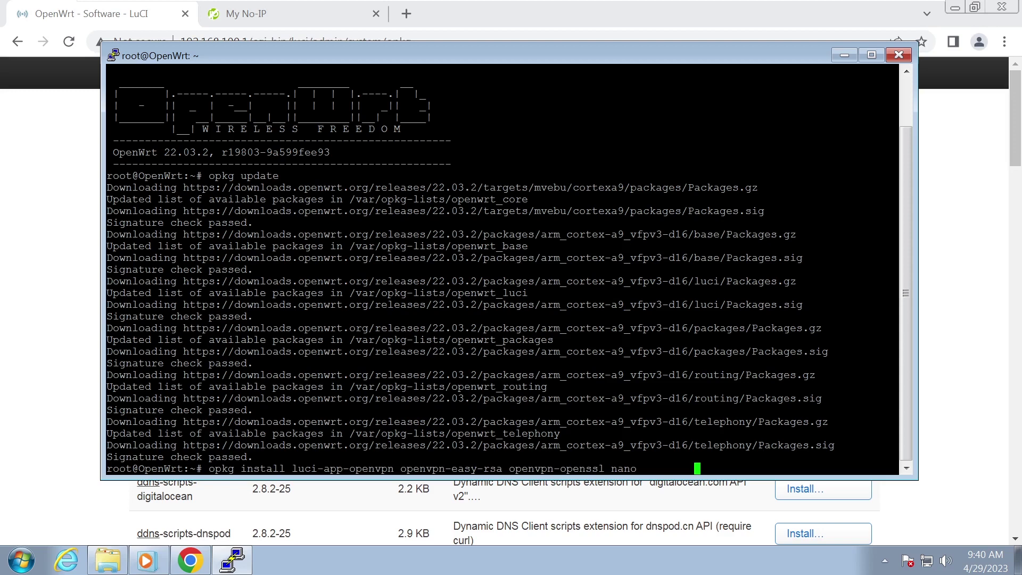
{"action": "key", "text": "Return"}
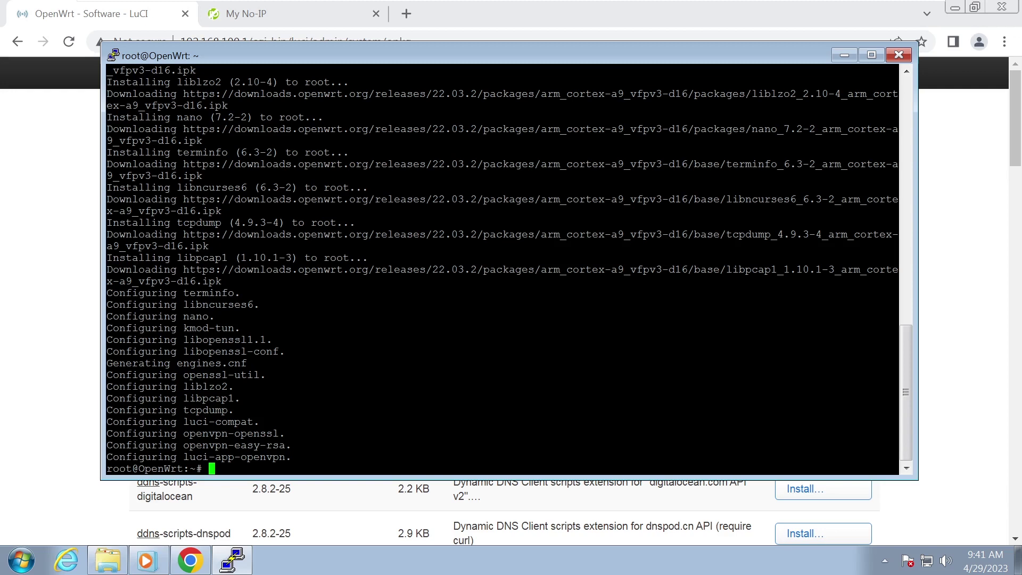
Clear the terminal, blank the file with '> /etc/config/openvpn', and open it in nano
{"action": "key", "text": "ctrl+l"}
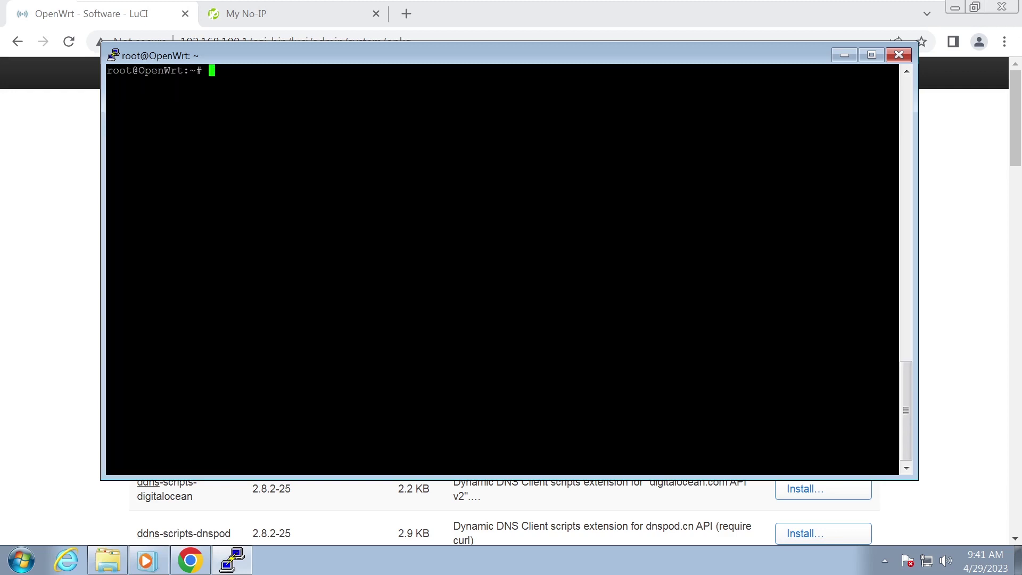
{"action": "type", "text": "> /etc/config/openvpn"}
{"action": "key", "text": "Return"}
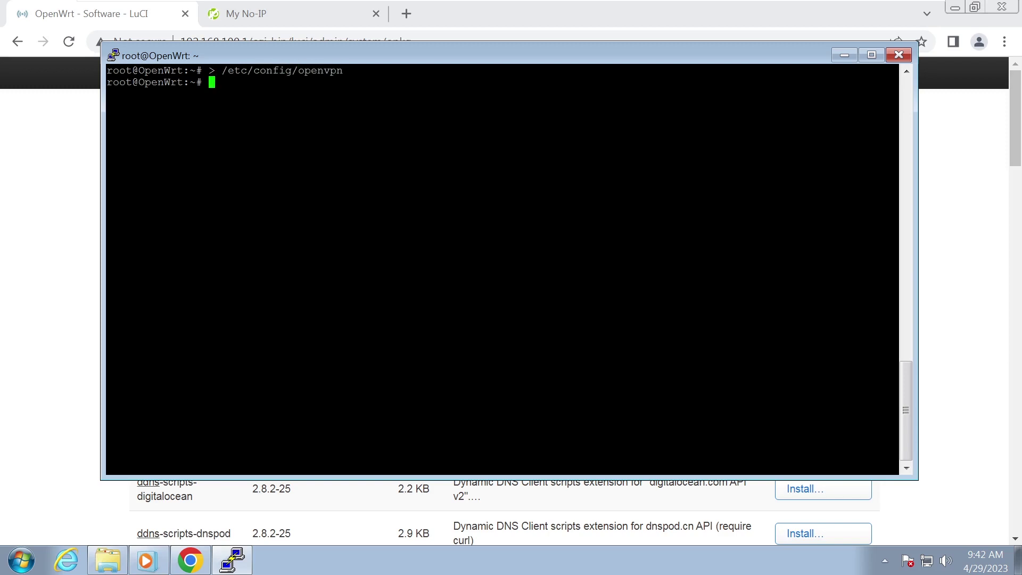
{"action": "type", "text": "nano /etc/config/"}
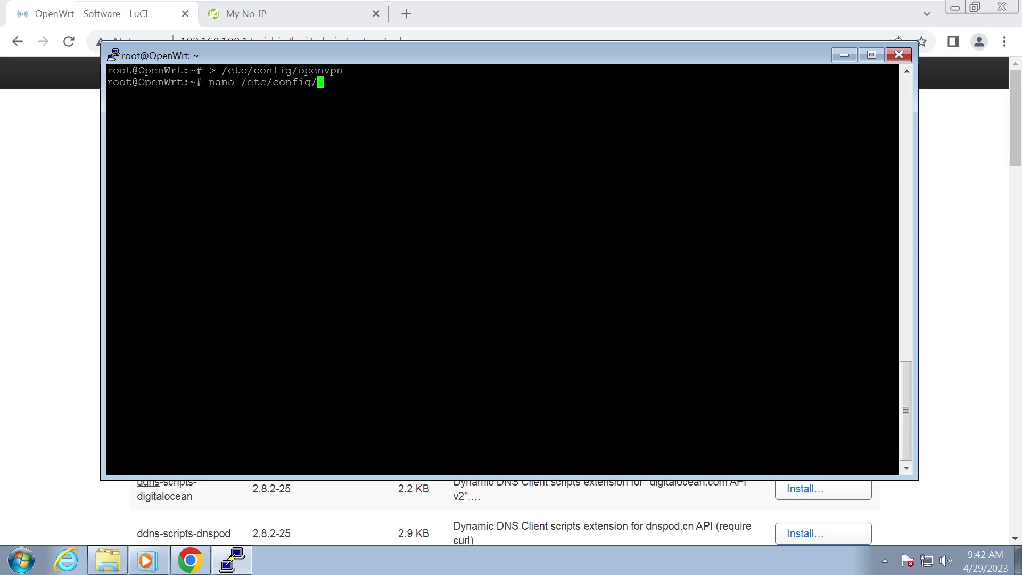
{"action": "type", "text": "openvpn"}
{"action": "key", "text": "Return"}
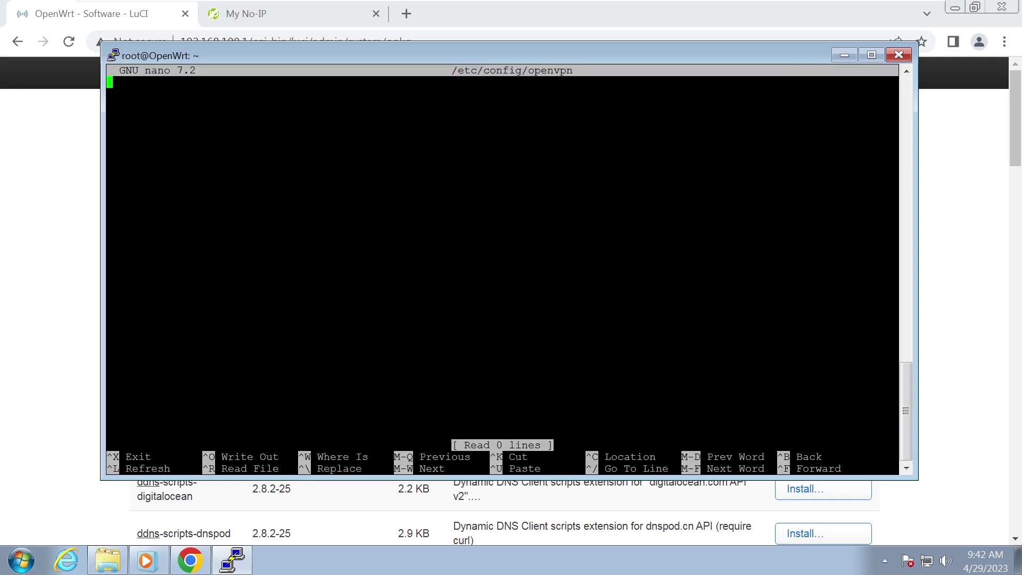
Paste the RoadWarrior server config and review the tun_roadwarrior device, port 7500 and dh.pem lines
{"action": "type", "text": "config openvpn 'RoadWarrior' \toption proto 'tcp-server' \toption cipher 'AES-256-GCM' \toption comp_lzo 'no' \toption dev 'tun_roadwarrior' \toption duplicate_cn '1' \toption keepalive '10 120' \toption mode 'server' \toption persist_key '1' \toption persist_tun '1' \toption port '7500' \toption remote_cert_tls 'client' \toption reneg_sec '0' \toption server '10.100.0.0 255.255.255.0' \toption topology 'subnet' \toption verb '3' \toption ca '/etc/openvpn/ca.crt' \toption dh '/etc/openvpn/dh.pem' \toption cert '/etc/openvpn/Server_SiteA.crt' \toption key '/etc/openvpn/Server_SiteA.key' \tlist push 'route 192.168.100.0 255.255.255.0' \tlist push 'redirect-gateway def1' \toption client_to_client '1' \toption enabled '1'"}
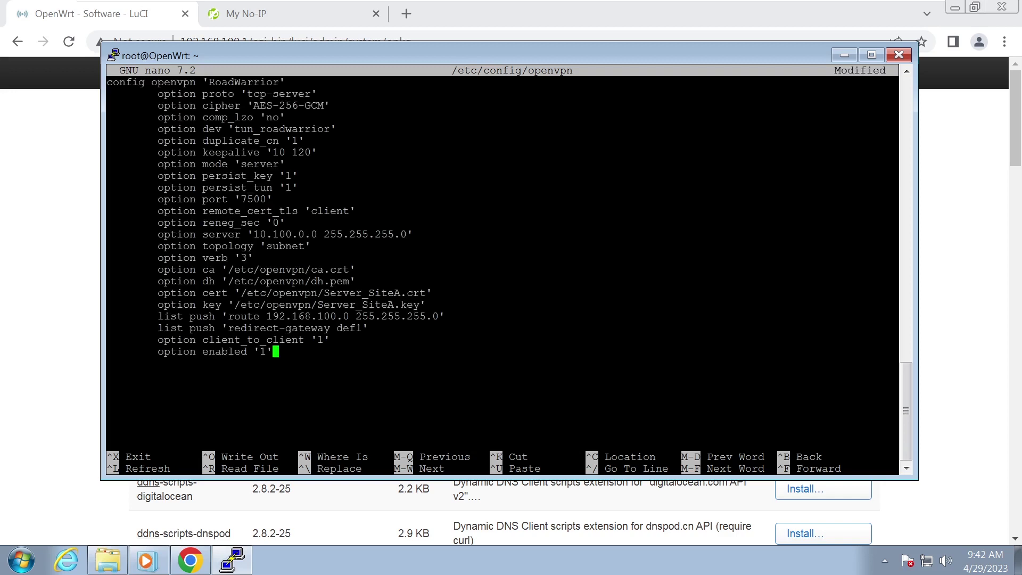
{"action": "key", "text": "Down"}
{"action": "key", "text": "Up"}
{"action": "key", "text": "Up"}
{"action": "key", "text": "Up"}
{"action": "key", "text": "Up"}
{"action": "key", "text": "Up"}
{"action": "key", "text": "Up"}
{"action": "key", "text": "Up"}
{"action": "key", "text": "Up"}
{"action": "key", "text": "Up"}
{"action": "key", "text": "Up"}
{"action": "key", "text": "Up"}
{"action": "key", "text": "Up"}
{"action": "key", "text": "Up"}
{"action": "key", "text": "Up"}
{"action": "key", "text": "Up"}
{"action": "key", "text": "Up"}
{"action": "key", "text": "Up"}
{"action": "key", "text": "Up"}
{"action": "key", "text": "Up"}
{"action": "key", "text": "Up"}
{"action": "key", "text": "Right"}
{"action": "key", "text": "Right"}
{"action": "key", "text": "Right"}
{"action": "key", "text": "Right"}
{"action": "key", "text": "Right"}
{"action": "key", "text": "Right"}
{"action": "key", "text": "Right"}
{"action": "key", "text": "Right"}
{"action": "key", "text": "Right"}
{"action": "key", "text": "Right"}
{"action": "key", "text": "Right"}
{"action": "key", "text": "Right"}
{"action": "key", "text": "Right"}
{"action": "key", "text": "Right"}
{"action": "key", "text": "Down"}
{"action": "key", "text": "Down"}
{"action": "key", "text": "Down"}
{"action": "key", "text": "Down"}
{"action": "key", "text": "Down"}
{"action": "key", "text": "Down"}
{"action": "key", "text": "Left"}
{"action": "key", "text": "Left"}
{"action": "key", "text": "Down"}
{"action": "key", "text": "Down"}
{"action": "key", "text": "Down"}
{"action": "key", "text": "Down"}
{"action": "key", "text": "Down"}
{"action": "key", "text": "Down"}
{"action": "key", "text": "Right"}
{"action": "key", "text": "Right"}
{"action": "key", "text": "Right"}
{"action": "key", "text": "Right"}
{"action": "key", "text": "Right"}
{"action": "key", "text": "Right"}
{"action": "key", "text": "Right"}
{"action": "key", "text": "Right"}
{"action": "key", "text": "Right"}
{"action": "key", "text": "Right"}
{"action": "key", "text": "Down"}
{"action": "key", "text": "Down"}
{"action": "key", "text": "Down"}
{"action": "key", "text": "Down"}
{"action": "key", "text": "Right"}
{"action": "key", "text": "Right"}
{"action": "key", "text": "Right"}
Review the 192.168.100.0 route and redirect-gateway def1 push lines, then save the file
{"action": "left_click_drag", "start_coordinate": [260, 316], "coordinate": [337, 316]}
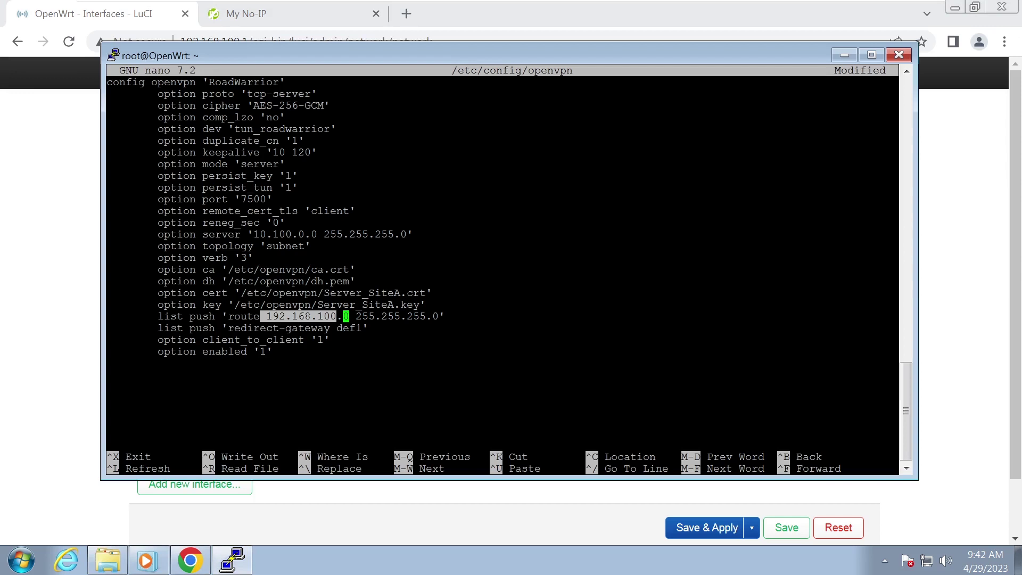
{"action": "left_click", "coordinate": [199, 328]}
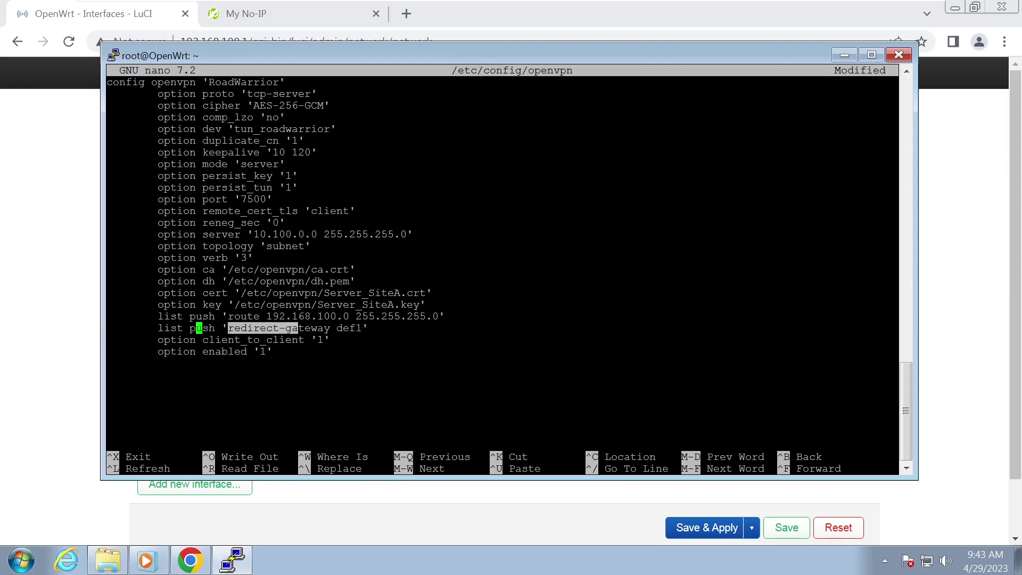
{"action": "left_click_drag", "start_coordinate": [228, 328], "coordinate": [362, 328]}
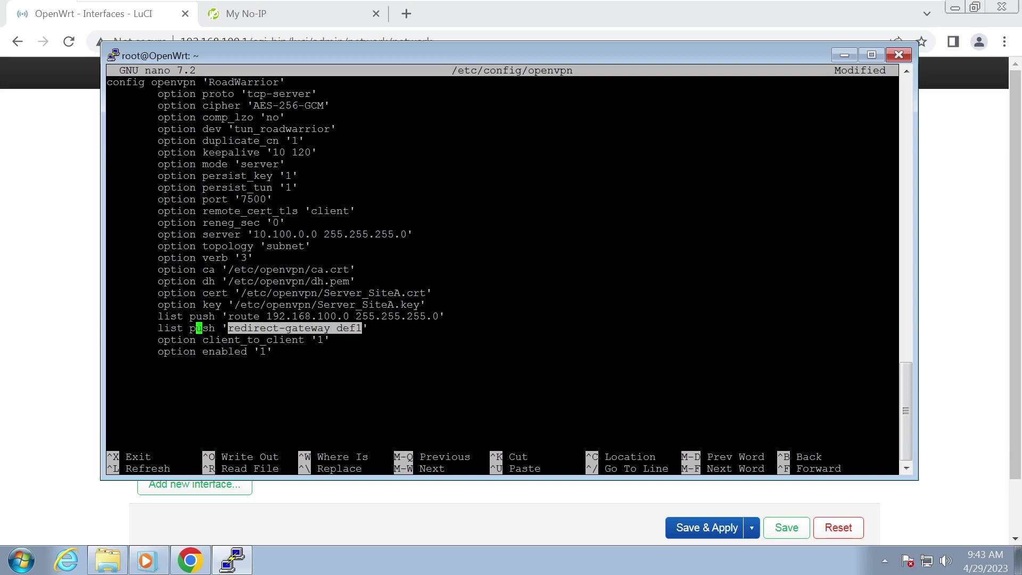
{"action": "left_click", "coordinate": [199, 351]}
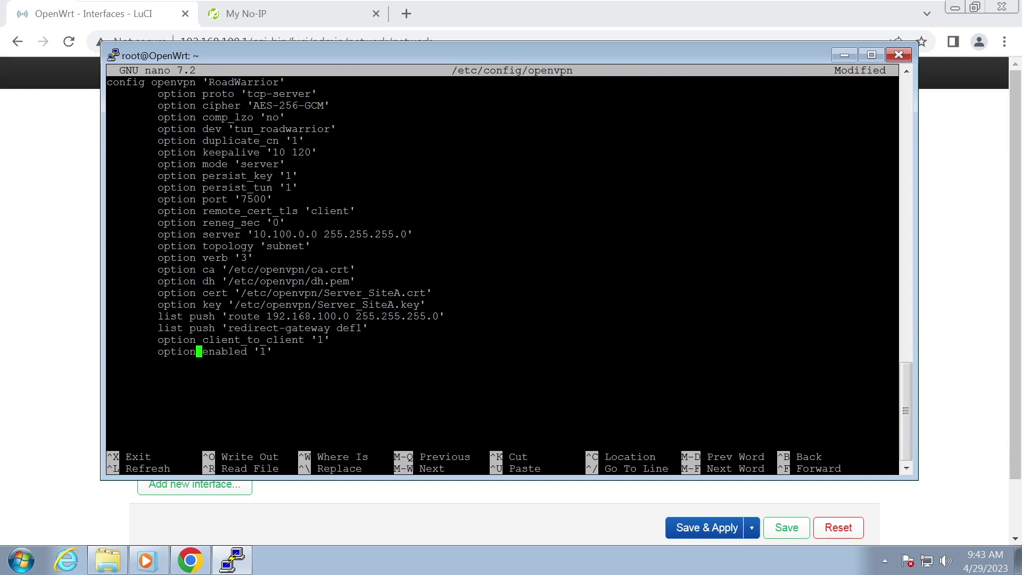
{"action": "key", "text": "ctrl+s"}
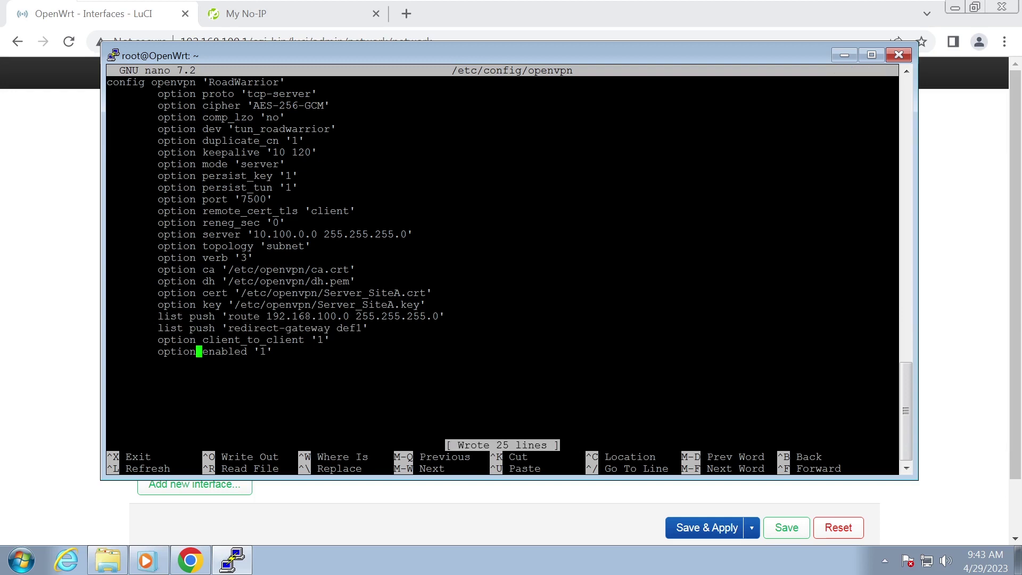
Exit nano and open /etc/init.d/openvpn in nano
{"action": "key", "text": "ctrl+x"}
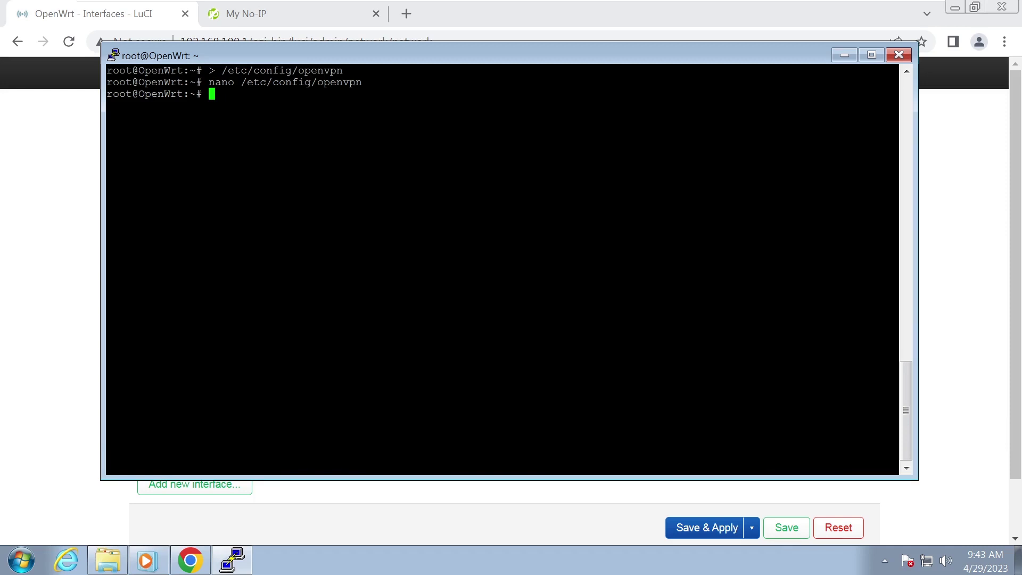
{"action": "type", "text": "nano"}
{"action": "key", "text": "shift+Insert"}
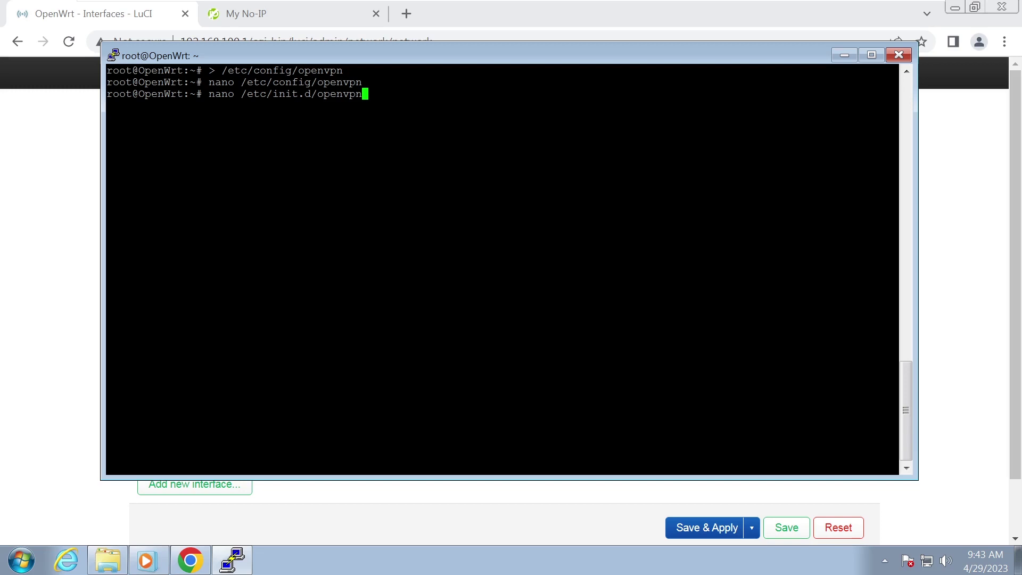
{"action": "key", "text": "Return"}
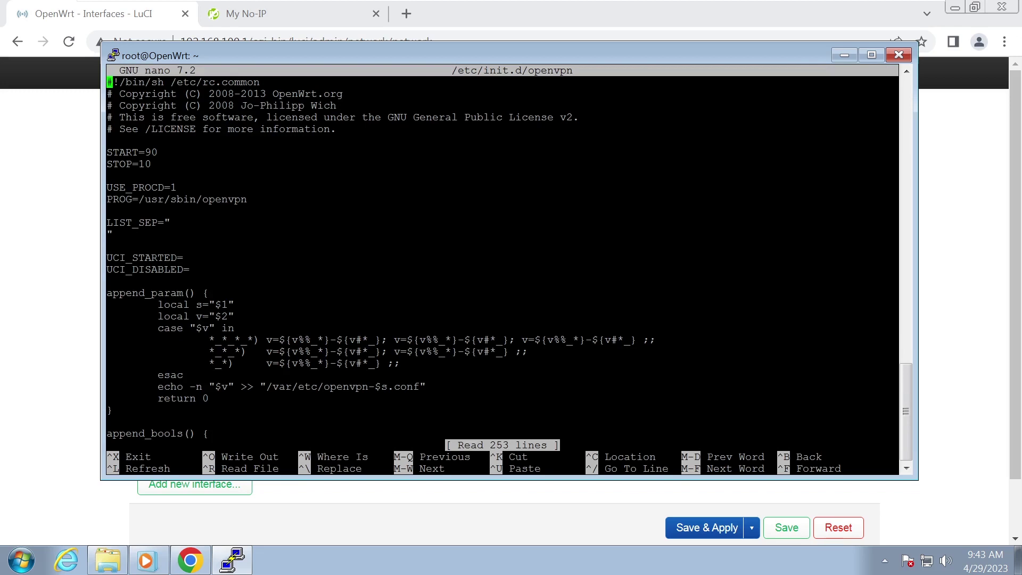
Insert an indented 'sleep 10' at the start of start_service, save the script and exit
{"action": "key", "text": "ctrl+w"}
{"action": "type", "text": "start_service"}
{"action": "key", "text": "Return"}
{"action": "key", "text": "Down"}
{"action": "key", "text": "Return"}
{"action": "key", "text": "Up"}
{"action": "key", "text": "Tab"}
{"action": "type", "text": "sleep 10"}
{"action": "key", "text": "ctrl+o"}
{"action": "key", "text": "Return"}
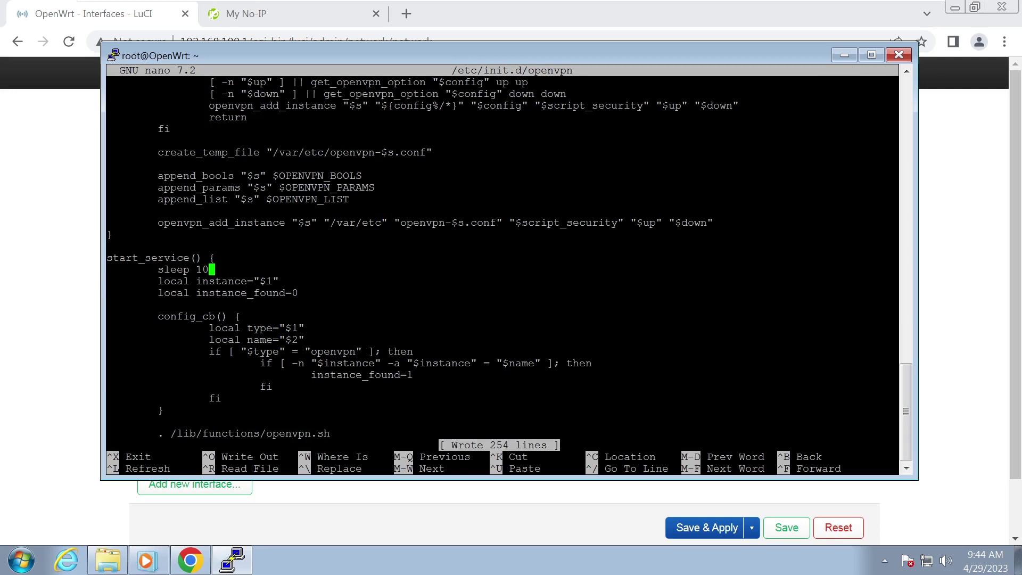
{"action": "key", "text": "ctrl+x"}
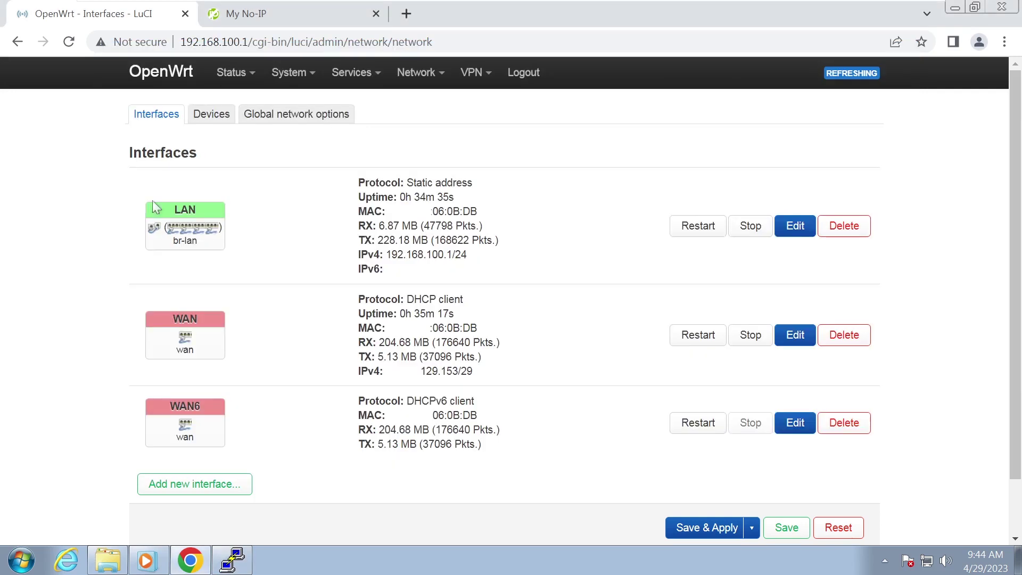
Reboot the router from System > Reboot
{"action": "mouse_move", "coordinate": [290, 73]}
{"action": "left_click", "coordinate": [292, 264]}
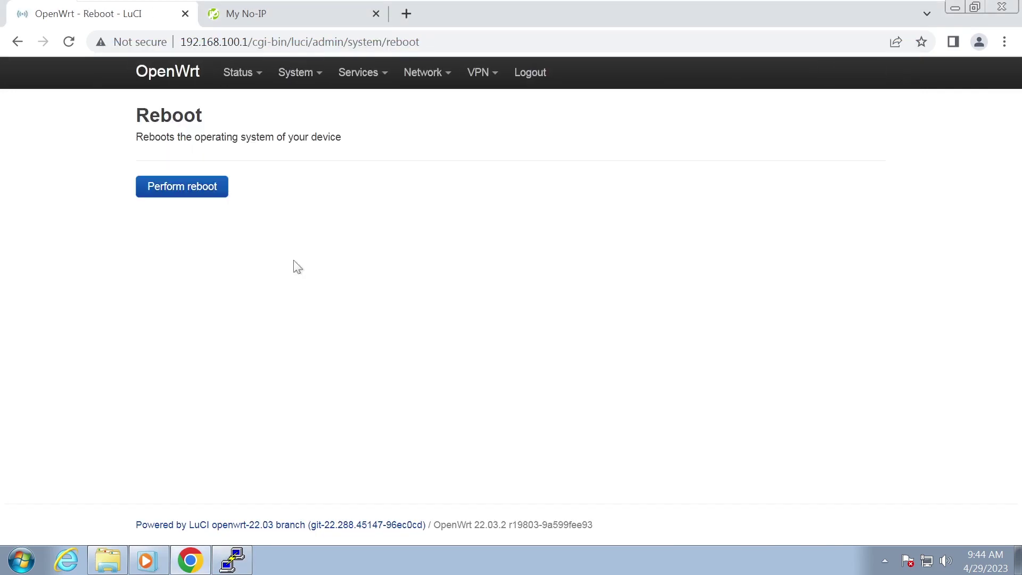
{"action": "left_click", "coordinate": [205, 193]}
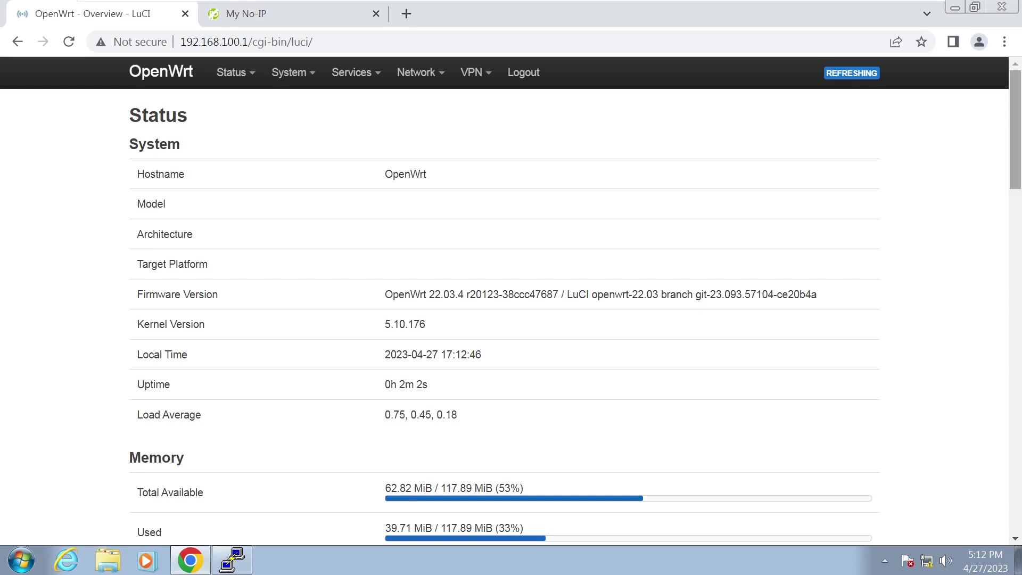
Go to Services > Dynamic DNS and scroll to the services table
{"action": "left_click", "coordinate": [363, 79]}
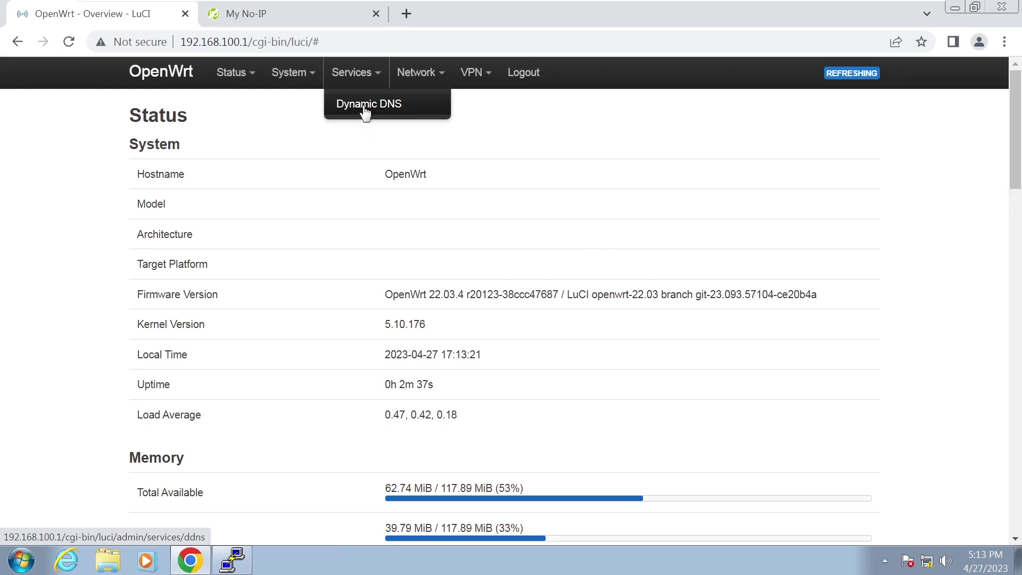
{"action": "left_click", "coordinate": [364, 105]}
{"action": "scroll", "coordinate": [478, 199], "scroll_direction": "down", "scroll_amount": 4}
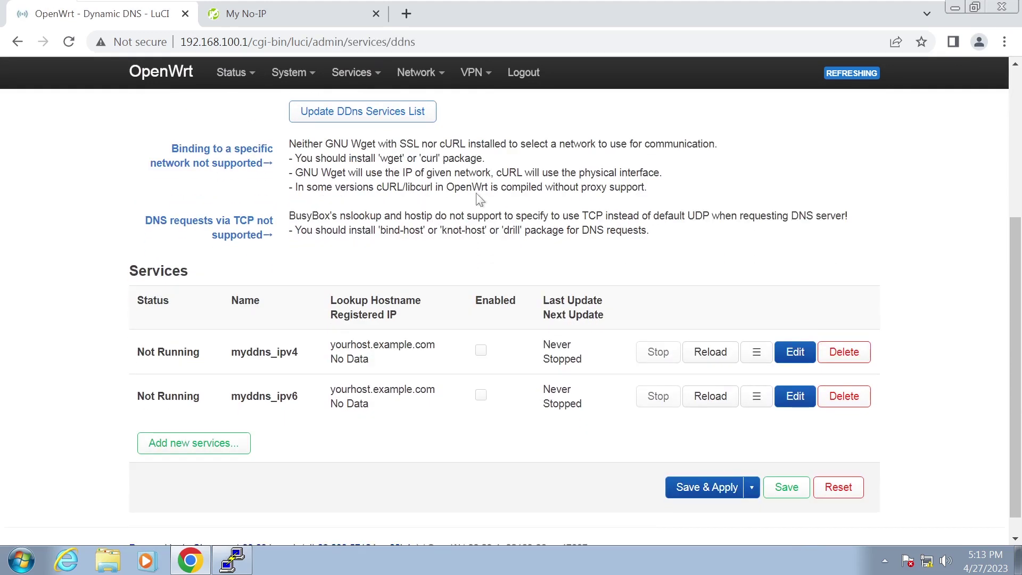
Edit myddns_ipv4, setting Lookup Hostname to openvpntest1.ddns.net copied from the No-IP page
{"action": "left_click", "coordinate": [795, 356]}
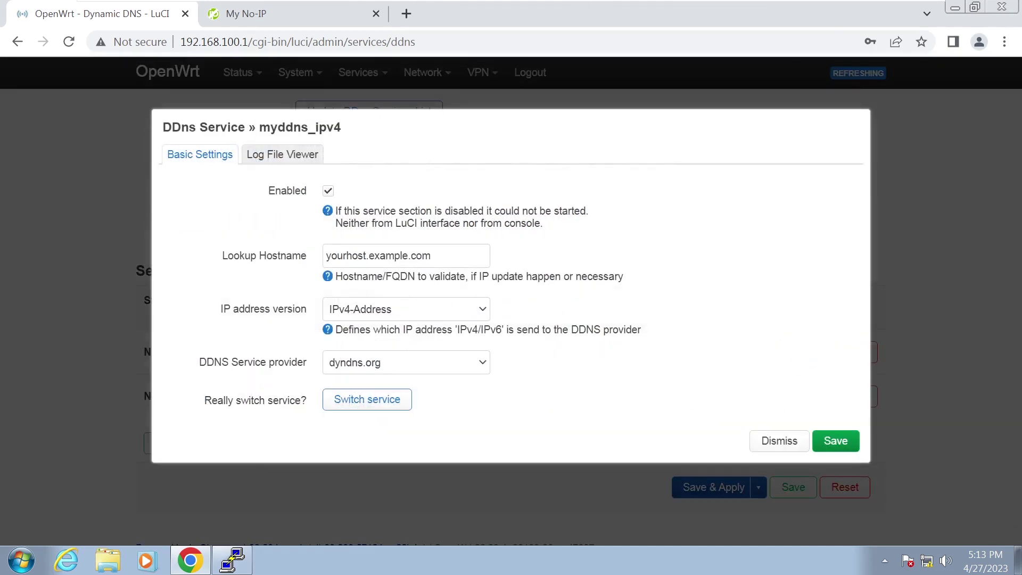
{"action": "left_click", "coordinate": [282, 10]}
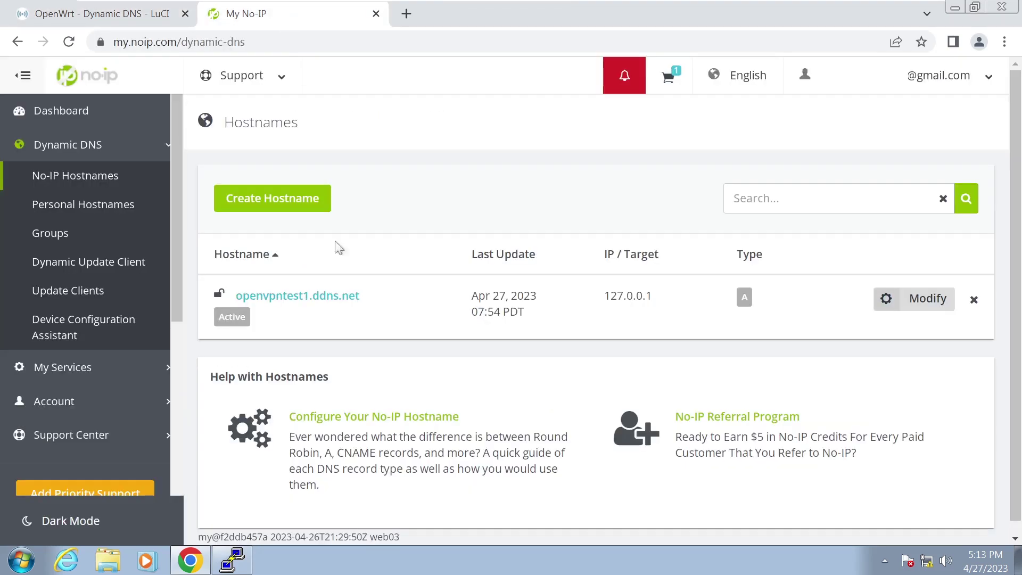
{"action": "left_click_drag", "start_coordinate": [375, 303], "coordinate": [236, 307]}
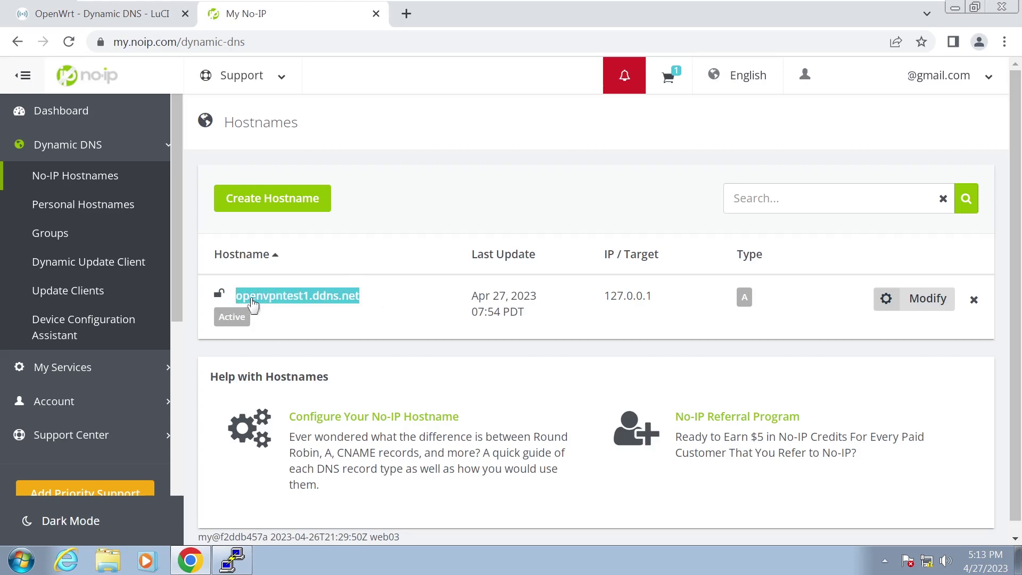
{"action": "right_click", "coordinate": [254, 299]}
{"action": "left_click", "coordinate": [319, 311]}
{"action": "key", "text": "ctrl+shift+Tab"}
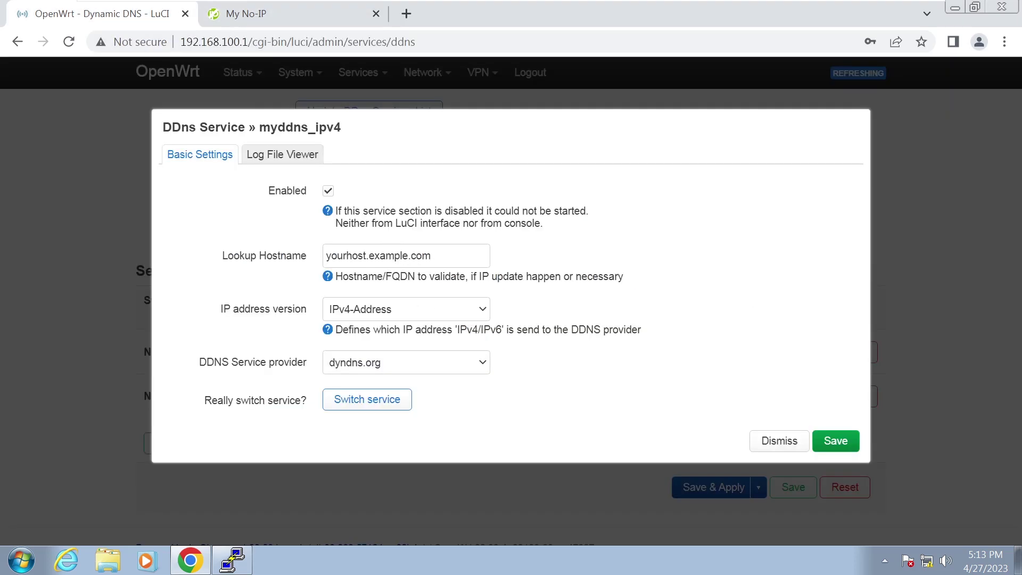
{"action": "left_click", "coordinate": [399, 250]}
{"action": "key", "text": "ctrl+a"}
{"action": "key", "text": "ctrl+v"}
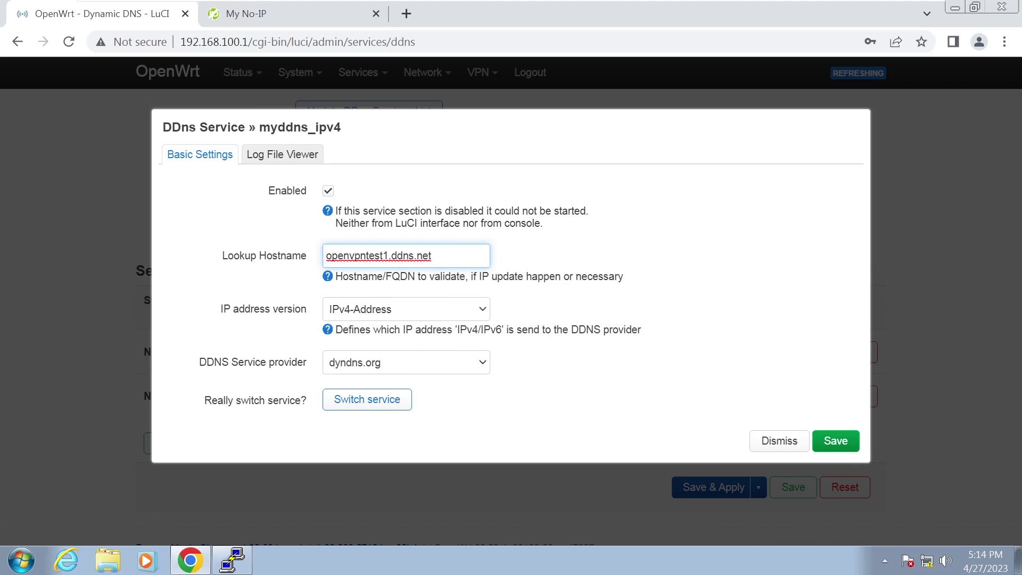
Switch the DDNS provider to no-ip.com and fill Domain with openvpntest1.ddns.net
{"action": "left_click", "coordinate": [433, 364]}
{"action": "left_click", "coordinate": [430, 302]}
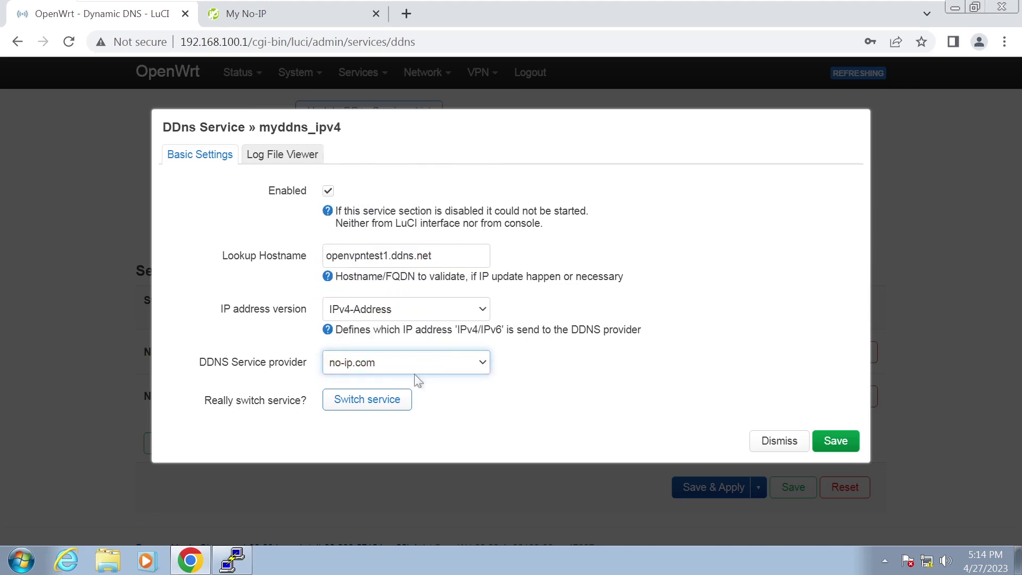
{"action": "left_click", "coordinate": [367, 399]}
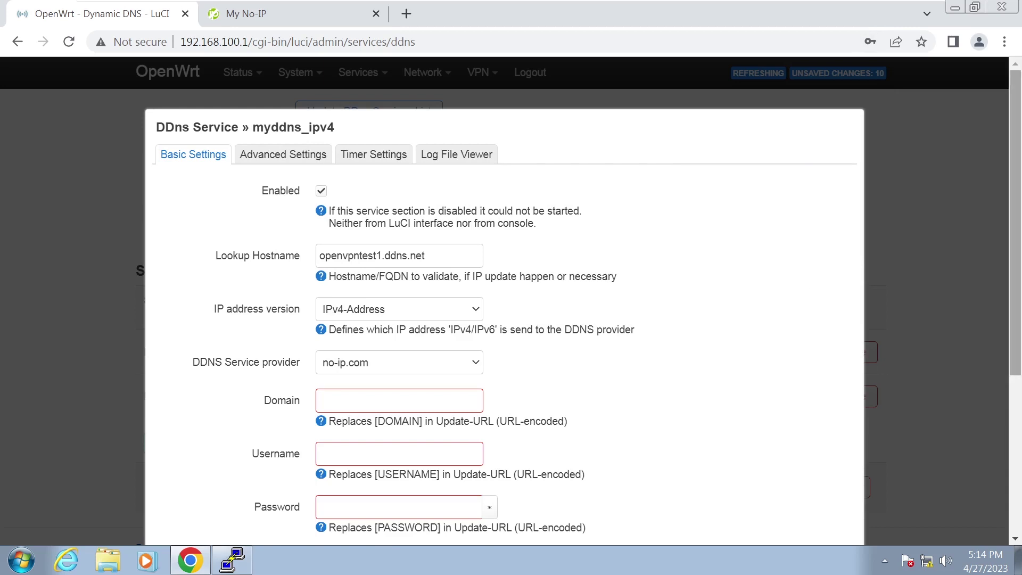
{"action": "left_click", "coordinate": [399, 401]}
{"action": "left_click", "coordinate": [434, 433]}
Enter the No-IP account e-mail as username and the account password, then save
{"action": "left_click", "coordinate": [399, 453]}
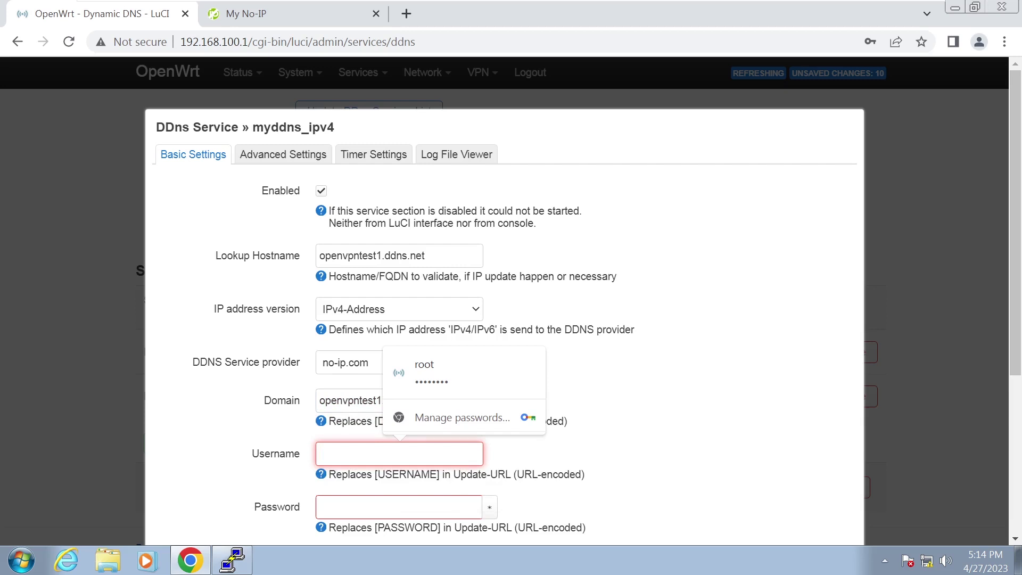
{"action": "mouse_move", "coordinate": [321, 474]}
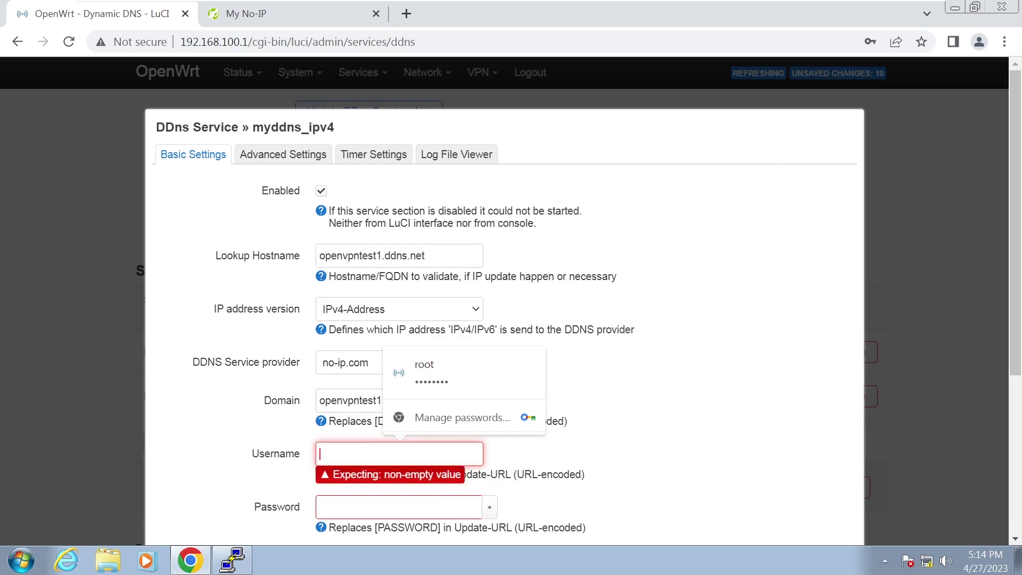
{"action": "key", "text": "ctrl+v"}
{"action": "key", "text": "Tab"}
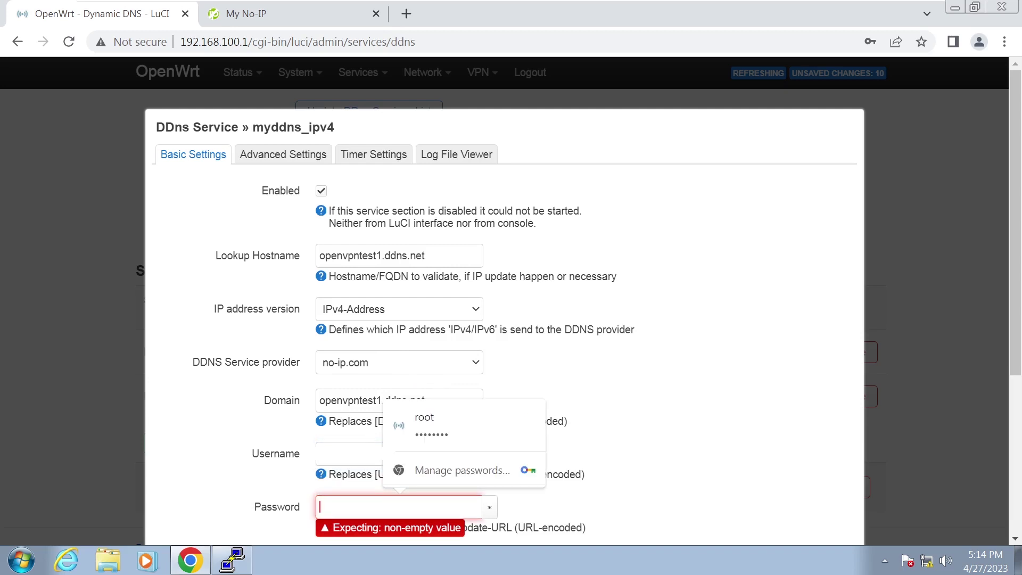
{"action": "type", "text": "***********"}
{"action": "scroll", "coordinate": [589, 429], "scroll_direction": "down", "scroll_amount": 3}
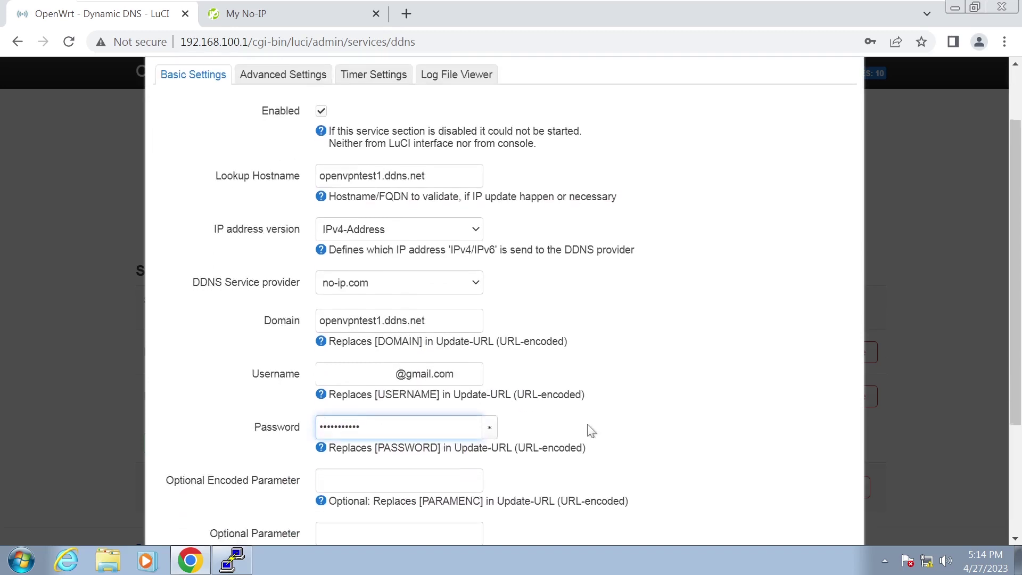
{"action": "scroll", "coordinate": [589, 429], "scroll_direction": "down", "scroll_amount": 2}
{"action": "left_click", "coordinate": [828, 478]}
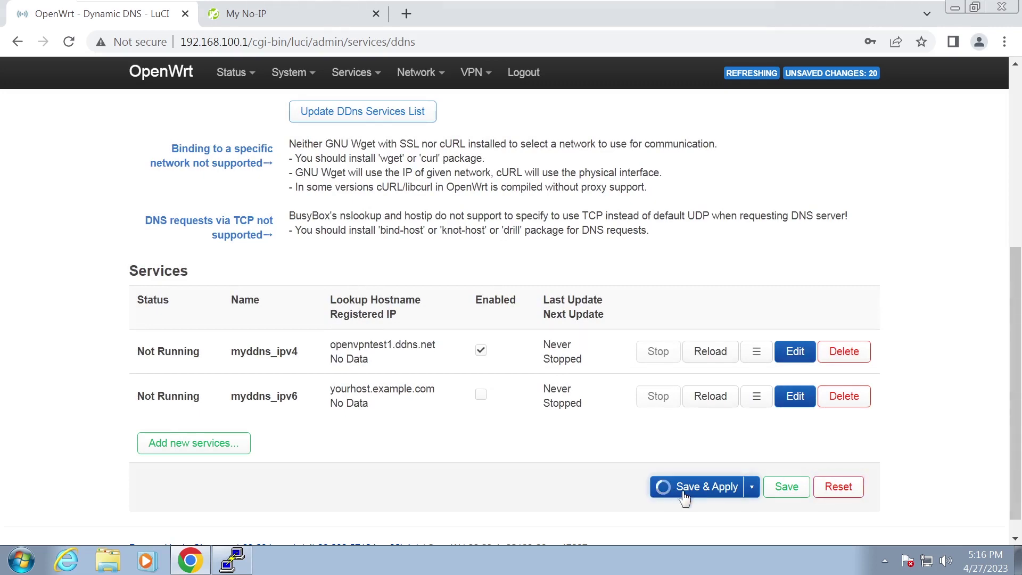
Save & Apply, reload myddns_ipv4, and check No-IP's hostname record shows the updated IP
{"action": "left_click", "coordinate": [683, 490]}
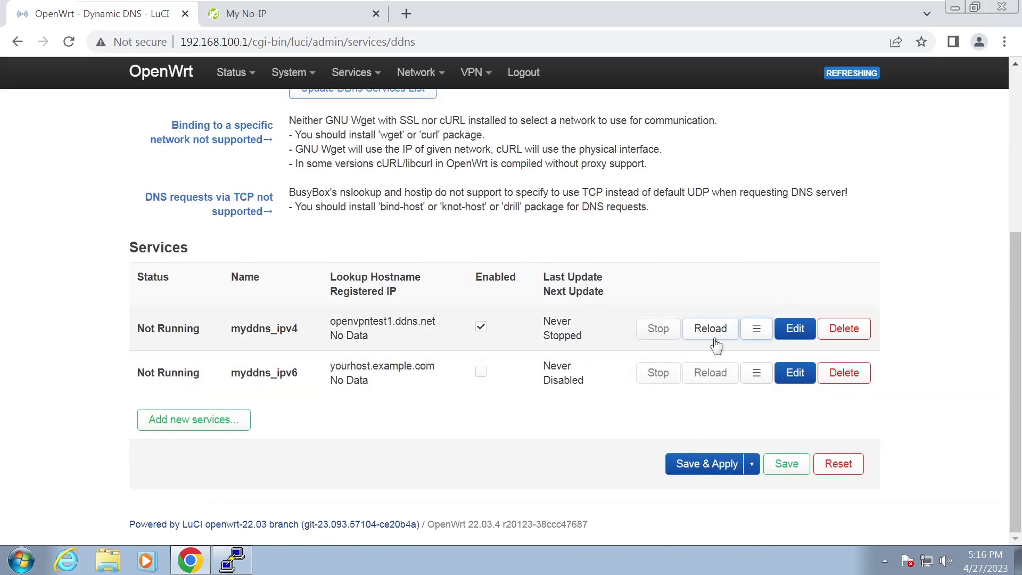
{"action": "left_click", "coordinate": [709, 335]}
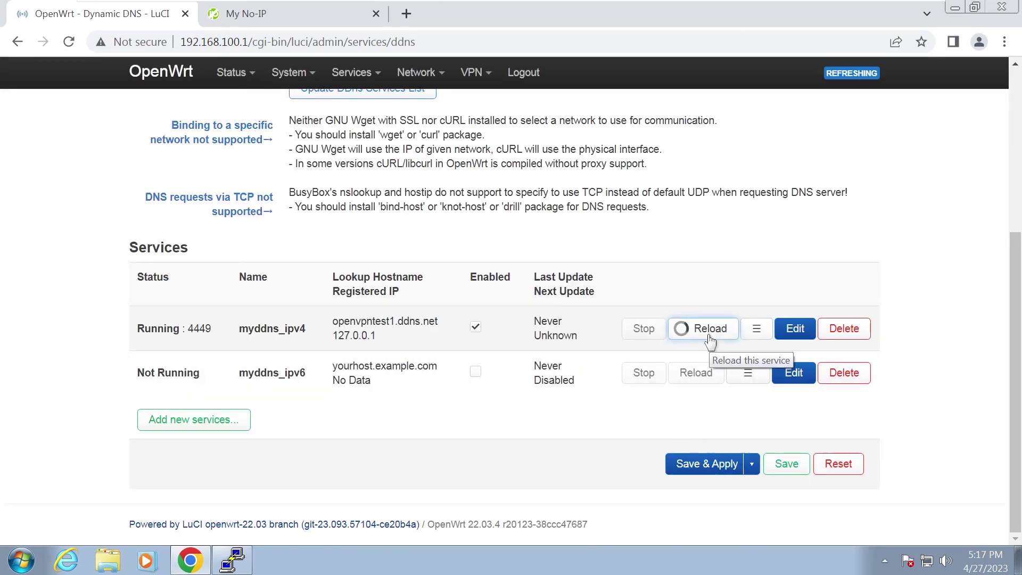
{"action": "key", "text": "ctrl+Tab"}
{"action": "right_click", "coordinate": [646, 331]}
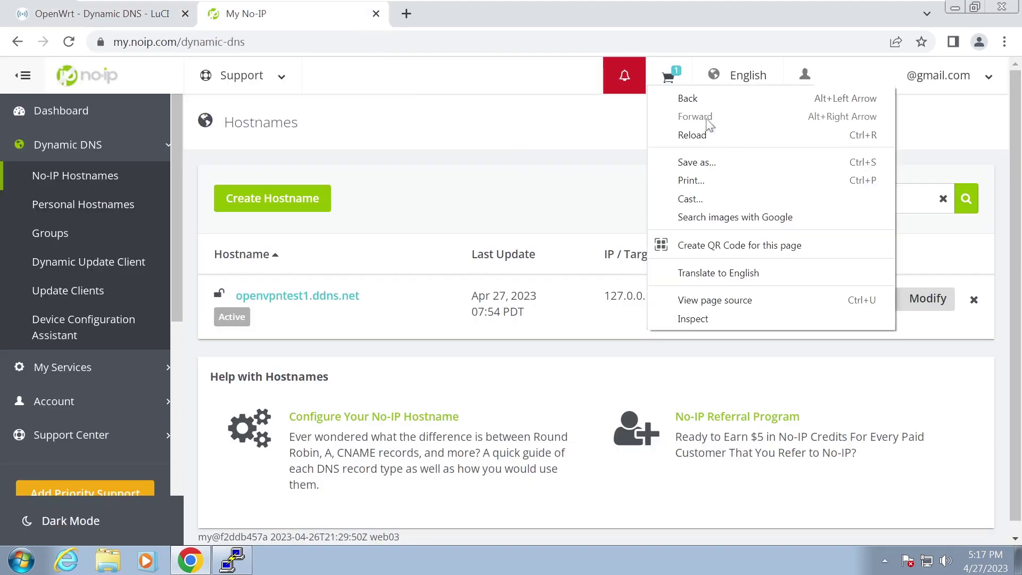
{"action": "left_click", "coordinate": [708, 135]}
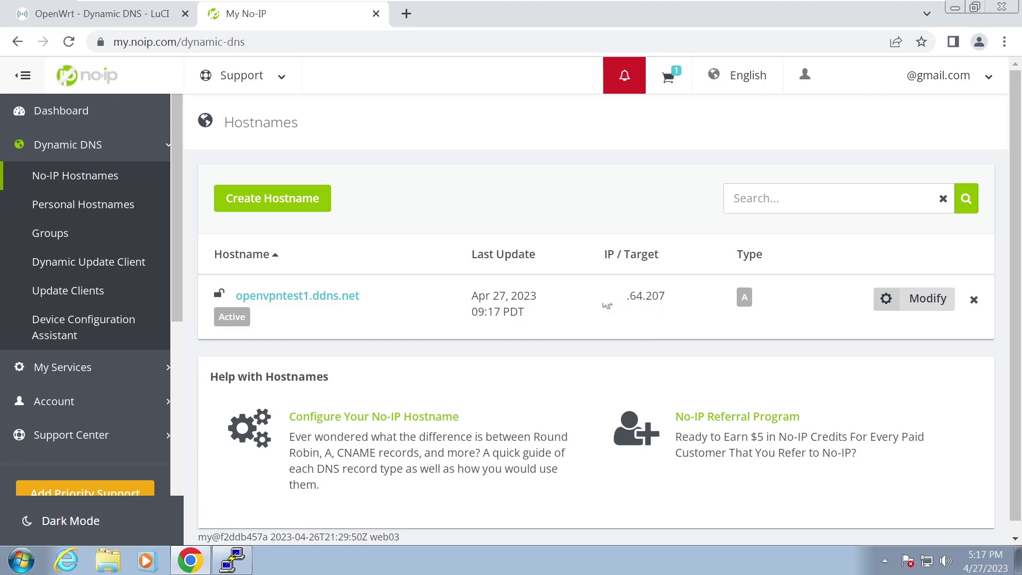
{"action": "left_click_drag", "start_coordinate": [603, 296], "coordinate": [671, 305]}
{"action": "left_click", "coordinate": [671, 305]}
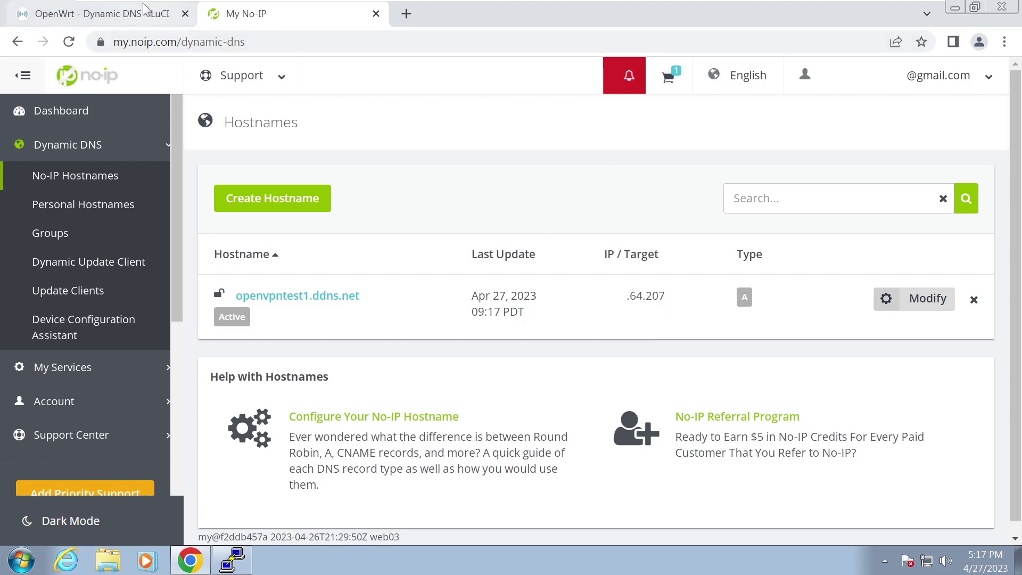
Refresh LuCI's Dynamic DNS page to see myddns_ipv4 running with the matching IP
{"action": "left_click", "coordinate": [134, 16]}
{"action": "right_click", "coordinate": [399, 166]}
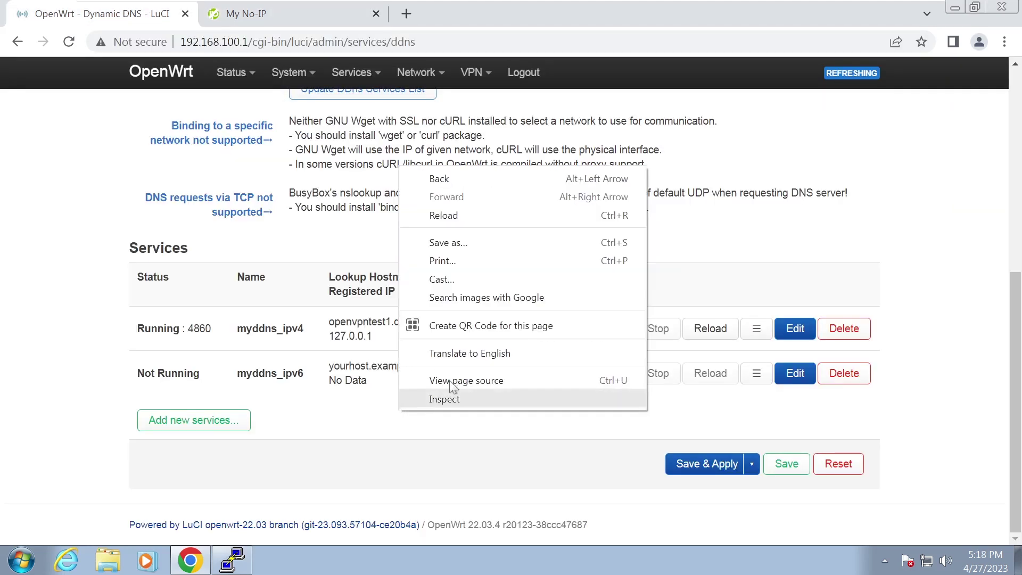
{"action": "left_click", "coordinate": [520, 220]}
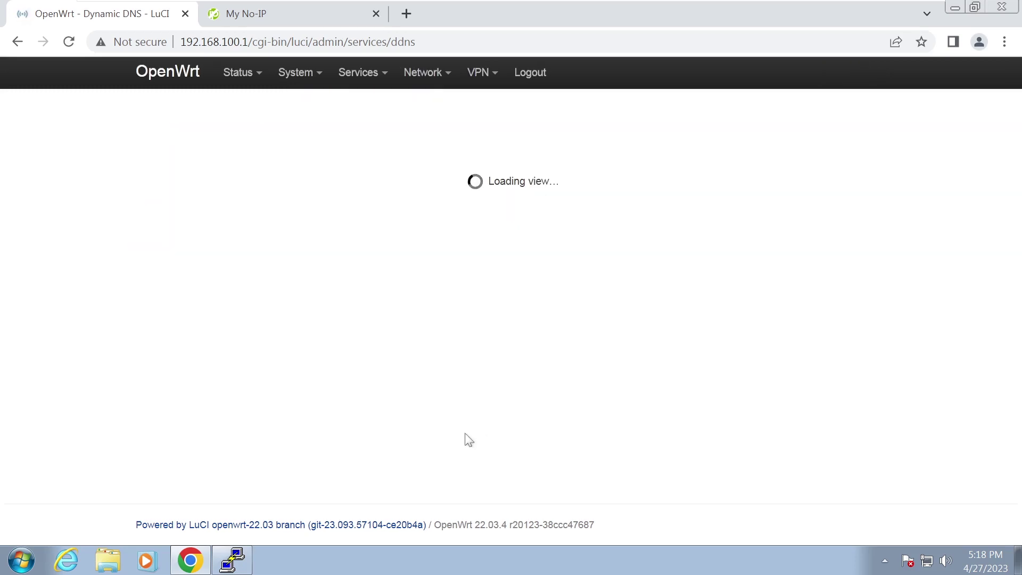
{"action": "scroll", "coordinate": [474, 426], "scroll_direction": "down", "scroll_amount": 5}
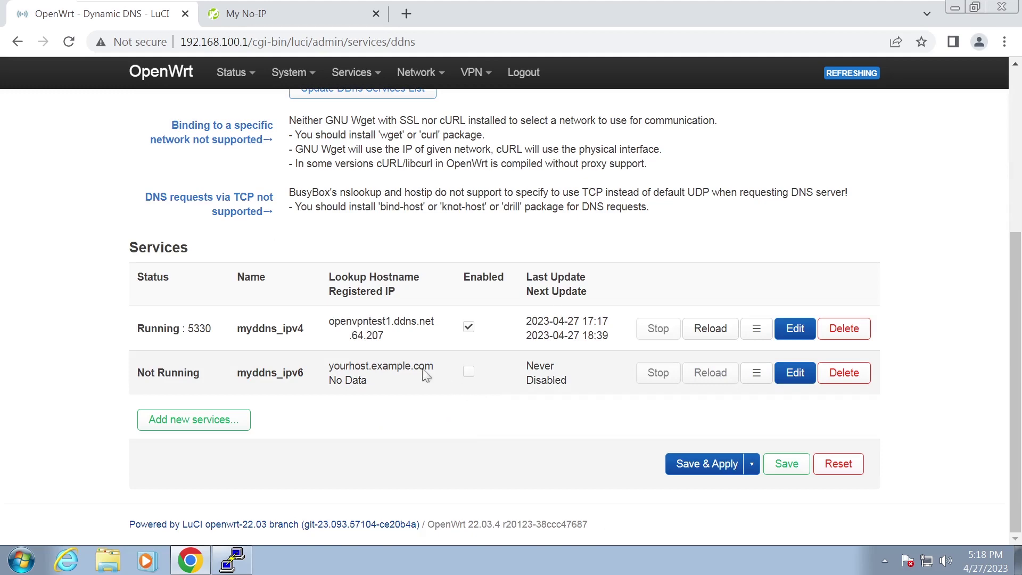
{"action": "scroll", "coordinate": [394, 346], "scroll_direction": "up", "scroll_amount": 5}
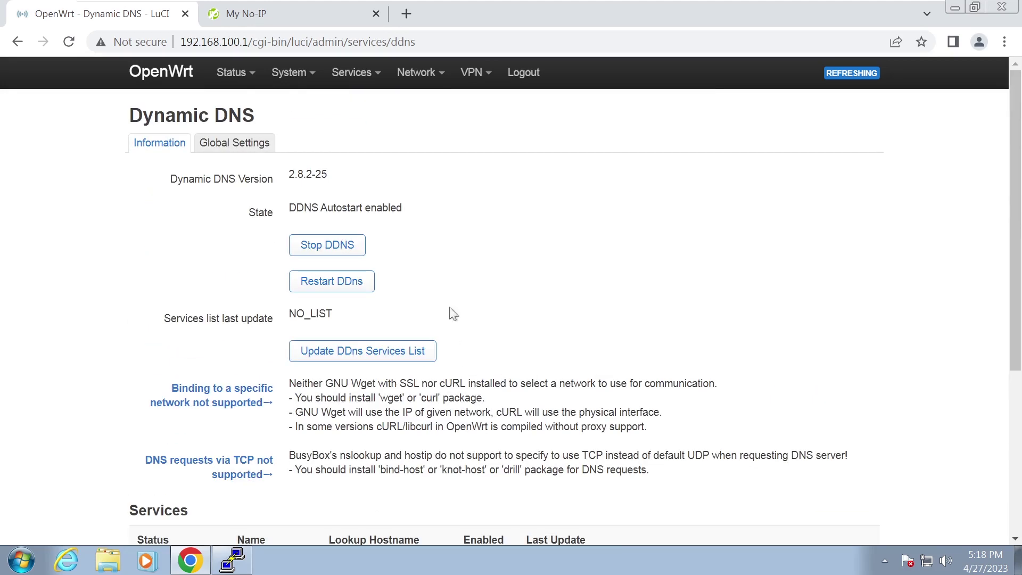
Open the RoadWarrior instance's settings and review its port, subnet, and certificate and key file fields
{"action": "left_click", "coordinate": [473, 106]}
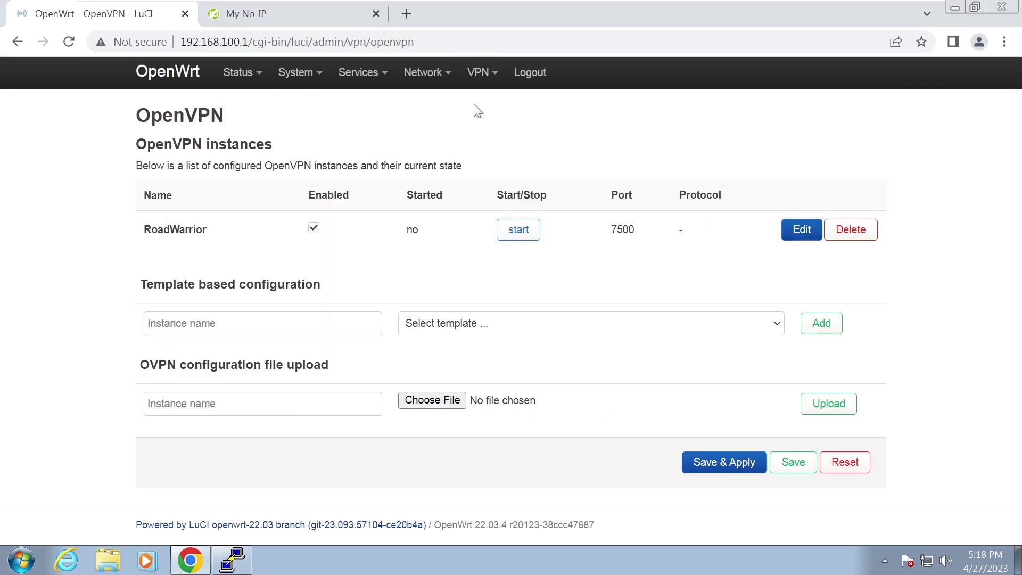
{"action": "left_click", "coordinate": [802, 229]}
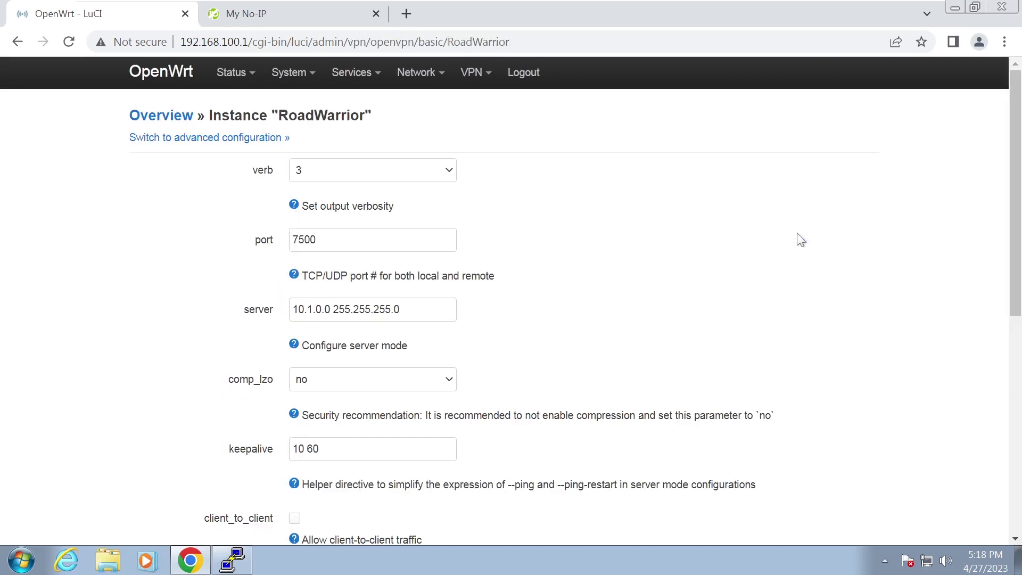
{"action": "scroll", "coordinate": [609, 285], "scroll_direction": "down", "scroll_amount": 6}
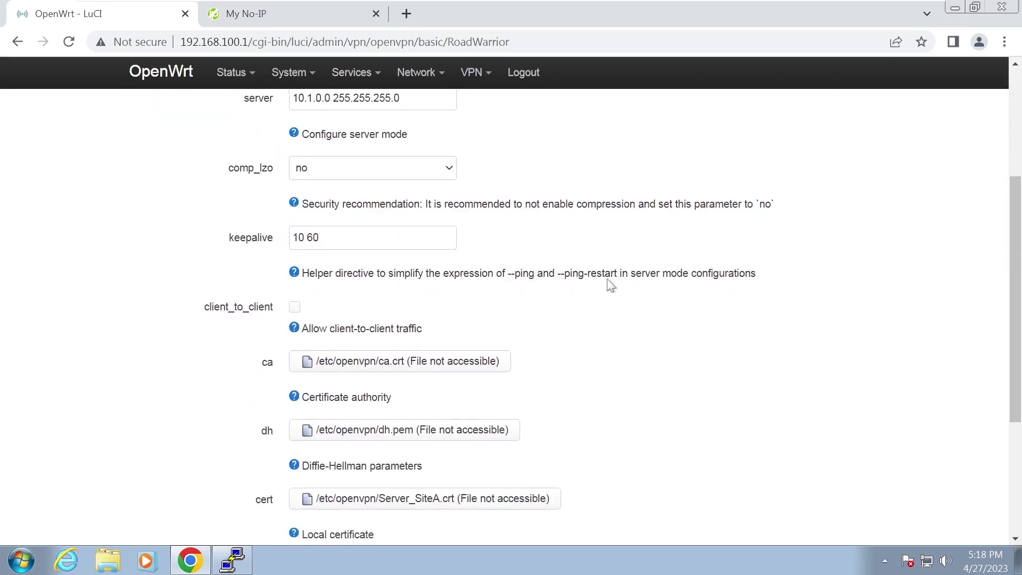
{"action": "scroll", "coordinate": [610, 286], "scroll_direction": "down", "scroll_amount": 2}
{"action": "left_click_drag", "start_coordinate": [563, 144], "coordinate": [689, 382]}
{"action": "left_click", "coordinate": [692, 376]}
{"action": "left_click", "coordinate": [109, 562]}
Browse to the C:\Program Files\OpenVPN\easy-rsa folder in Windows Explorer
{"action": "left_click", "coordinate": [94, 312]}
{"action": "double_click", "coordinate": [346, 115]}
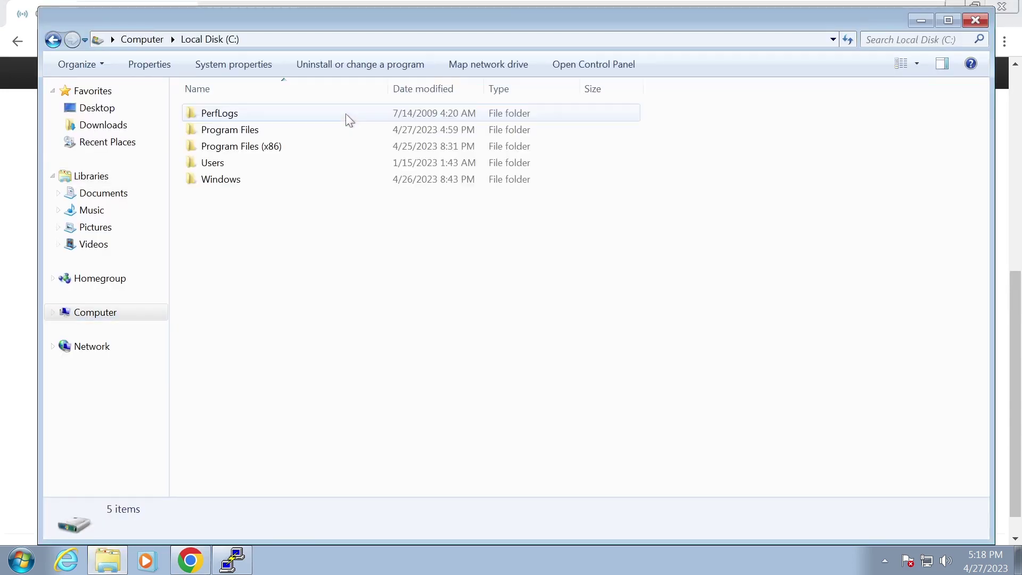
{"action": "double_click", "coordinate": [339, 130]}
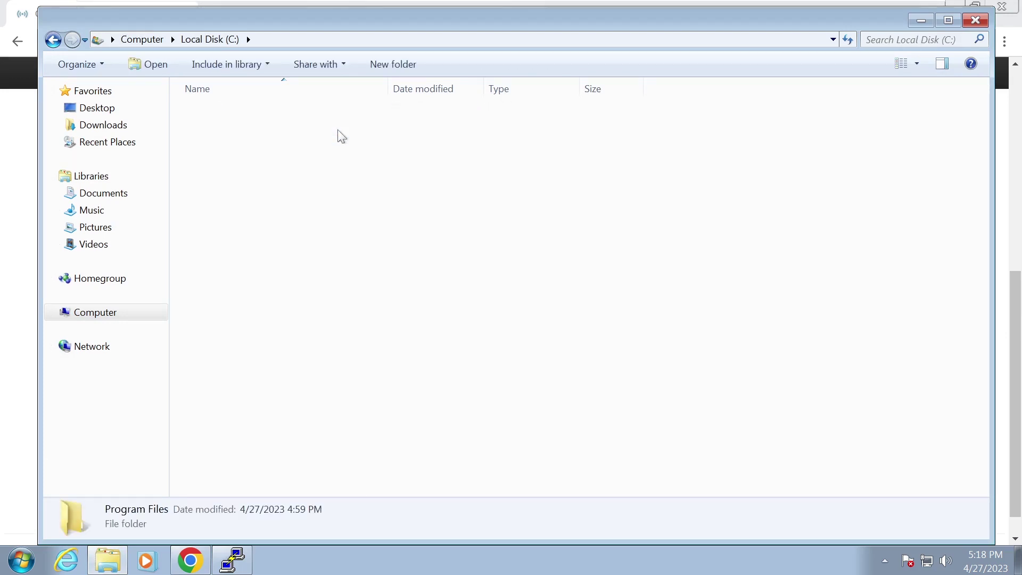
{"action": "left_click", "coordinate": [349, 230]}
{"action": "double_click", "coordinate": [352, 229]}
{"action": "left_click", "coordinate": [338, 180]}
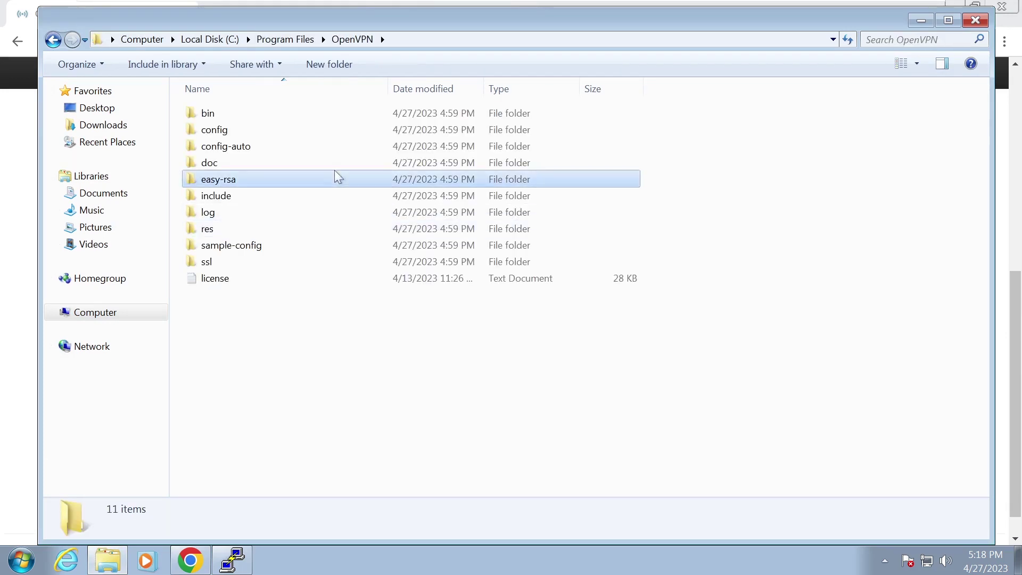
{"action": "double_click", "coordinate": [344, 181]}
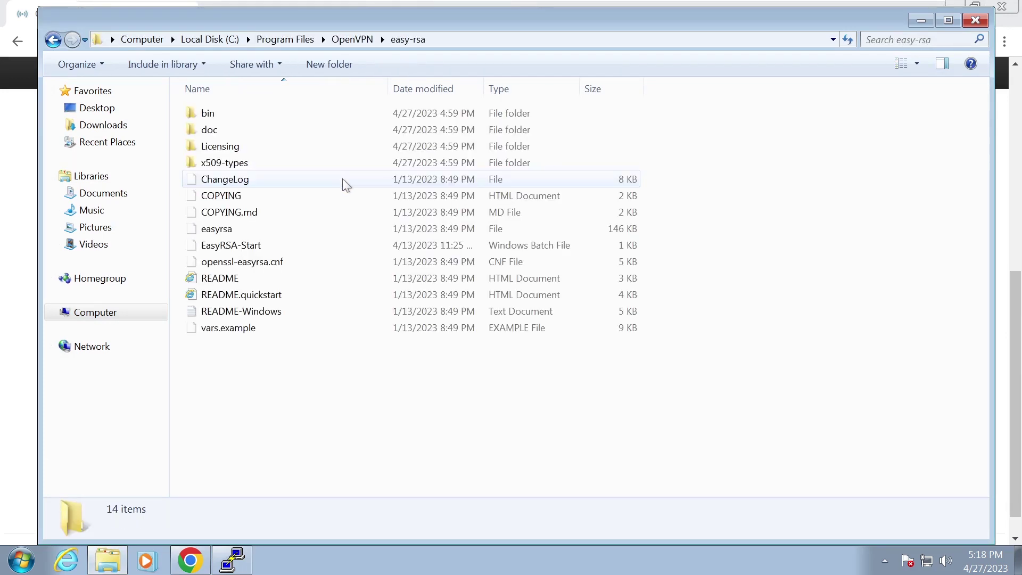
Copy the easy-rsa folder path from the address bar and bring up the easyrsa script's options
{"action": "left_click", "coordinate": [484, 37]}
{"action": "right_click", "coordinate": [234, 39]}
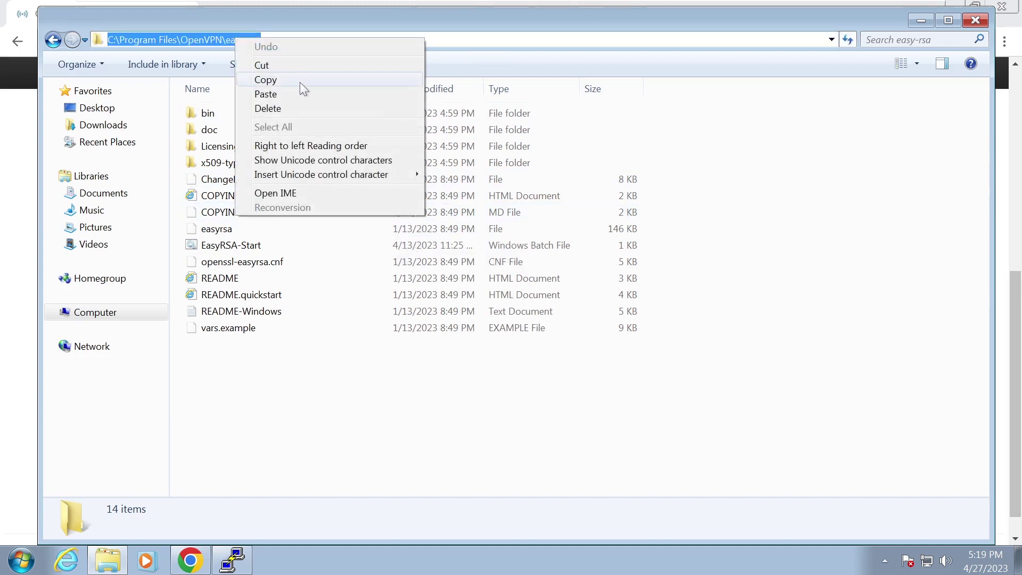
{"action": "left_click", "coordinate": [301, 83]}
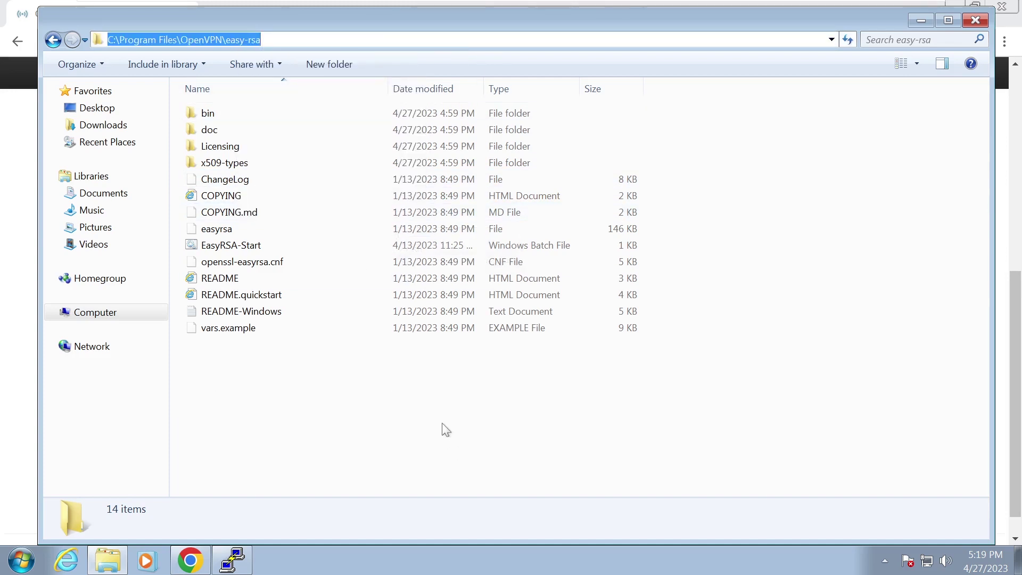
{"action": "left_click", "coordinate": [353, 228]}
{"action": "right_click", "coordinate": [353, 227]}
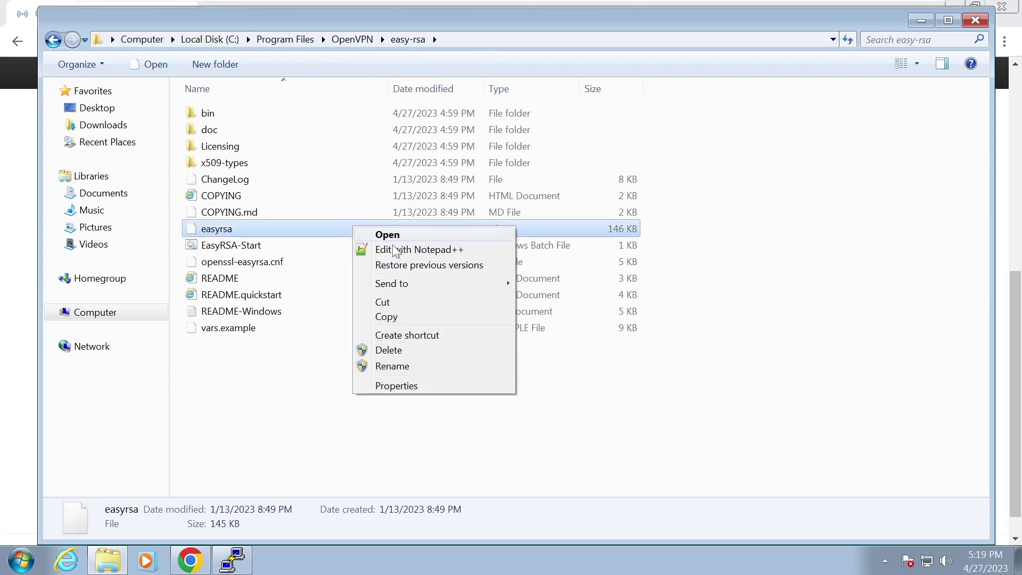
Open easyrsa in Notepad++ and step through the EASYRSA_REQ_COUNTRY search matches
{"action": "left_click", "coordinate": [424, 251]}
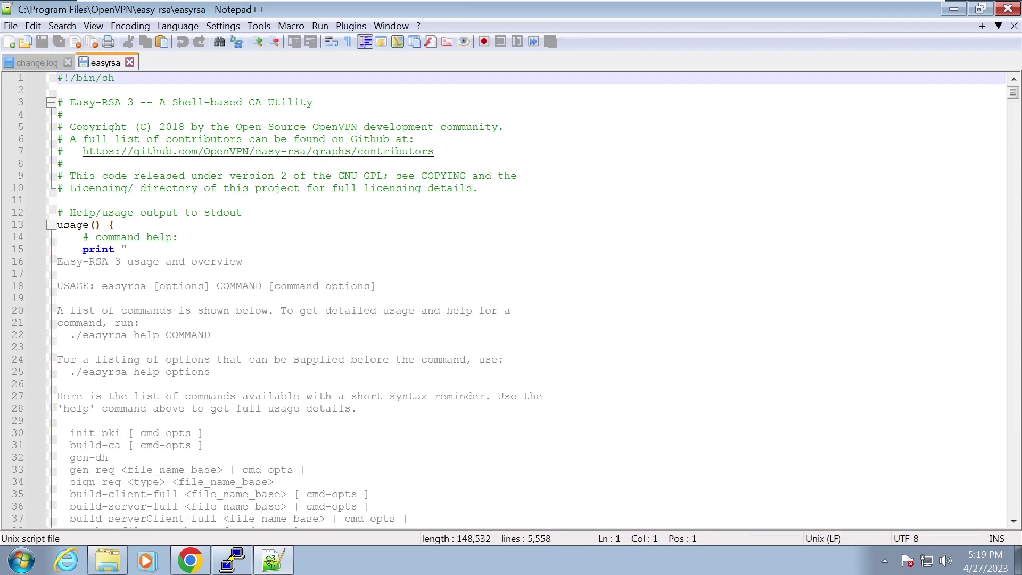
{"action": "left_click", "coordinate": [434, 152]}
{"action": "left_click", "coordinate": [62, 25]}
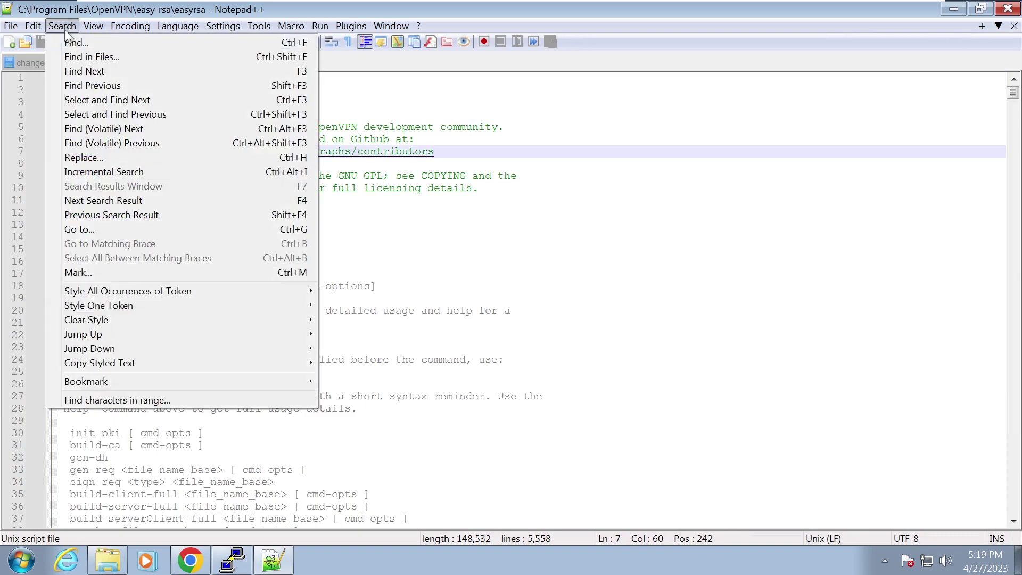
{"action": "left_click", "coordinate": [69, 42]}
{"action": "key", "text": "ctrl+v"}
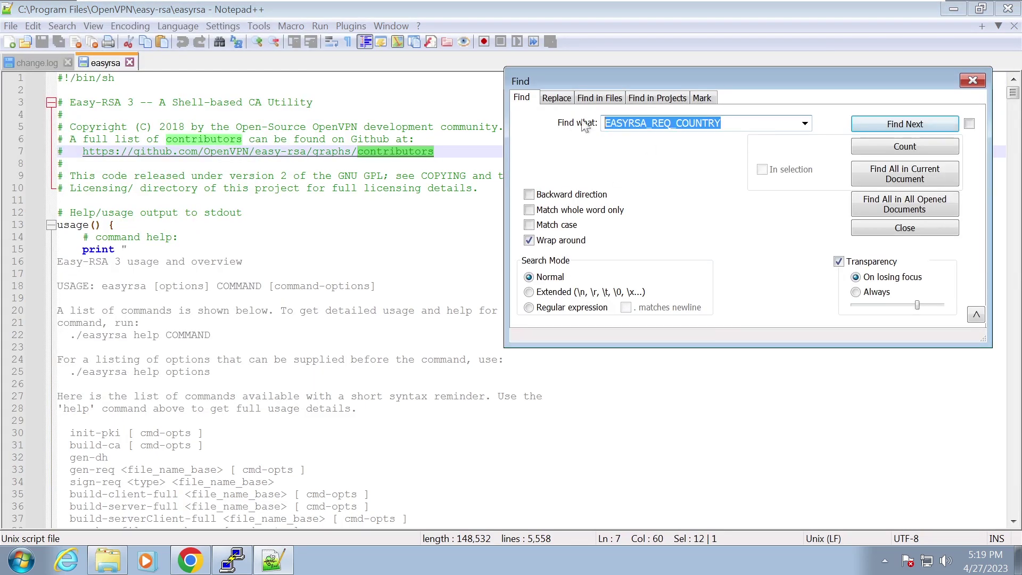
{"action": "left_click", "coordinate": [897, 126]}
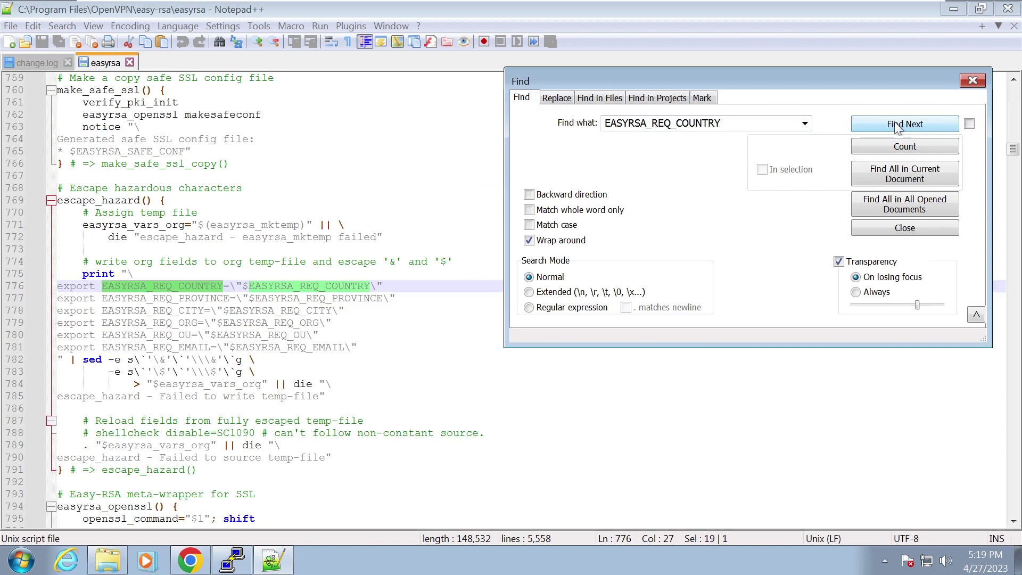
{"action": "left_click", "coordinate": [898, 126]}
{"action": "left_click", "coordinate": [897, 126]}
{"action": "left_click", "coordinate": [897, 126]}
{"action": "left_click", "coordinate": [898, 126]}
{"action": "left_click", "coordinate": [897, 126]}
Change EASYRSA_CA_EXPIRE and EASYRSA_CERT_EXPIRE to 9125 and save the script
{"action": "left_click_drag", "start_coordinate": [447, 347], "coordinate": [64, 249]}
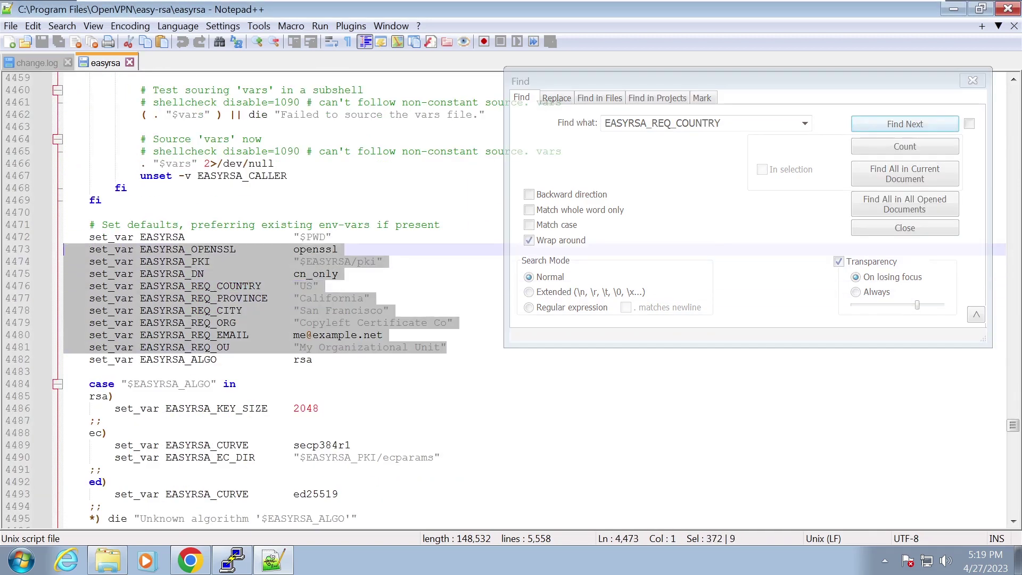
{"action": "left_click", "coordinate": [365, 335]}
{"action": "scroll", "coordinate": [320, 298], "scroll_direction": "down", "scroll_amount": 8}
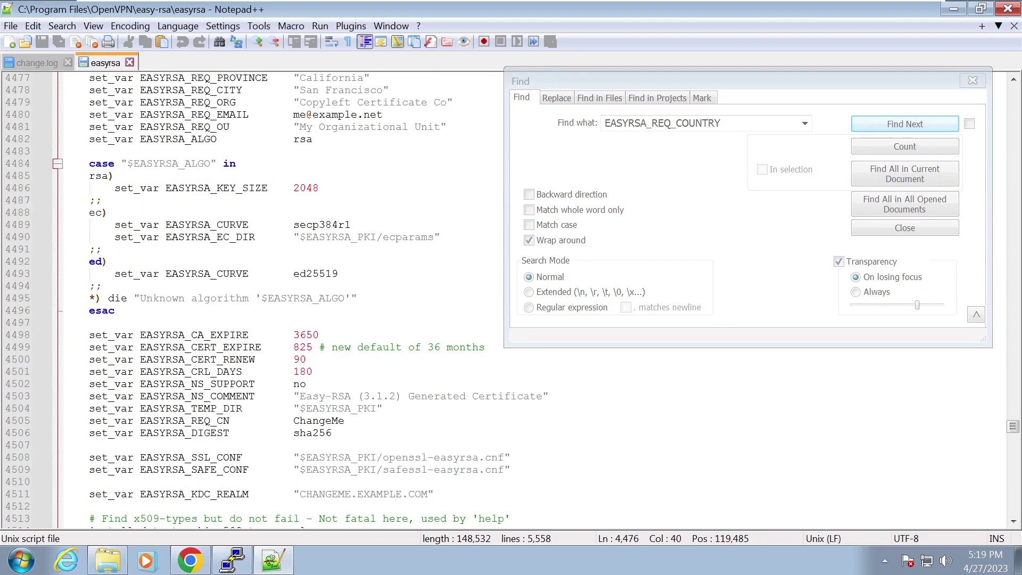
{"action": "left_click_drag", "start_coordinate": [319, 261], "coordinate": [248, 261]}
{"action": "left_click", "coordinate": [319, 261]}
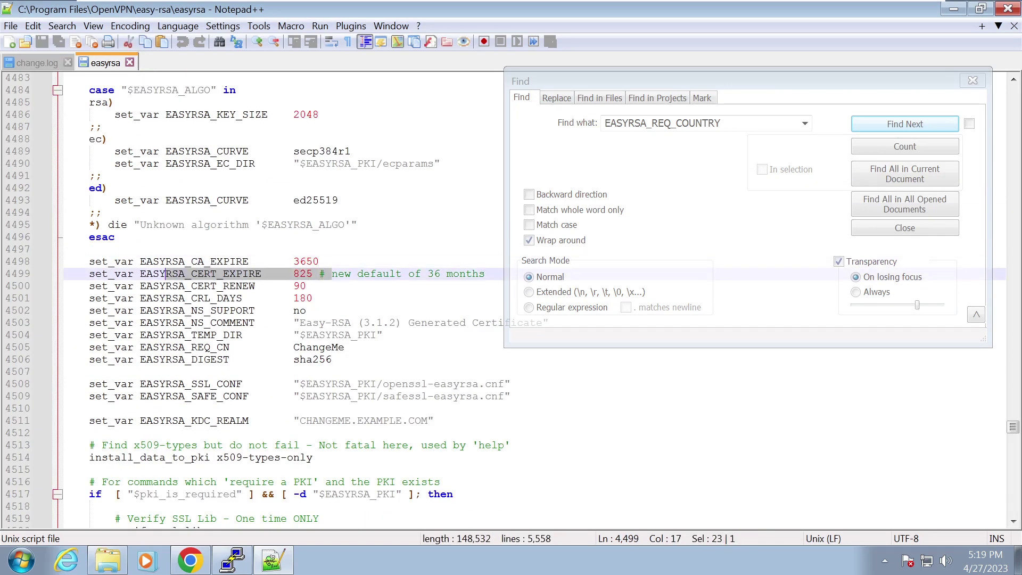
{"action": "key", "text": "BackSpace"}
{"action": "key", "text": "BackSpace"}
{"action": "key", "text": "BackSpace"}
{"action": "key", "text": "BackSpace"}
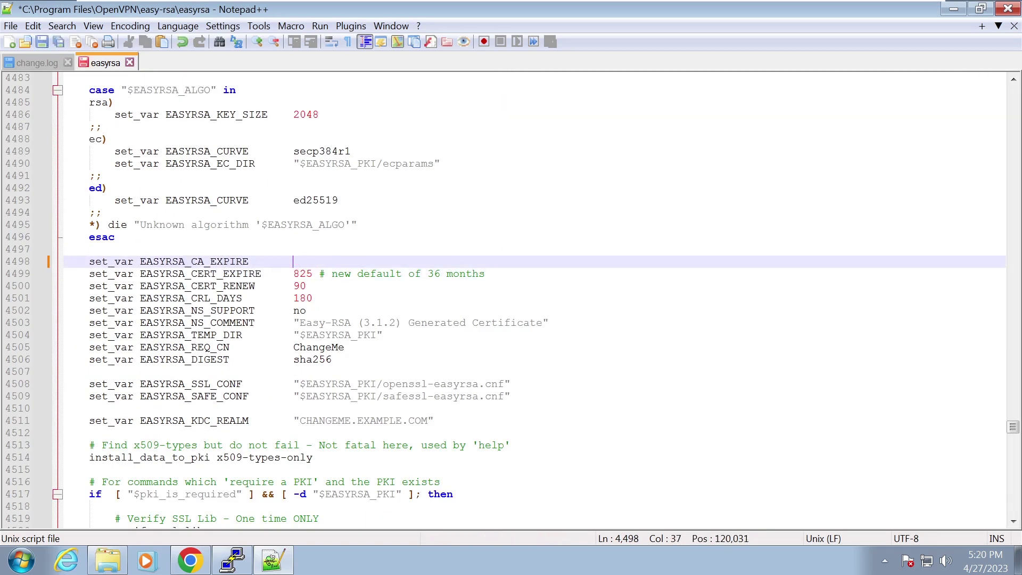
{"action": "type", "text": "9125"}
{"action": "left_click", "coordinate": [313, 273]}
{"action": "key", "text": "BackSpace"}
{"action": "key", "text": "BackSpace"}
{"action": "key", "text": "BackSpace"}
{"action": "type", "text": "9125"}
{"action": "key", "text": "ctrl+s"}
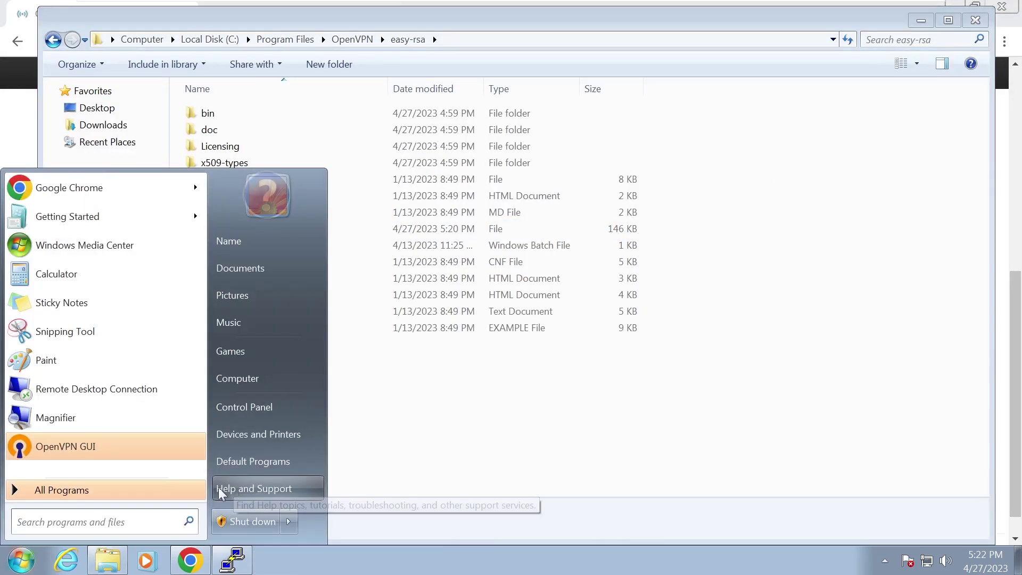
Search for 'cmd' and run Command Prompt as administrator
{"action": "type", "text": "cmd"}
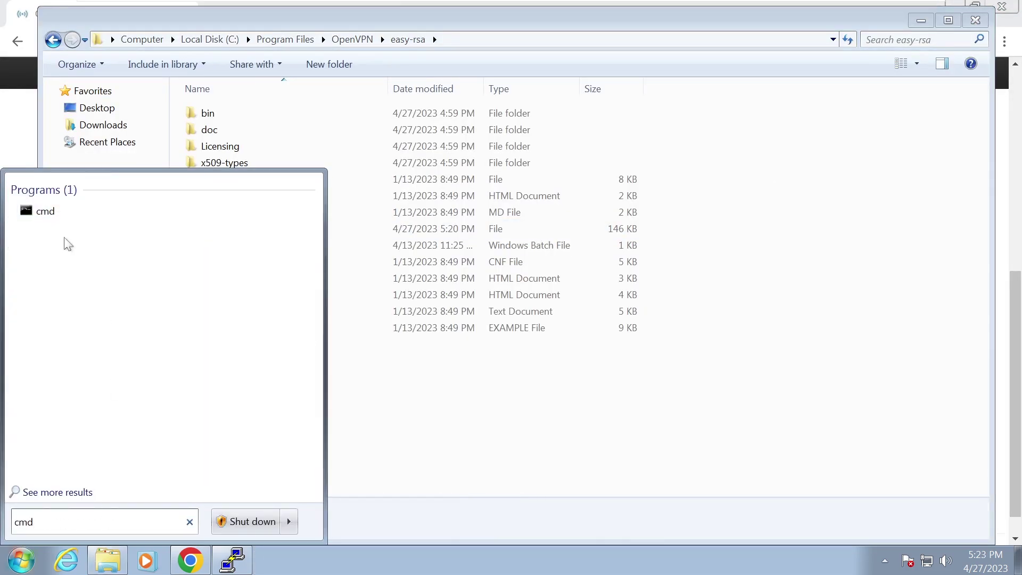
{"action": "right_click", "coordinate": [131, 212]}
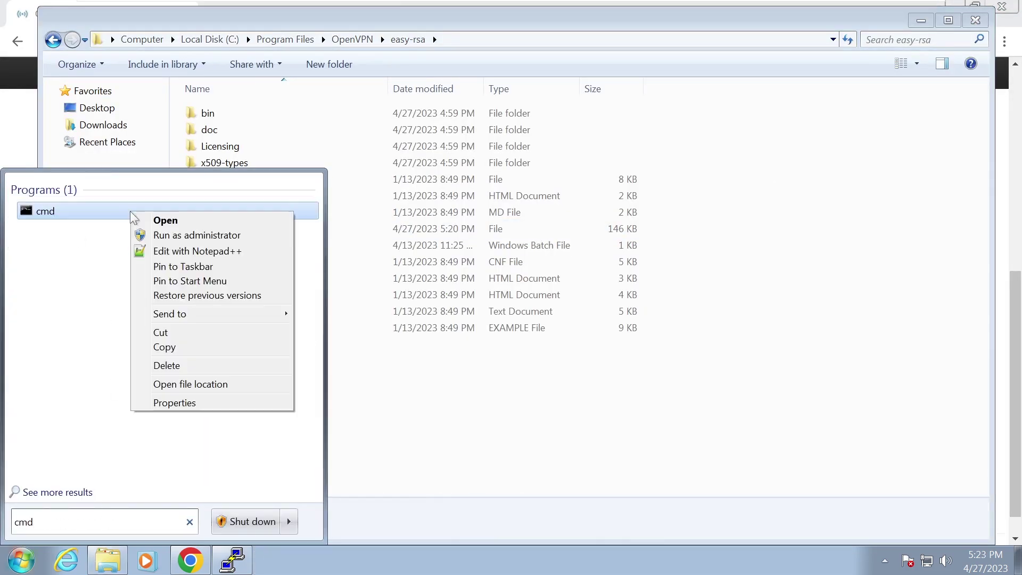
{"action": "left_click", "coordinate": [190, 238]}
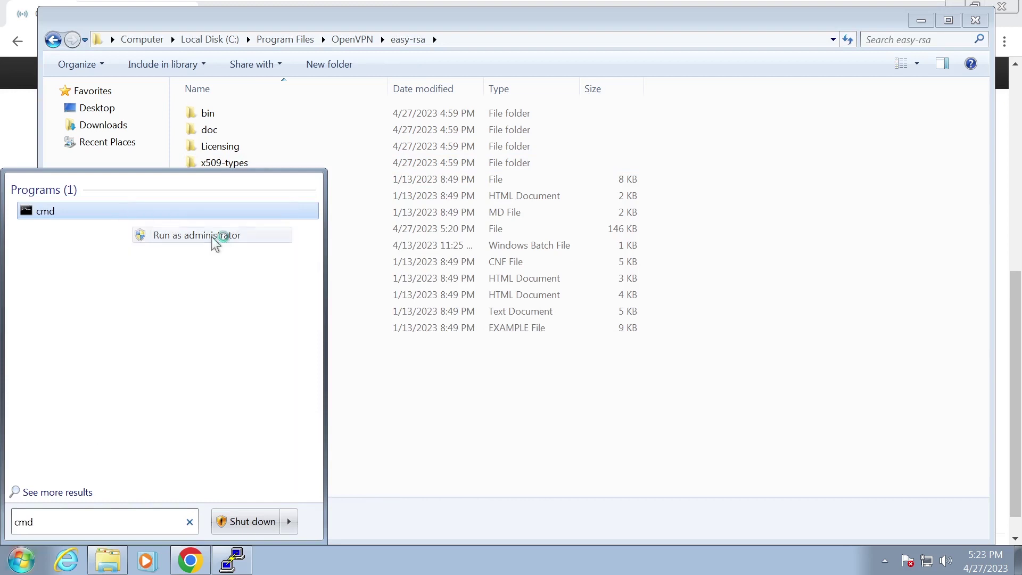
Change into the easy-rsa folder, start EasyRSA-Start, and run easyrsa init-pki
{"action": "type", "text": "cd"}
{"action": "right_click", "coordinate": [506, 134]}
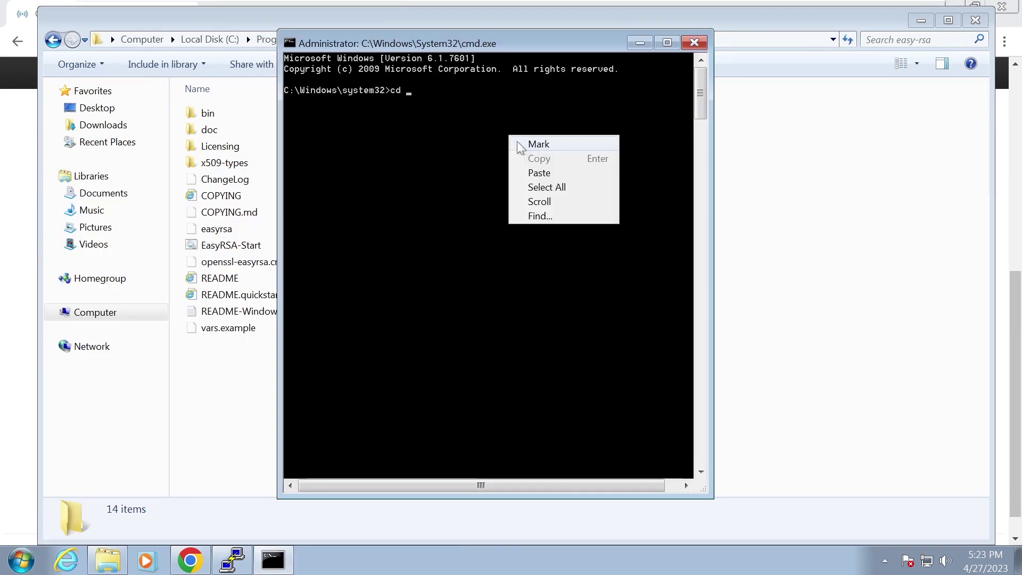
{"action": "left_click", "coordinate": [569, 171]}
{"action": "key", "text": "Return"}
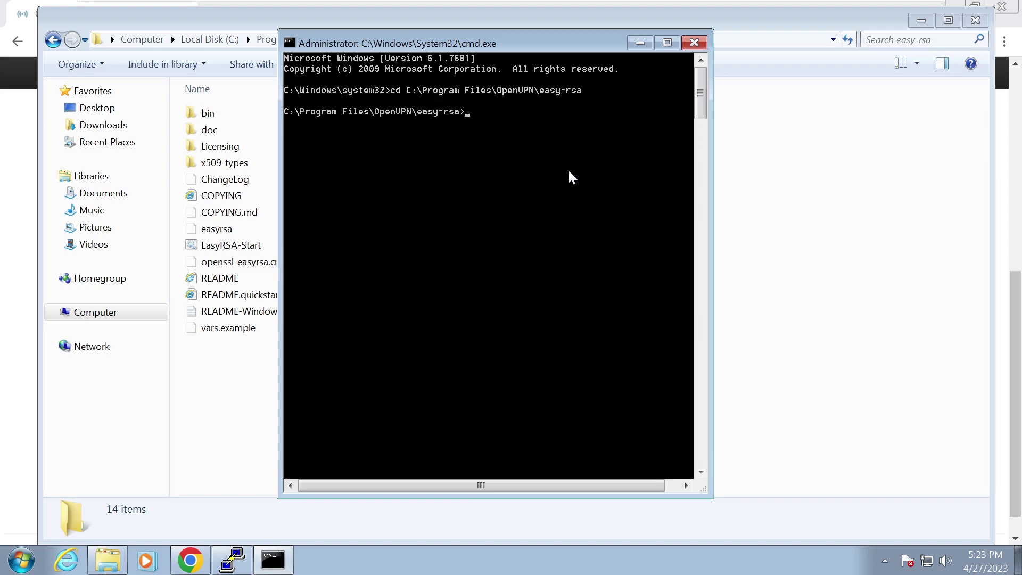
{"action": "type", "text": "EasyRSA-Start"}
{"action": "key", "text": "Return"}
{"action": "type", "text": "easyrsa init-pki"}
{"action": "key", "text": "Return"}
Build a passphrase-less CA with the common name Server
{"action": "type", "text": "easyrsa"}
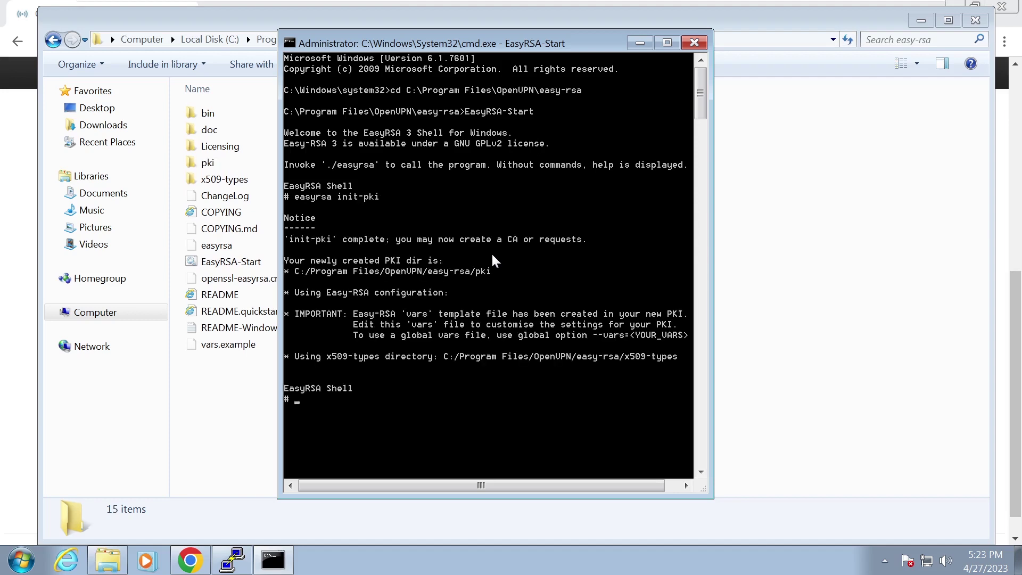
{"action": "type", "text": " build-ca nopass"}
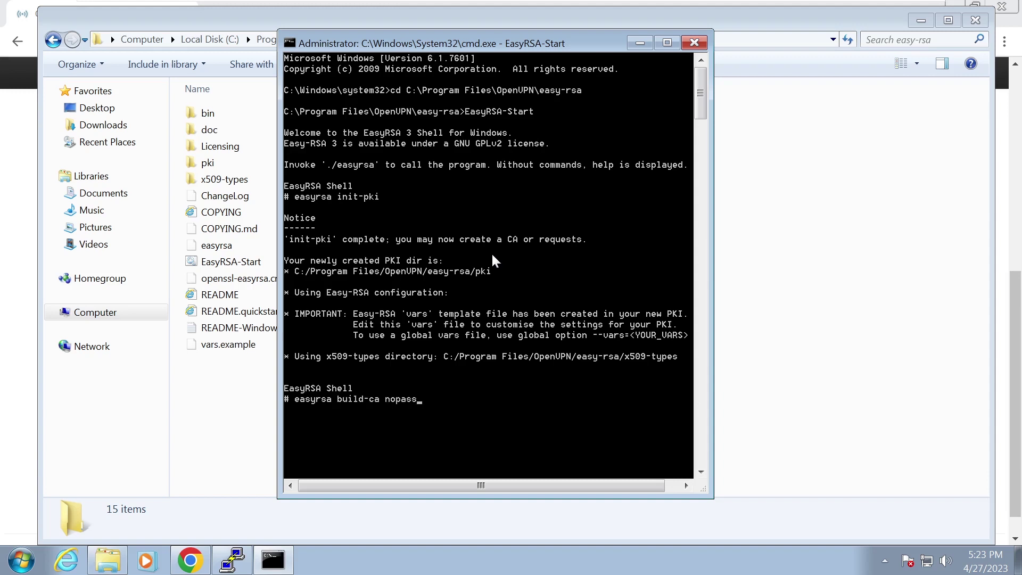
{"action": "key", "text": "Return"}
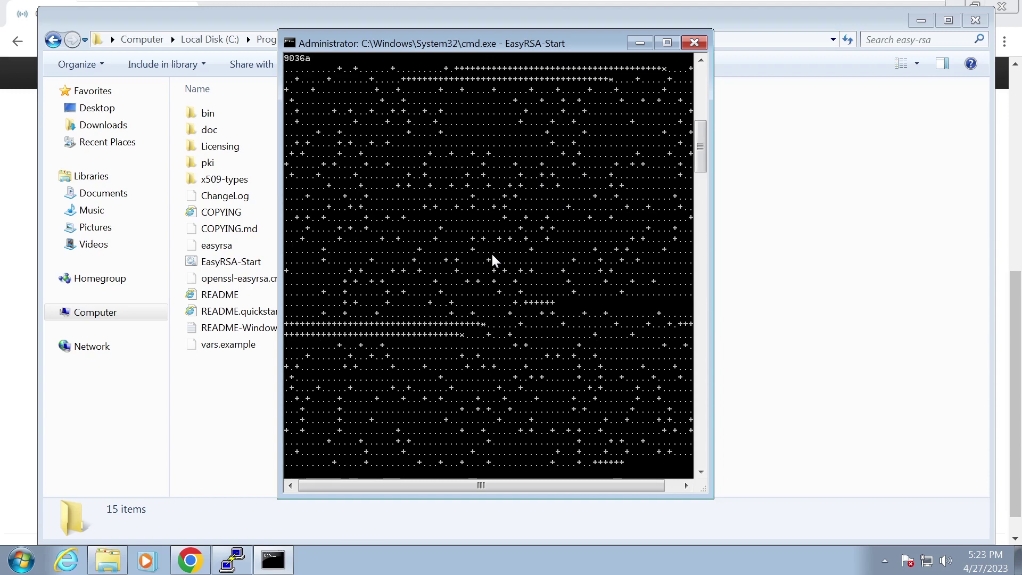
{"action": "type", "text": "Server"}
{"action": "key", "text": "Return"}
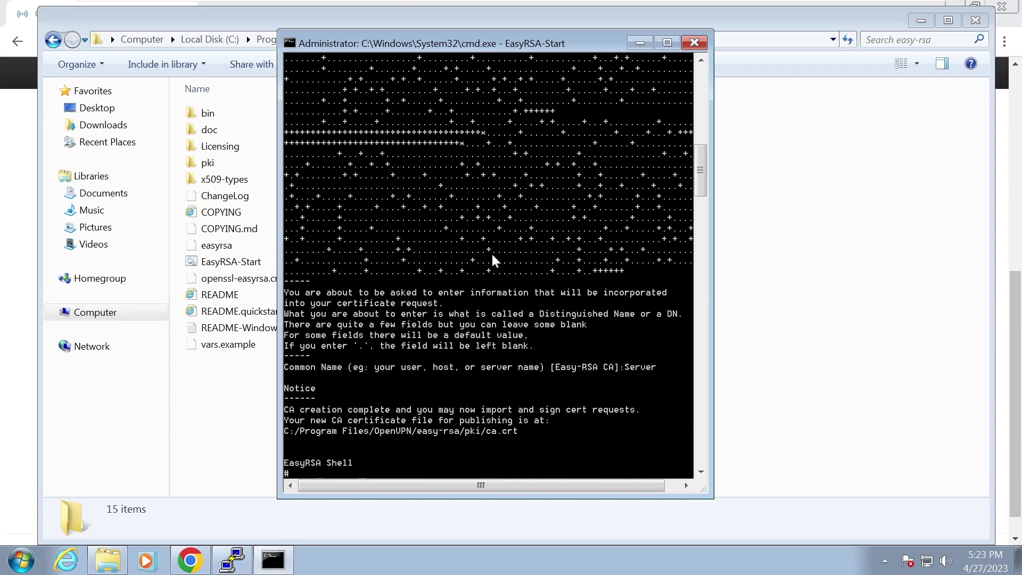
{"action": "type", "text": "easyrsa build-server-full"}
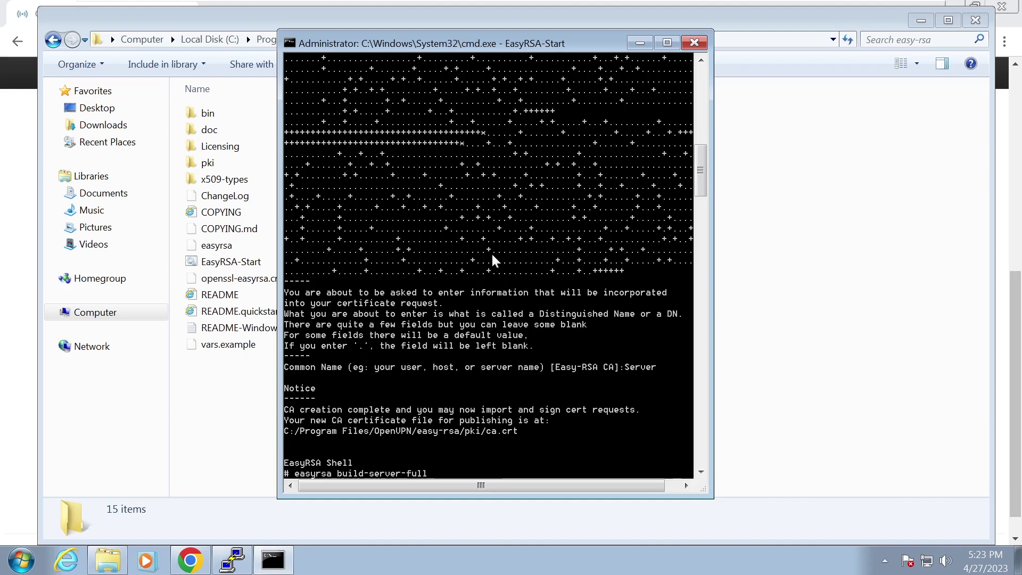
{"action": "type", "text": " Server_SiteA nopass"}
Issue the Server_SiteA and Client_SiteA certificates without passphrases, then generate DH parameters
{"action": "key", "text": "Return"}
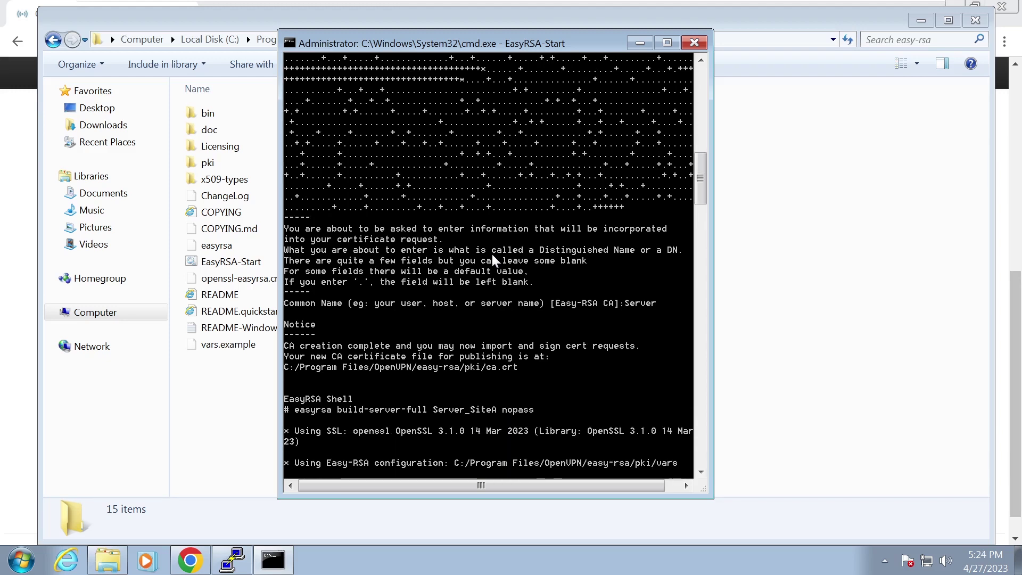
{"action": "type", "text": "yes"}
{"action": "key", "text": "Return"}
{"action": "type", "text": "easyrsa build-clie"}
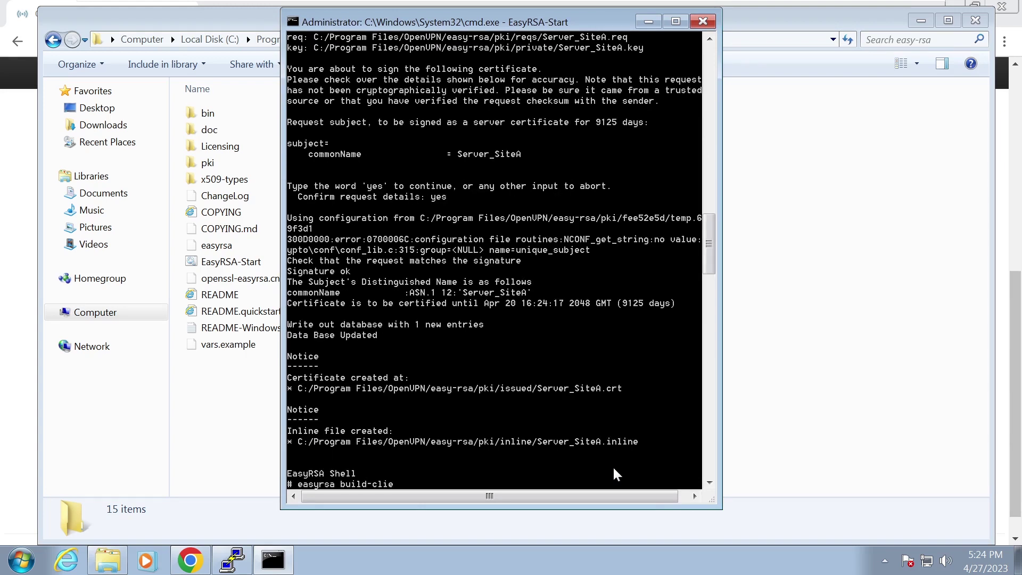
{"action": "type", "text": "nt-full Client_SiteA nopass"}
{"action": "key", "text": "Return"}
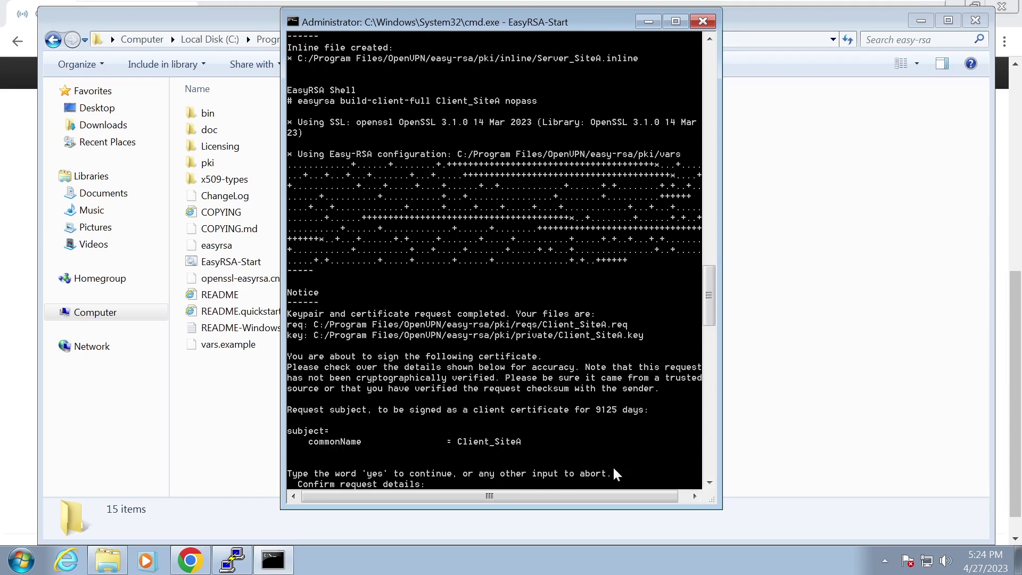
{"action": "type", "text": "yes"}
{"action": "key", "text": "Return"}
{"action": "type", "text": "easyrsa gen-dh"}
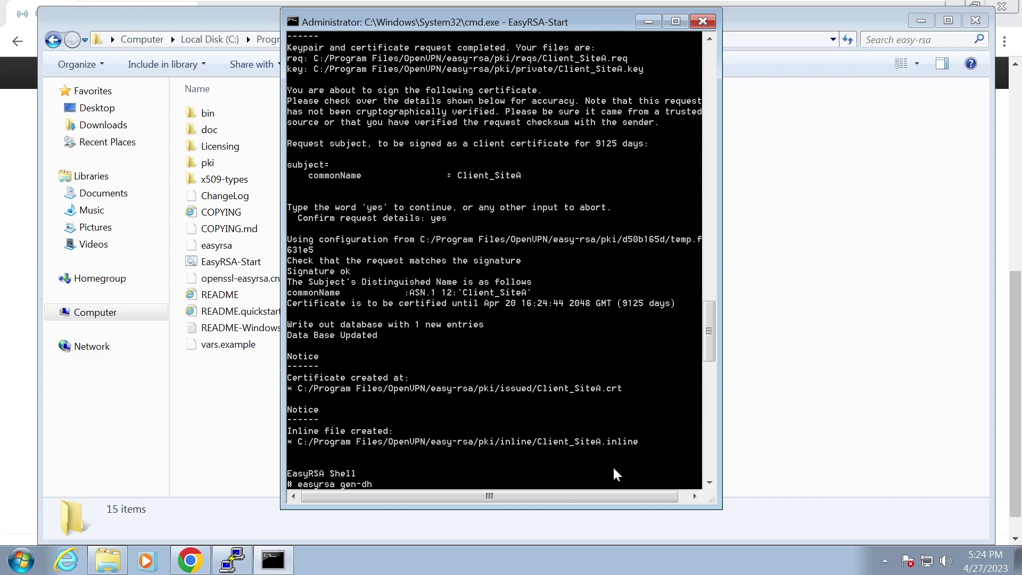
{"action": "key", "text": "Return"}
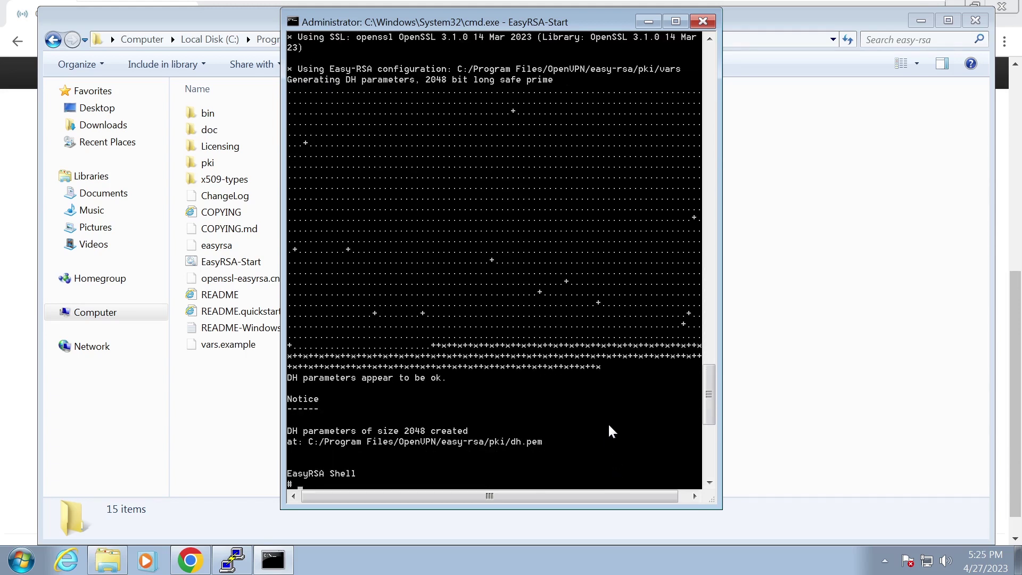
Close the console and check the Client_SiteA and Server_SiteA files in pki\issued and pki\private
{"action": "key", "text": "alt+F4"}
{"action": "left_click", "coordinate": [344, 162]}
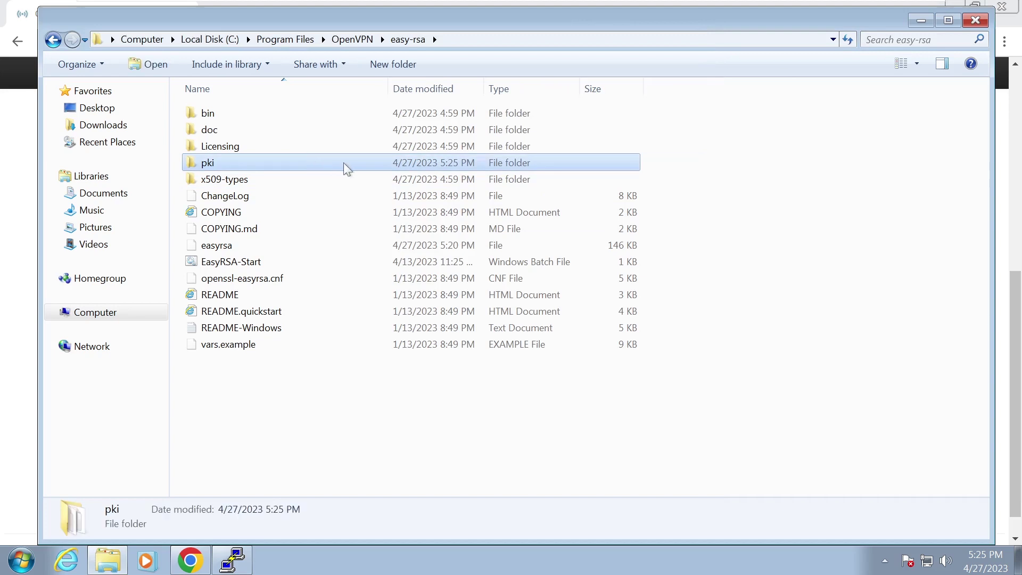
{"action": "double_click", "coordinate": [343, 162]}
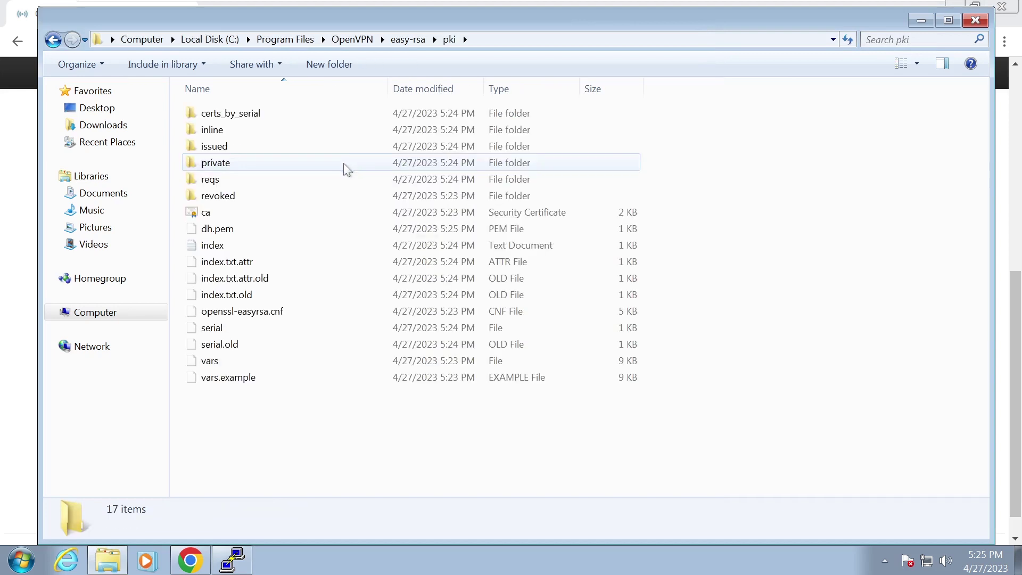
{"action": "double_click", "coordinate": [314, 146]}
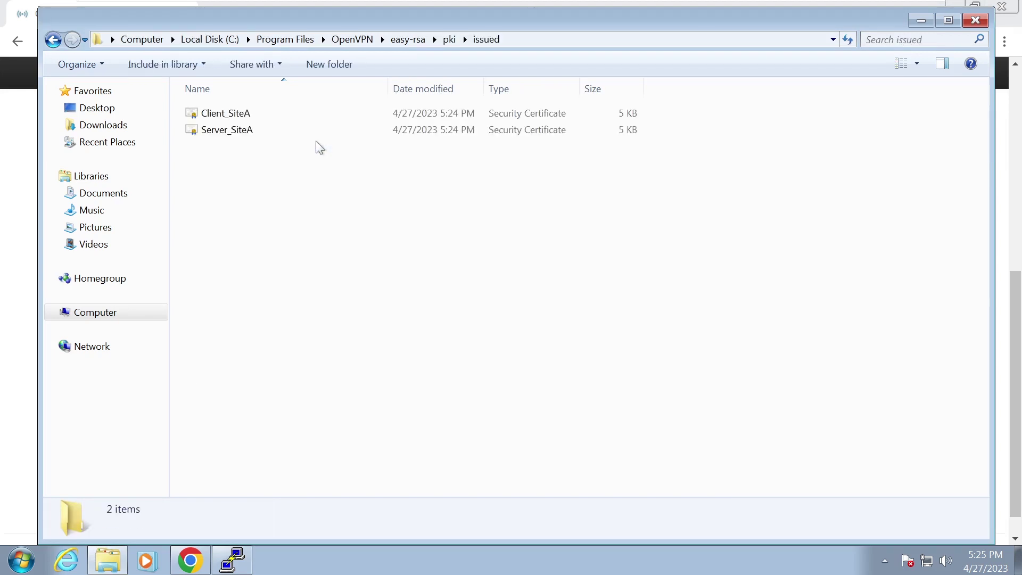
{"action": "left_click", "coordinate": [328, 118]}
{"action": "left_click", "coordinate": [328, 133]}
{"action": "key", "text": "BackSpace"}
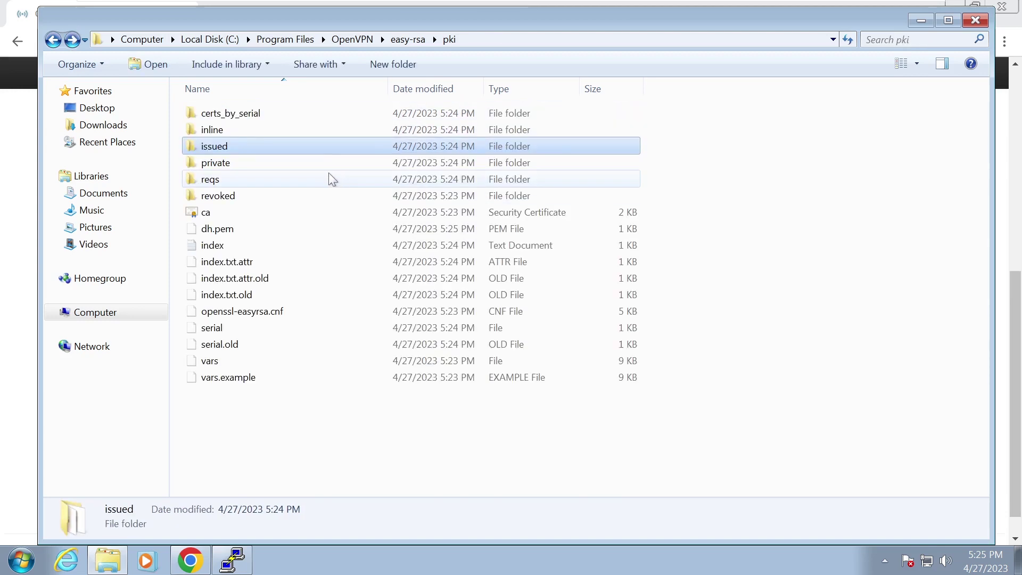
{"action": "double_click", "coordinate": [328, 164]}
{"action": "left_click", "coordinate": [331, 132]}
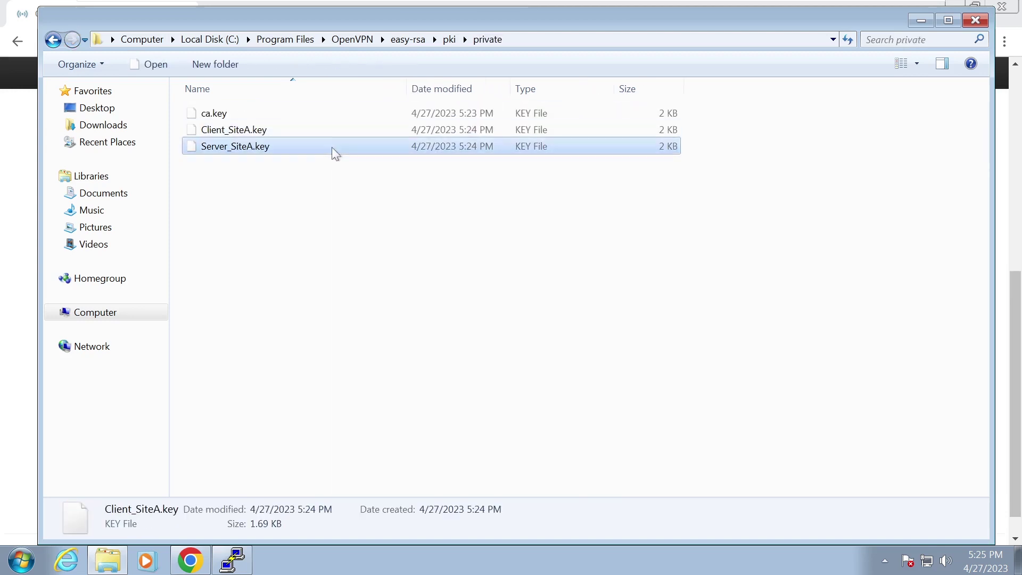
Return to LuCI and open the RoadWarrior instance's settings again
{"action": "left_click", "coordinate": [331, 144]}
{"action": "key", "text": "alt+Tab"}
{"action": "mouse_move", "coordinate": [477, 107]}
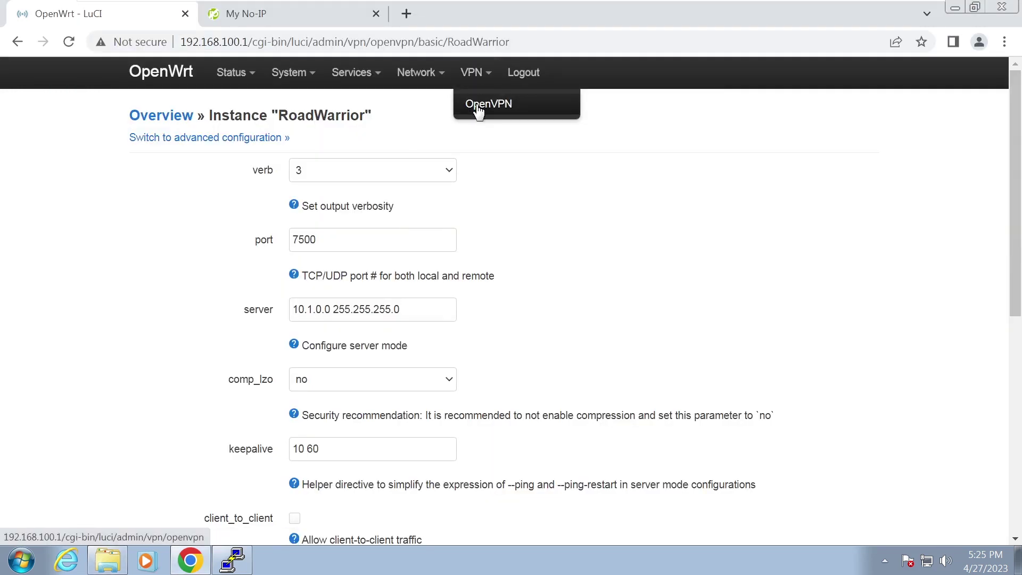
{"action": "left_click", "coordinate": [477, 105]}
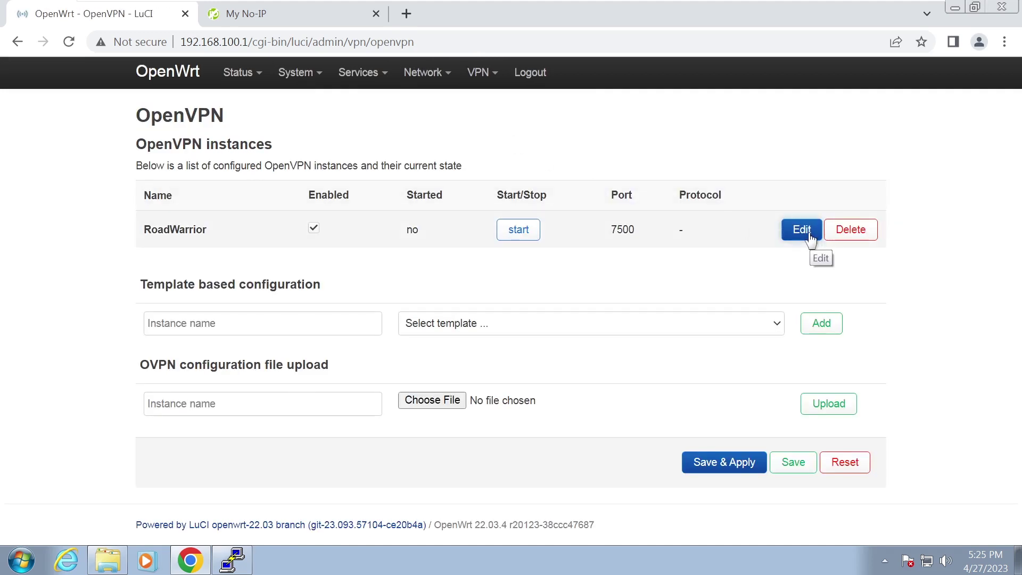
{"action": "left_click", "coordinate": [809, 235]}
{"action": "scroll", "coordinate": [602, 273], "scroll_direction": "down", "scroll_amount": 8}
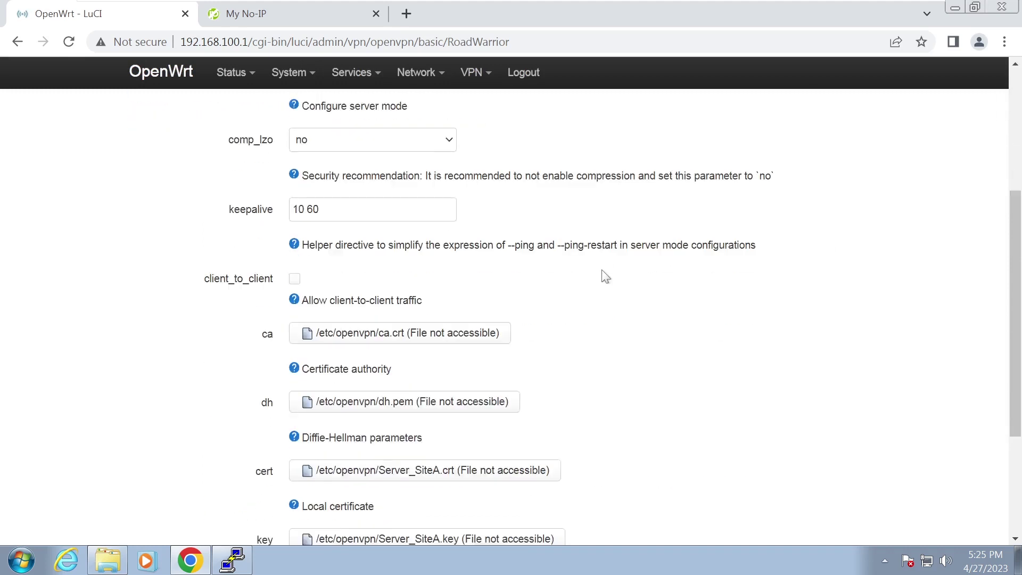
{"action": "scroll", "coordinate": [533, 276], "scroll_direction": "up", "scroll_amount": 1}
Upload ca.crt from the easy-rsa pki folder to the router
{"action": "left_click", "coordinate": [461, 262]}
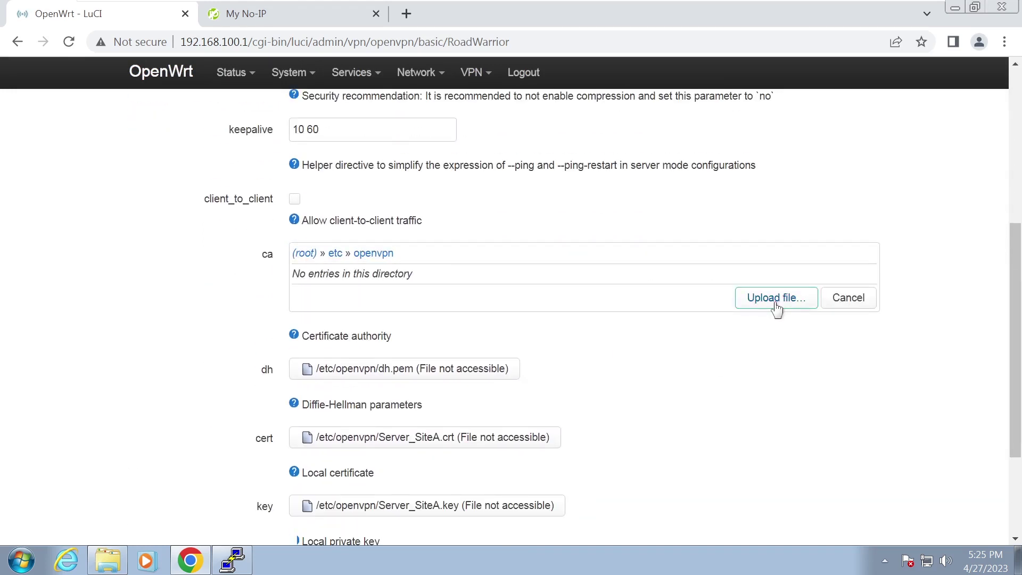
{"action": "left_click", "coordinate": [777, 297]}
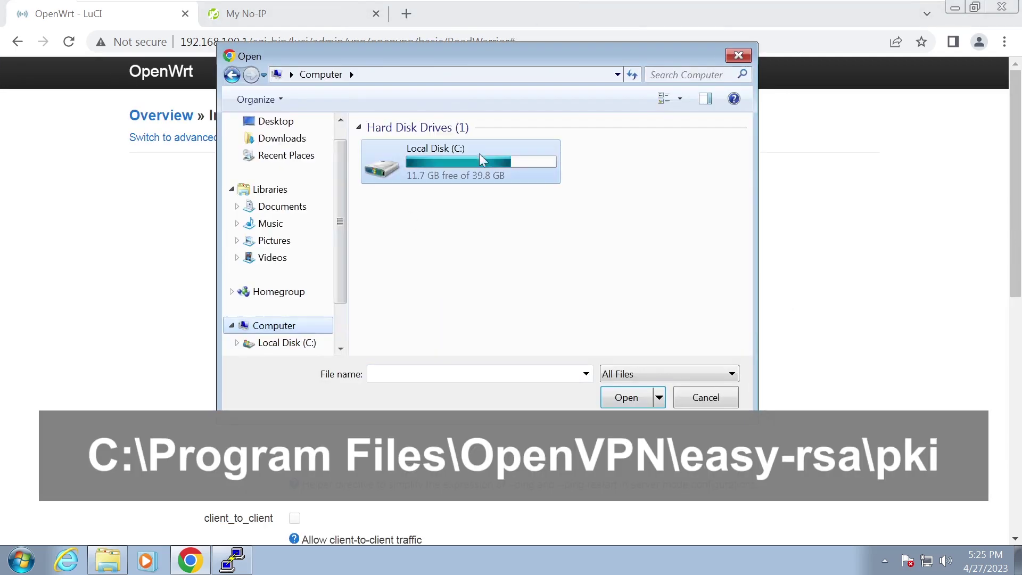
{"action": "double_click", "coordinate": [482, 155]}
{"action": "double_click", "coordinate": [504, 166]}
{"action": "double_click", "coordinate": [516, 266]}
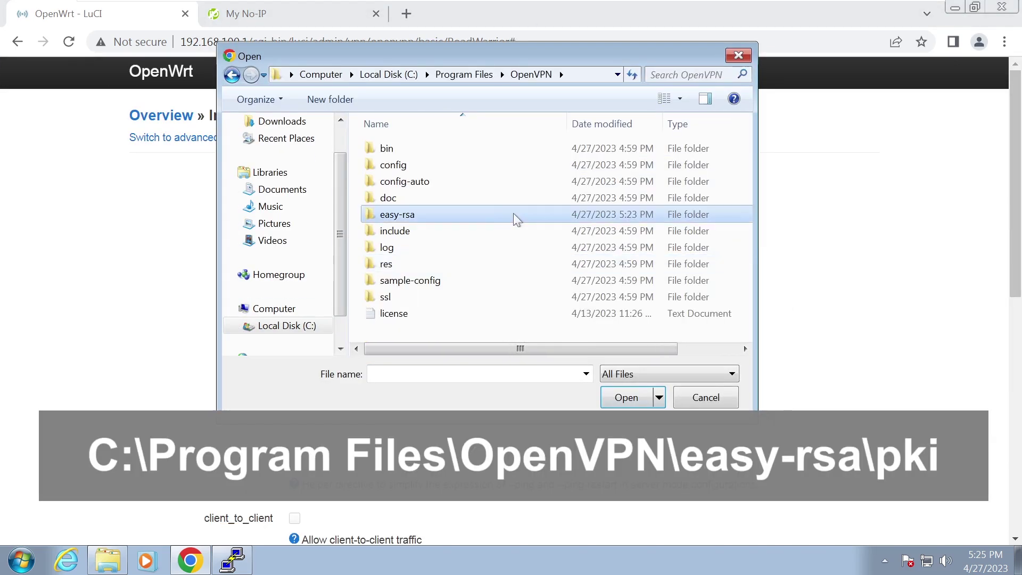
{"action": "double_click", "coordinate": [513, 215]}
{"action": "double_click", "coordinate": [511, 200]}
{"action": "left_click", "coordinate": [512, 249]}
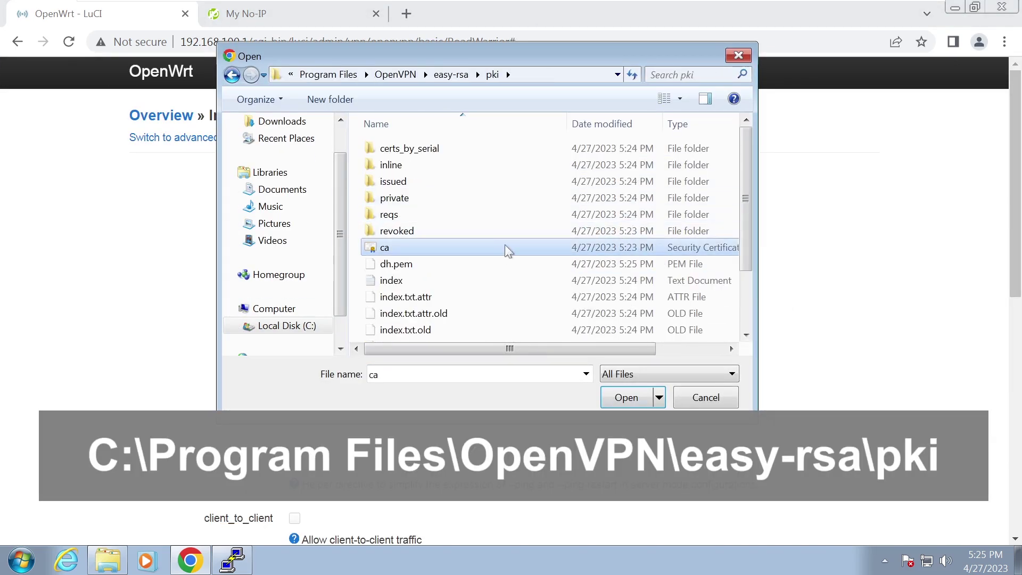
{"action": "double_click", "coordinate": [506, 247]}
{"action": "scroll", "coordinate": [745, 282], "scroll_direction": "up", "scroll_amount": 2}
{"action": "left_click", "coordinate": [827, 298]}
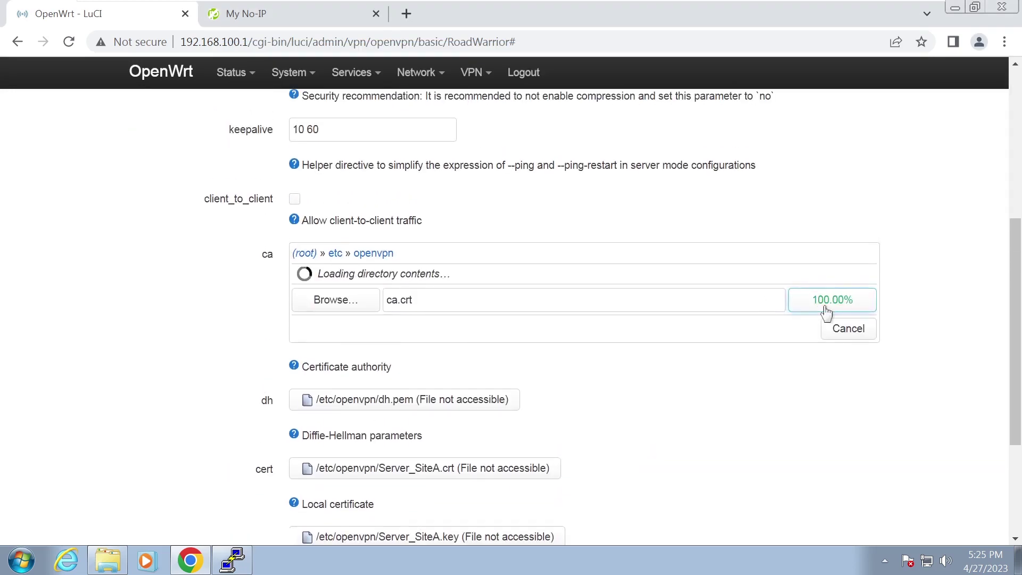
Upload dh.pem and the issued Server_SiteA certificate to the router
{"action": "left_click", "coordinate": [793, 312]}
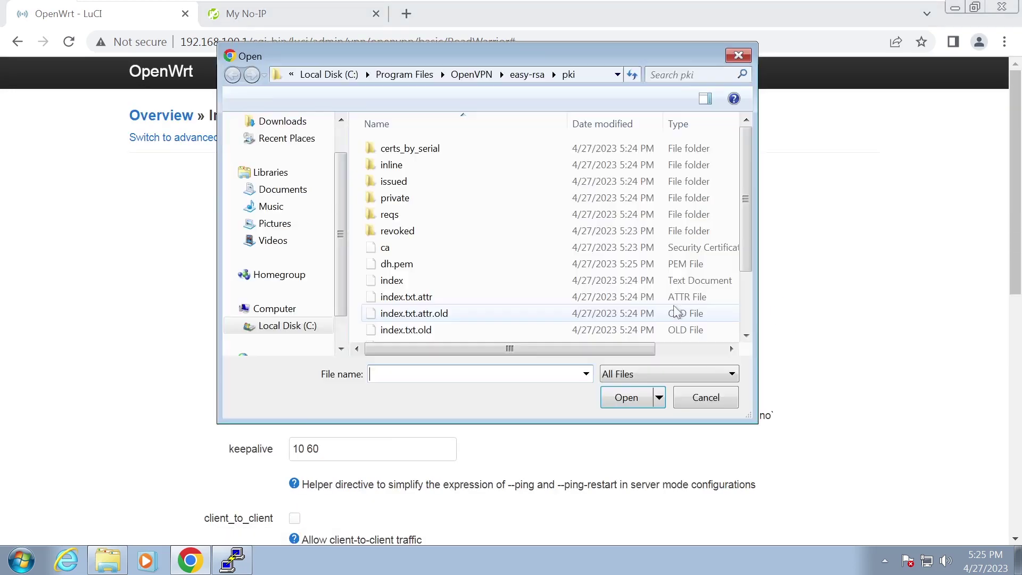
{"action": "double_click", "coordinate": [513, 266]}
{"action": "left_click", "coordinate": [805, 231]}
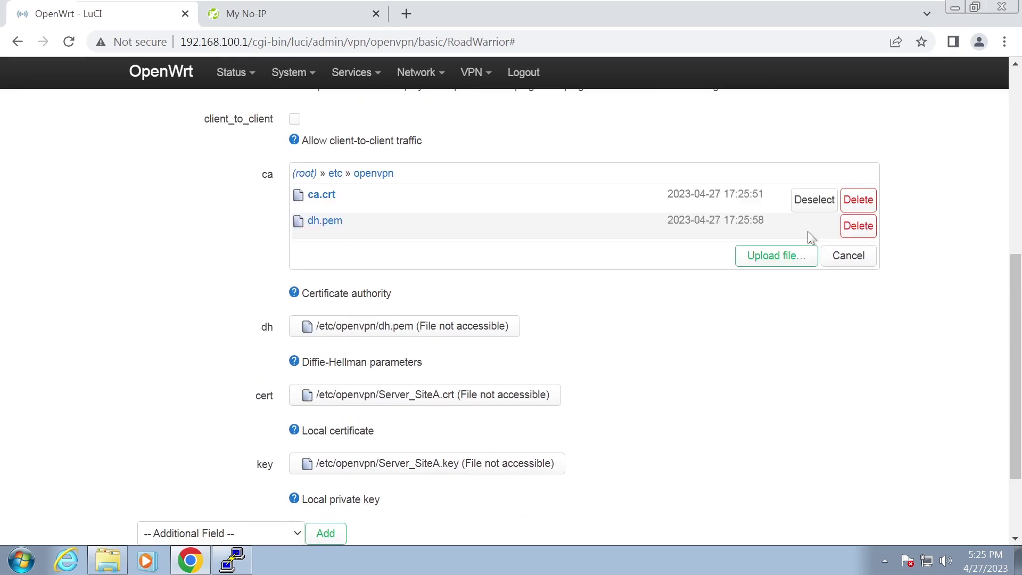
{"action": "left_click", "coordinate": [789, 259]}
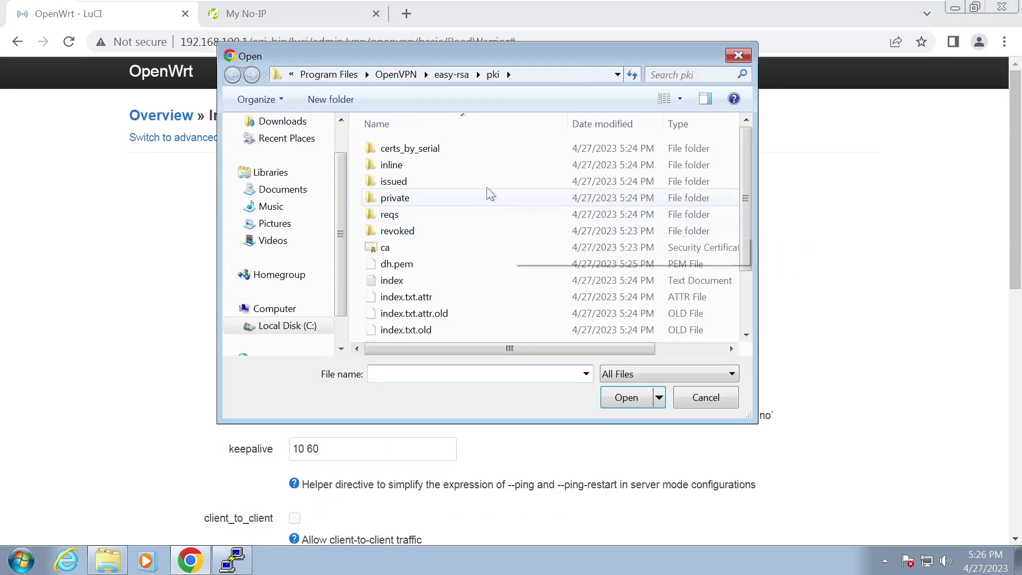
{"action": "double_click", "coordinate": [502, 191]}
{"action": "left_click", "coordinate": [482, 166]}
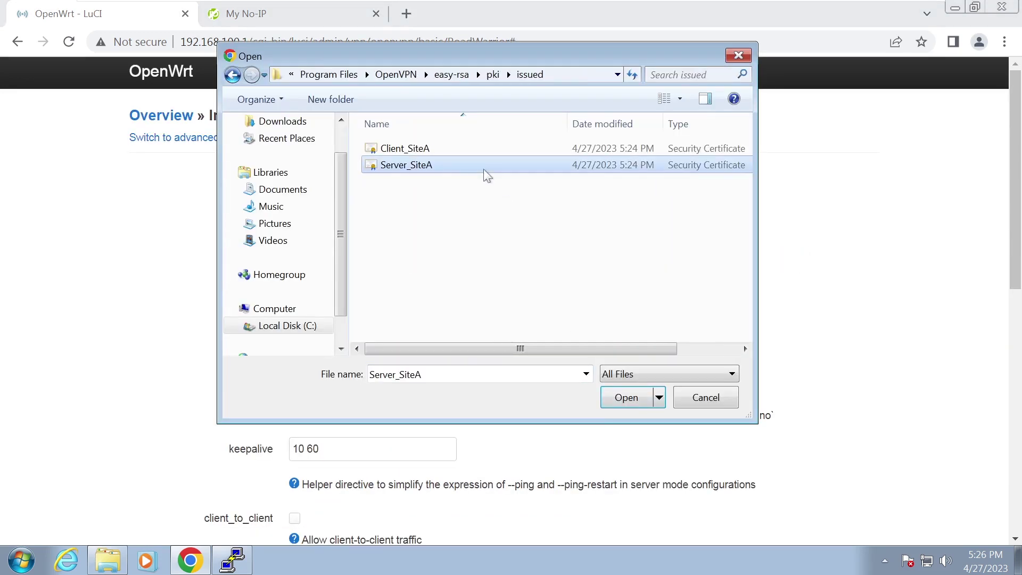
{"action": "double_click", "coordinate": [454, 166]}
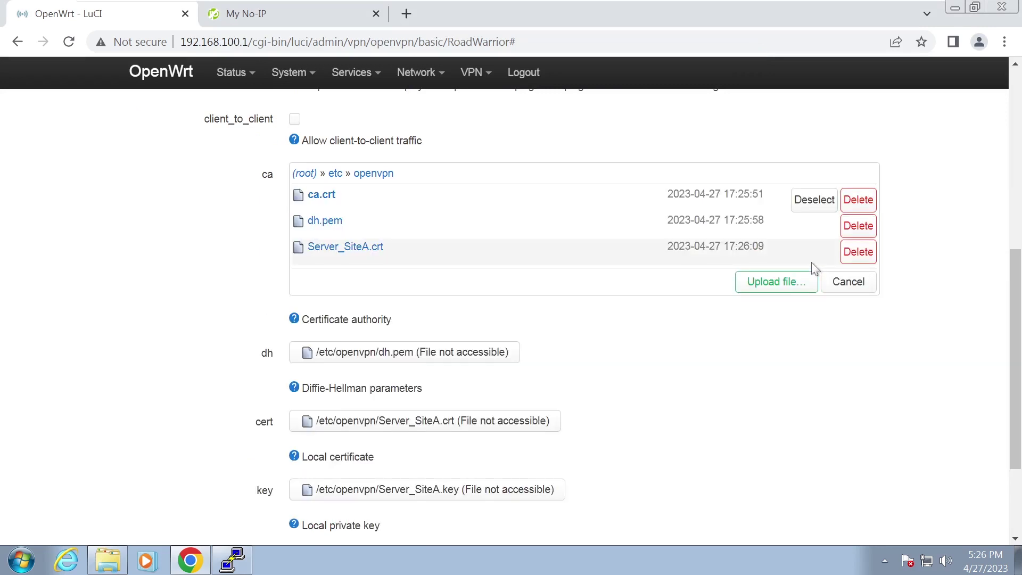
Upload Server_SiteA.key from the pki\private folder to the router
{"action": "left_click", "coordinate": [772, 280]}
{"action": "left_click", "coordinate": [491, 76]}
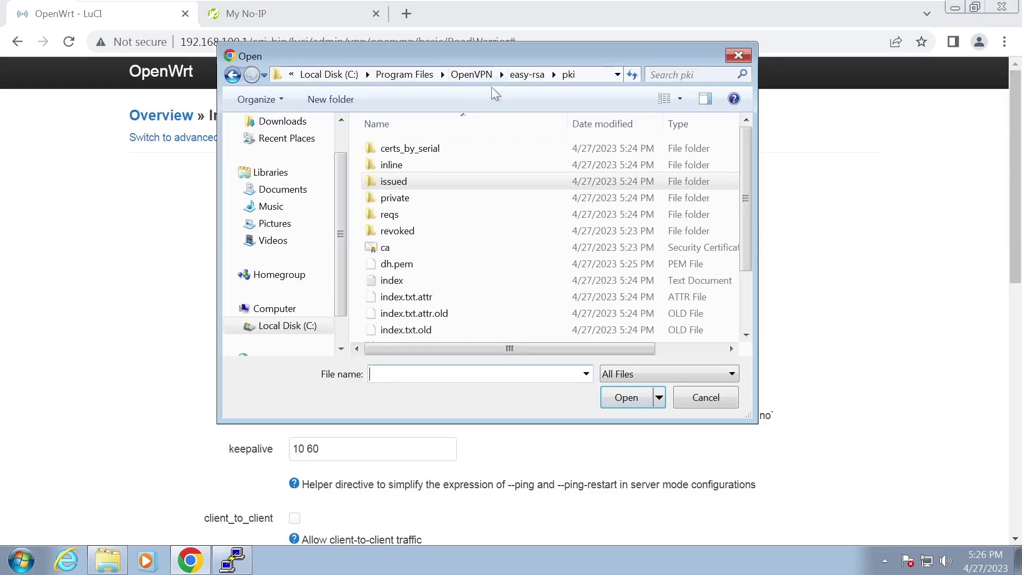
{"action": "double_click", "coordinate": [497, 194]}
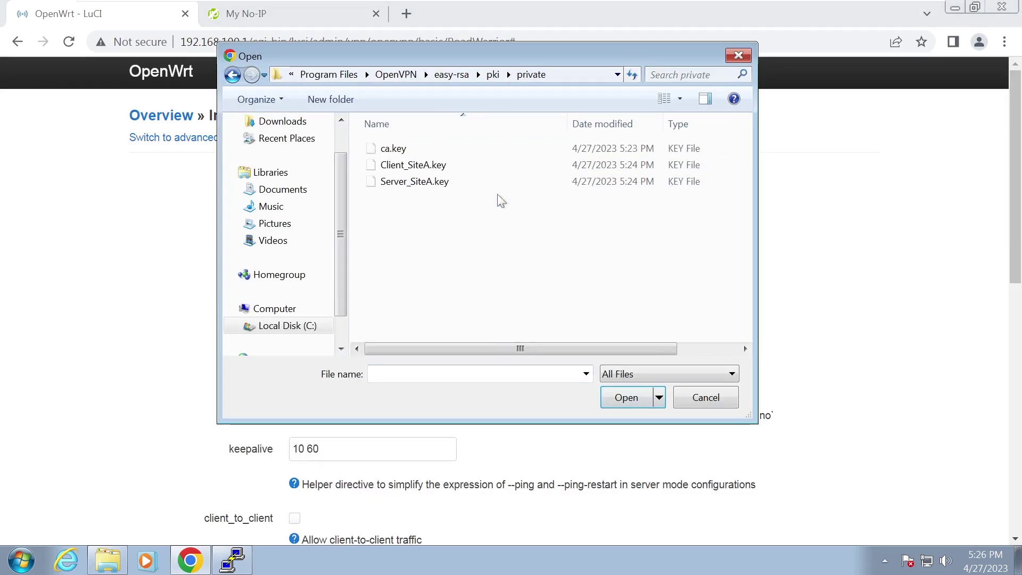
{"action": "left_click", "coordinate": [503, 183]}
{"action": "double_click", "coordinate": [503, 182]}
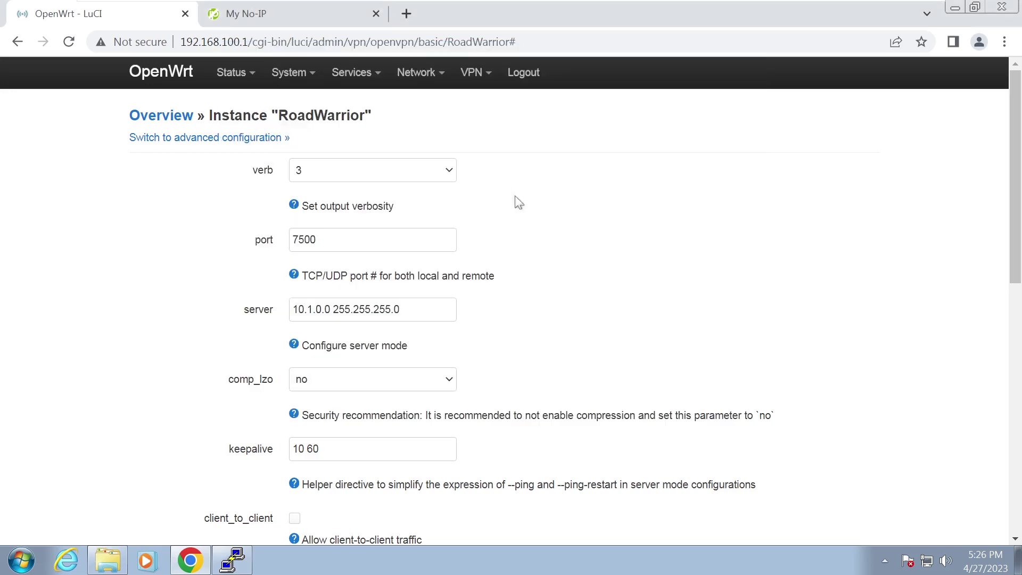
Set ca.crt as the certificate authority and dh.pem as the Diffie-Hellman file
{"action": "scroll", "coordinate": [798, 362], "scroll_direction": "down", "scroll_amount": 5}
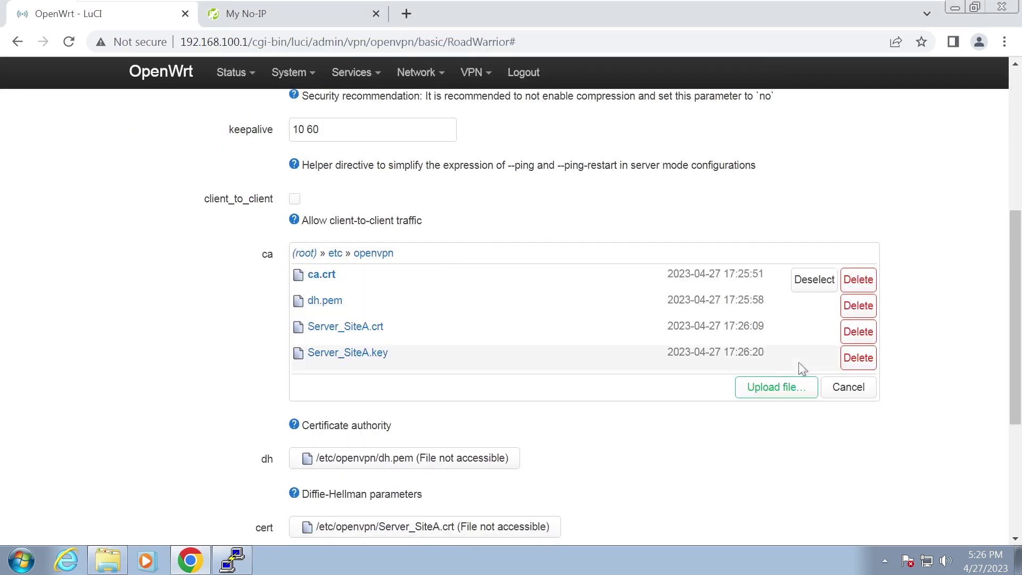
{"action": "left_click", "coordinate": [326, 277]}
{"action": "scroll", "coordinate": [520, 337], "scroll_direction": "down", "scroll_amount": 7}
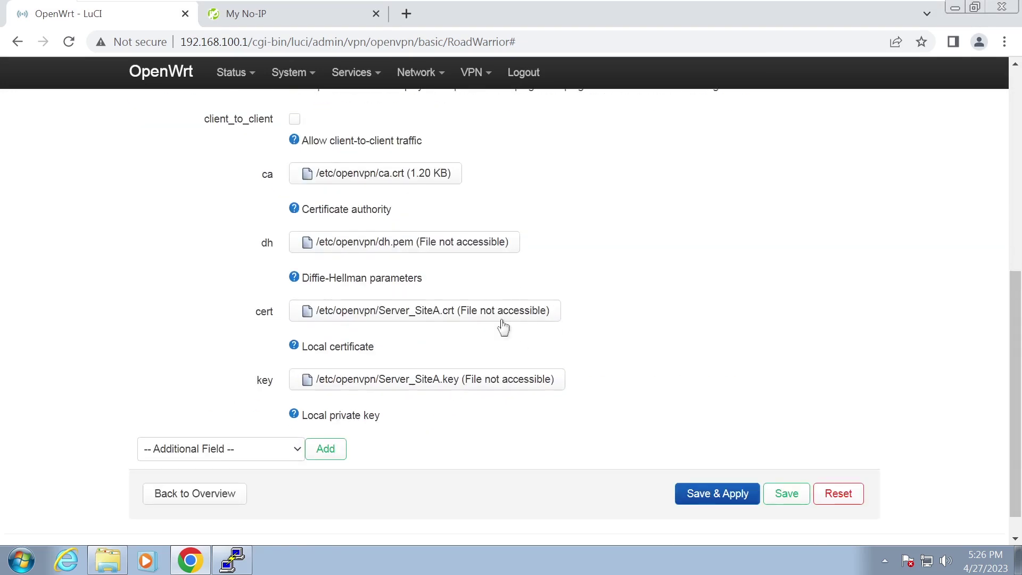
{"action": "left_click", "coordinate": [396, 246]}
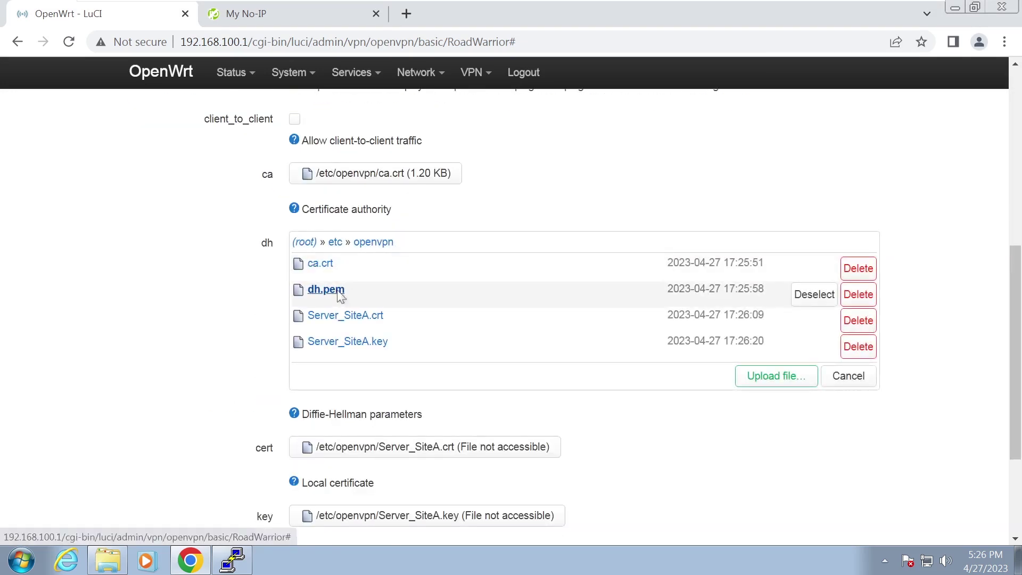
{"action": "left_click", "coordinate": [339, 291]}
{"action": "scroll", "coordinate": [448, 340], "scroll_direction": "down", "scroll_amount": 7}
{"action": "scroll", "coordinate": [448, 338], "scroll_direction": "down", "scroll_amount": 2}
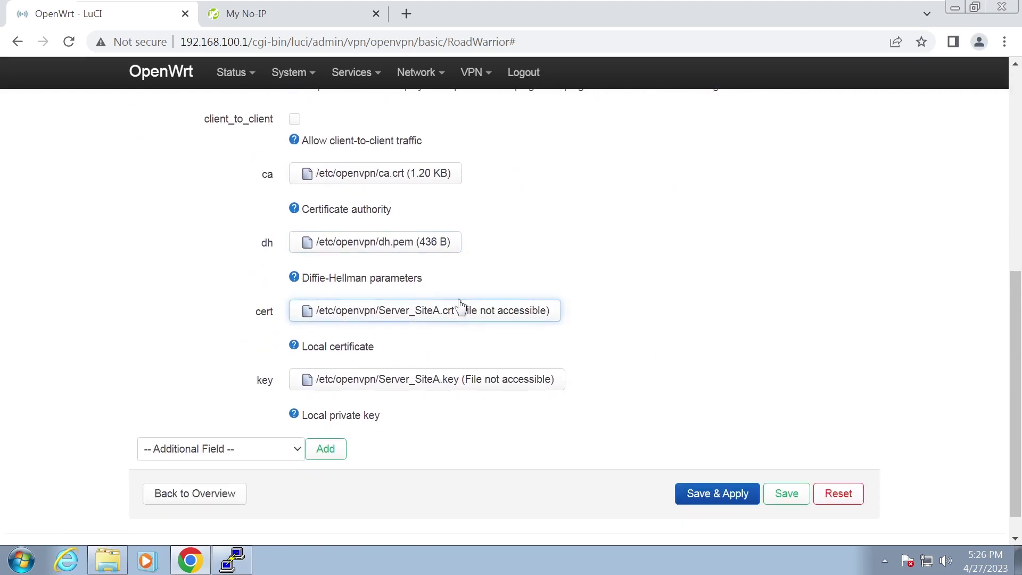
Set Server_SiteA.crt as the local certificate and Server_SiteA.key as the private key
{"action": "left_click", "coordinate": [454, 314]}
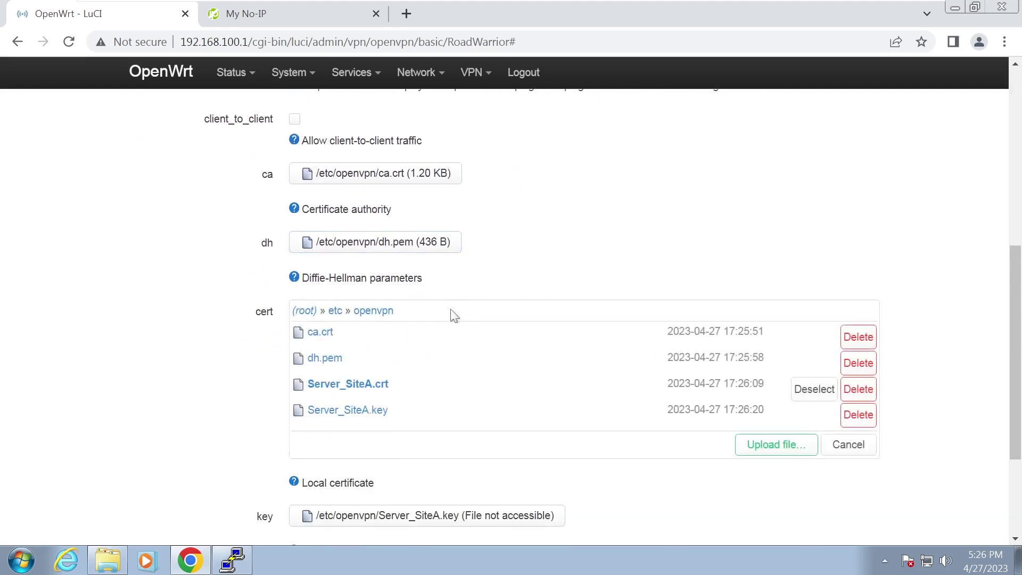
{"action": "left_click", "coordinate": [384, 391]}
{"action": "scroll", "coordinate": [534, 338], "scroll_direction": "down", "scroll_amount": 8}
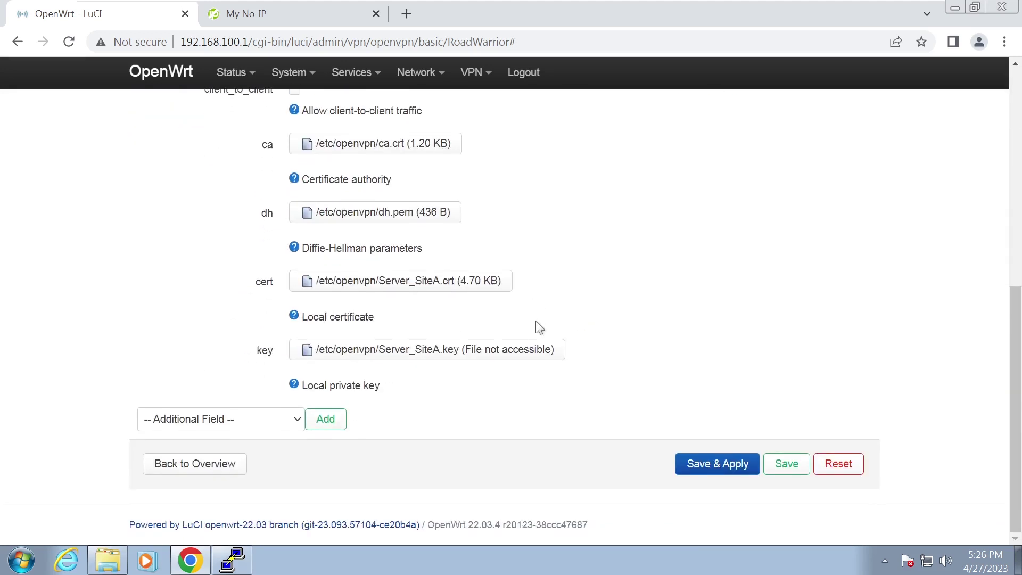
{"action": "left_click", "coordinate": [501, 351]}
{"action": "scroll", "coordinate": [479, 351], "scroll_direction": "down", "scroll_amount": 3}
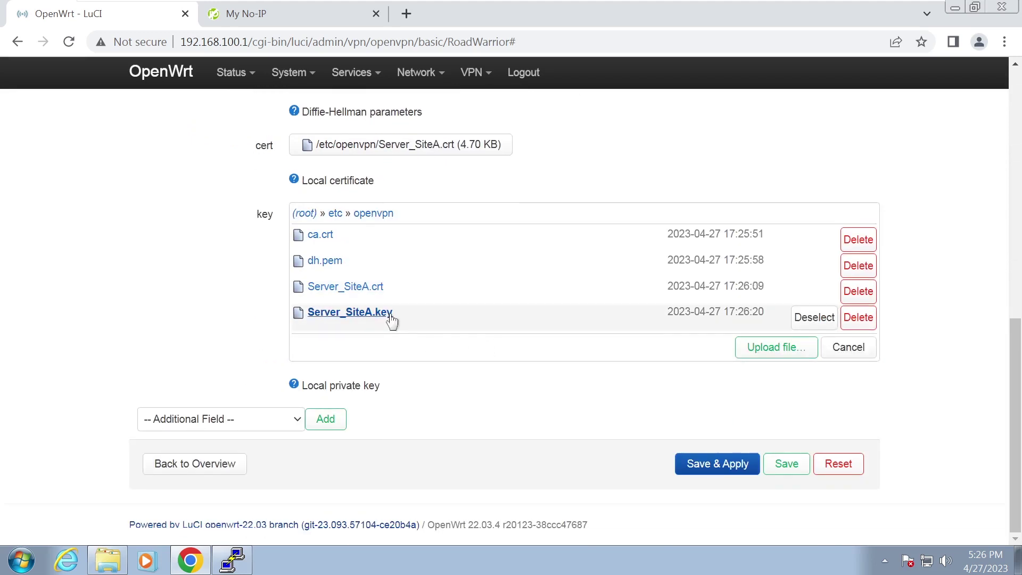
{"action": "left_click", "coordinate": [350, 312]}
Save and apply the RoadWarrior settings and return to the OpenVPN instances list
{"action": "scroll", "coordinate": [554, 319], "scroll_direction": "down", "scroll_amount": 10}
{"action": "left_click", "coordinate": [697, 463]}
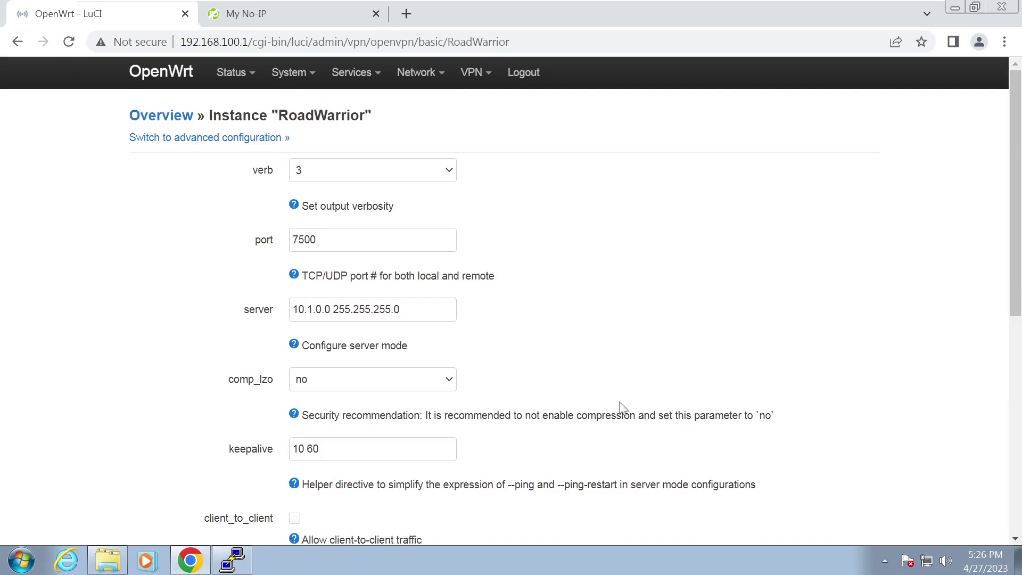
{"action": "mouse_move", "coordinate": [473, 74]}
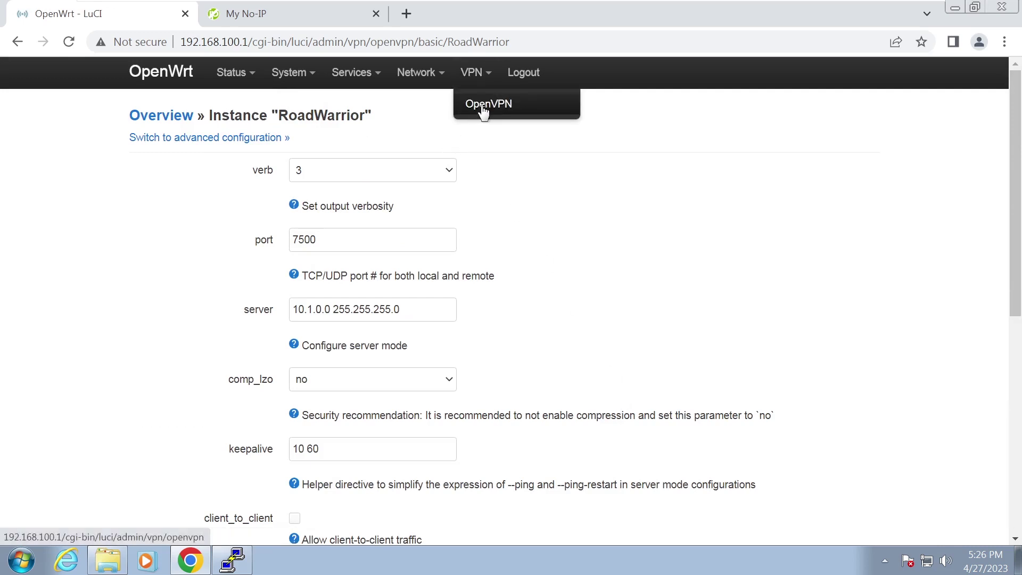
{"action": "left_click", "coordinate": [482, 108]}
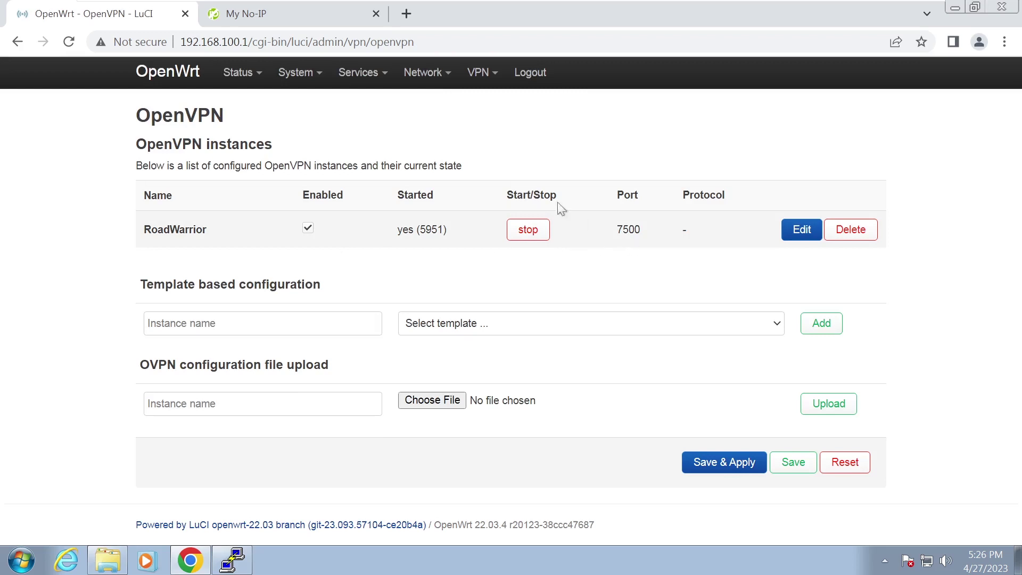
Tick tun_roadwarrior under the lan zone's covered devices, then save and apply
{"action": "mouse_move", "coordinate": [423, 72]}
{"action": "left_click", "coordinate": [426, 208]}
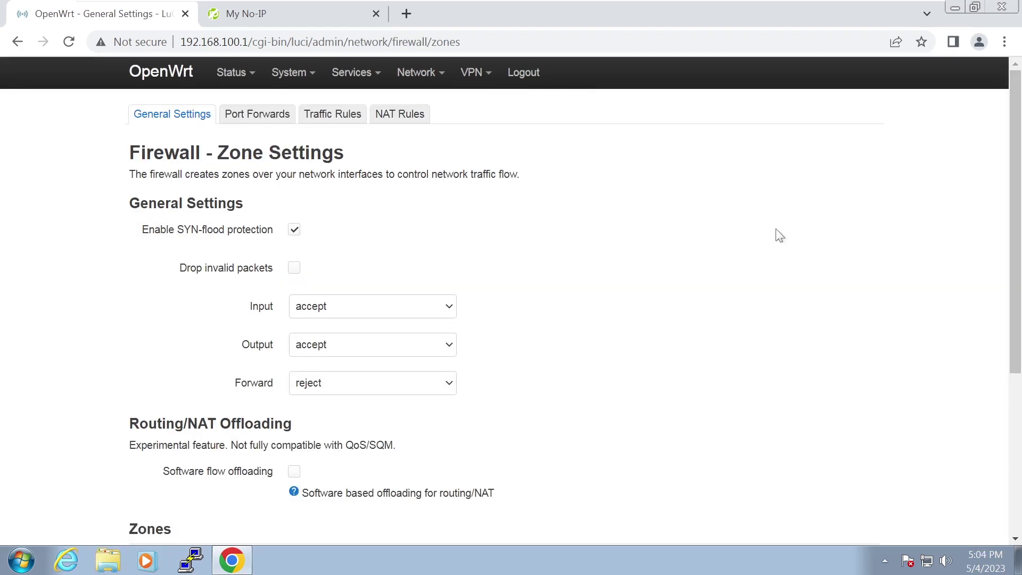
{"action": "scroll", "coordinate": [776, 233], "scroll_direction": "down", "scroll_amount": 5}
{"action": "left_click", "coordinate": [793, 336]}
{"action": "left_click", "coordinate": [286, 158]}
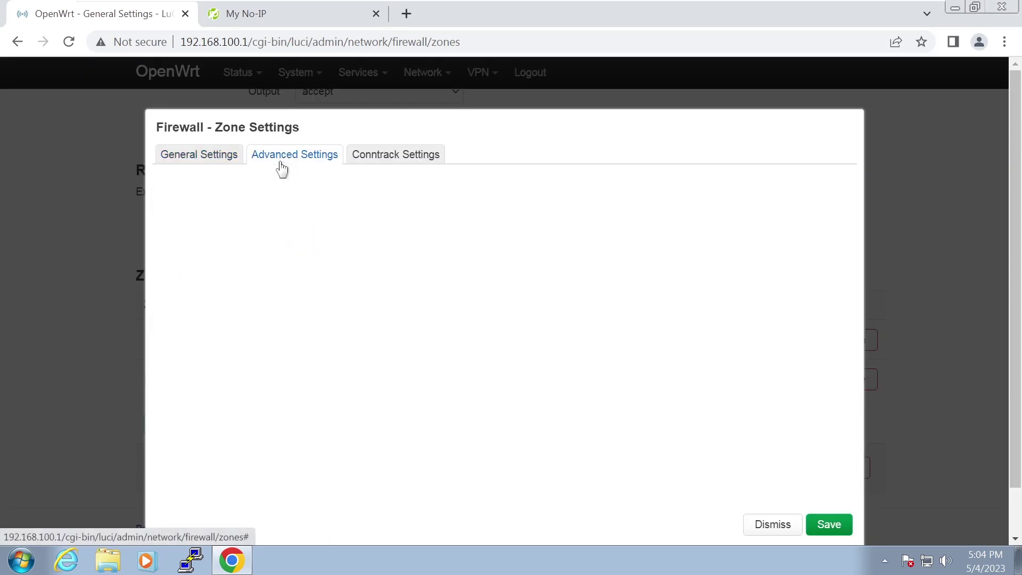
{"action": "left_click", "coordinate": [440, 246]}
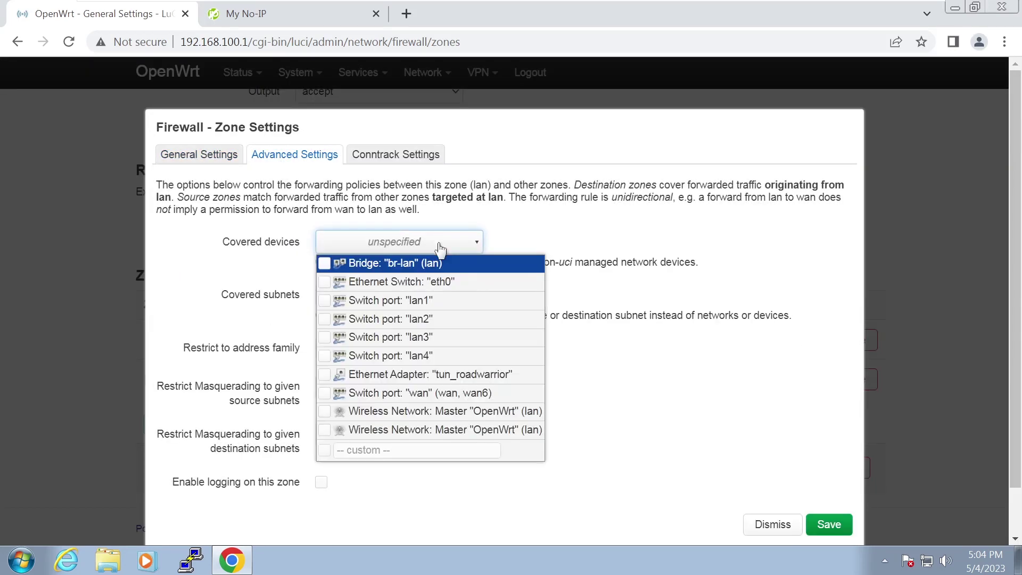
{"action": "left_click", "coordinate": [479, 375]}
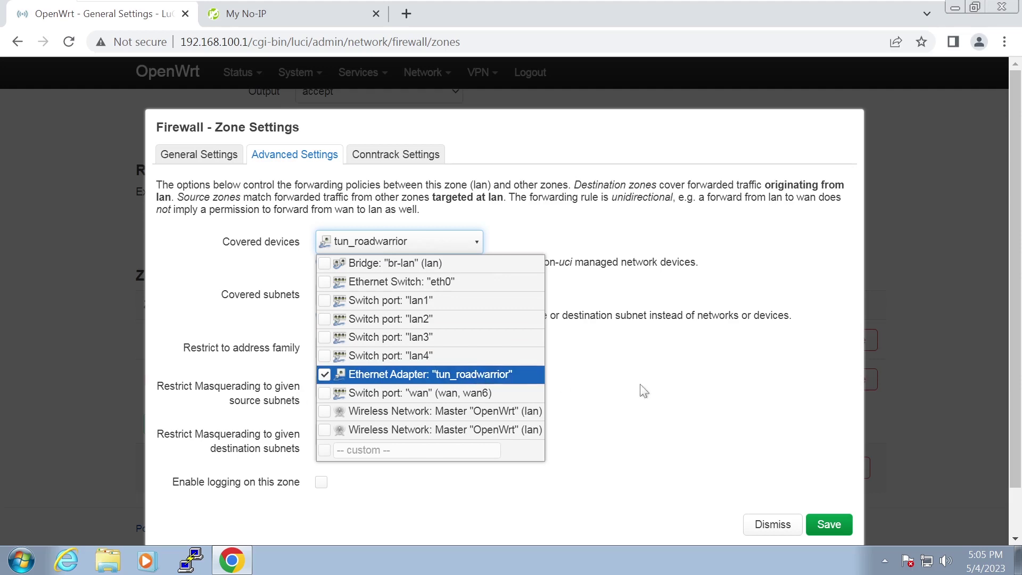
{"action": "left_click", "coordinate": [661, 394]}
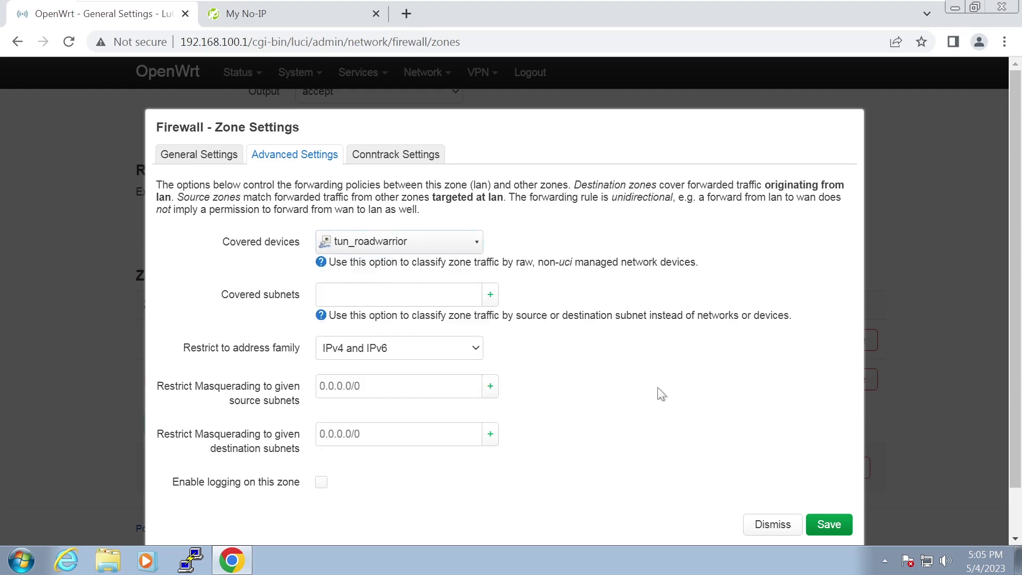
{"action": "left_click", "coordinate": [826, 527]}
{"action": "left_click", "coordinate": [690, 468]}
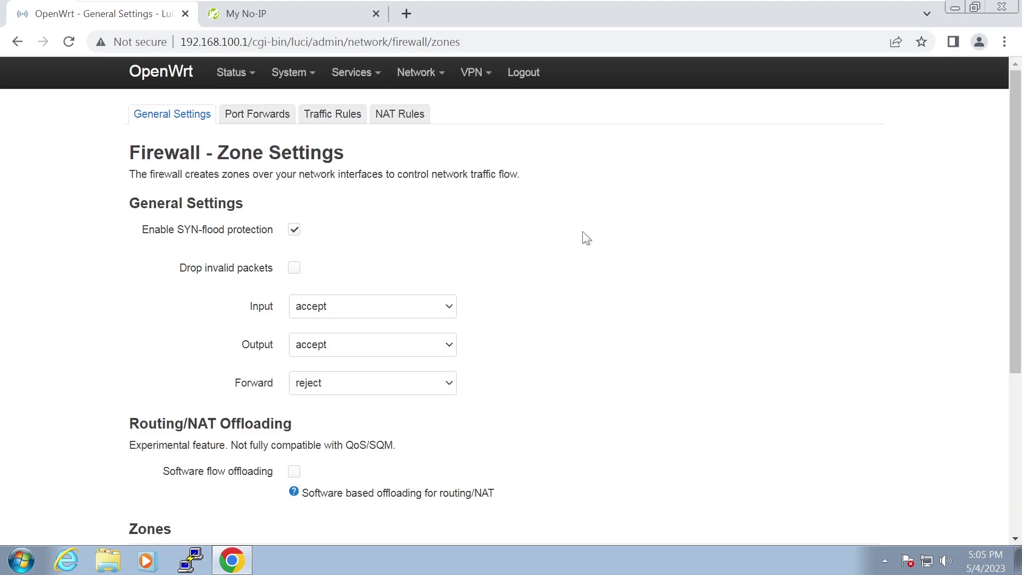
Add a new firewall traffic rule named 'OpenVPN'
{"action": "left_click", "coordinate": [327, 117]}
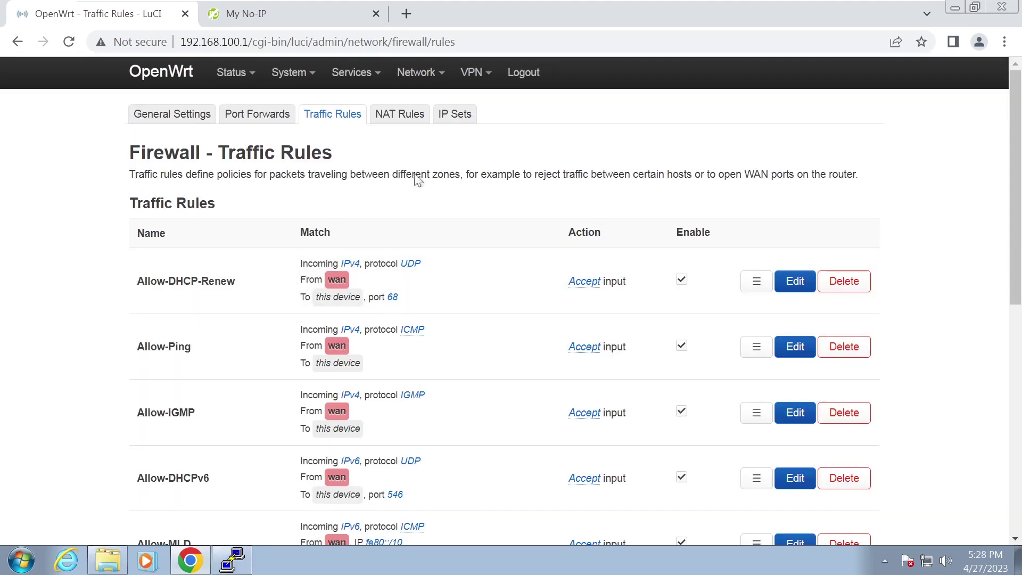
{"action": "scroll", "coordinate": [484, 205], "scroll_direction": "down", "scroll_amount": 9}
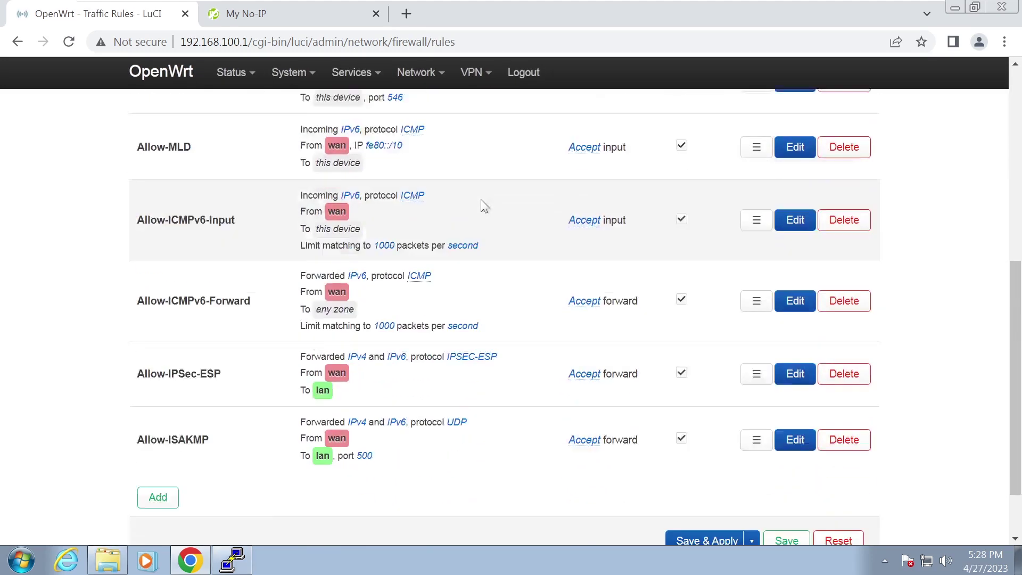
{"action": "left_click", "coordinate": [158, 420]}
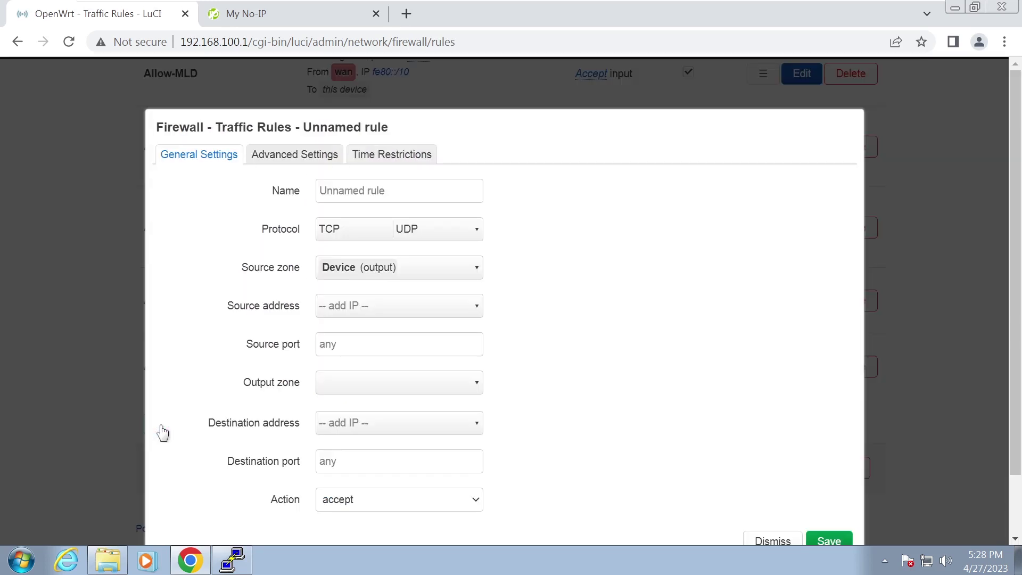
{"action": "left_click", "coordinate": [399, 190]}
{"action": "type", "text": "OpenVPN"}
Set the rule's source zone to wan, destination zone to Device (input), and destination port 7500-7505
{"action": "left_click", "coordinate": [422, 269]}
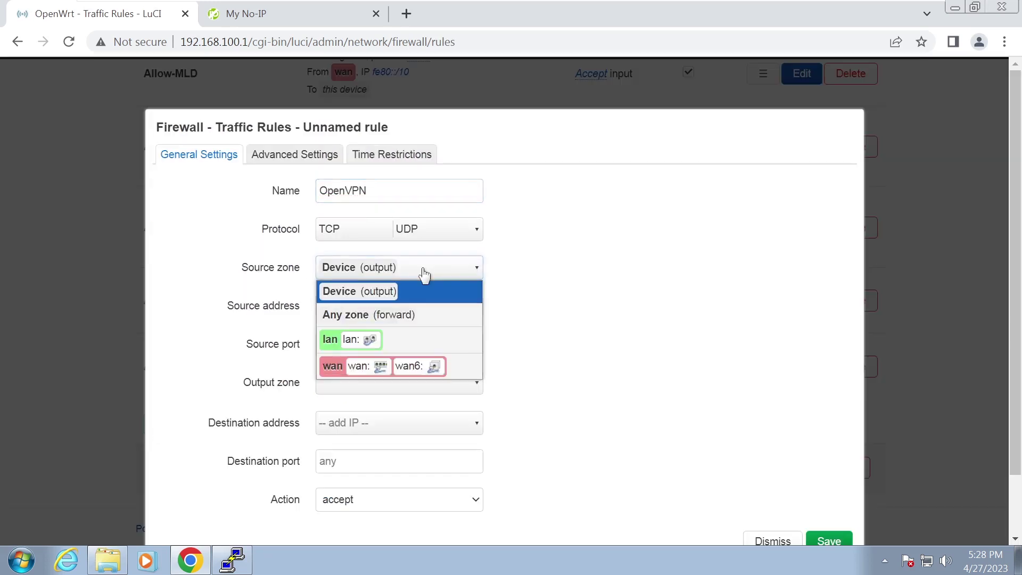
{"action": "left_click", "coordinate": [452, 365]}
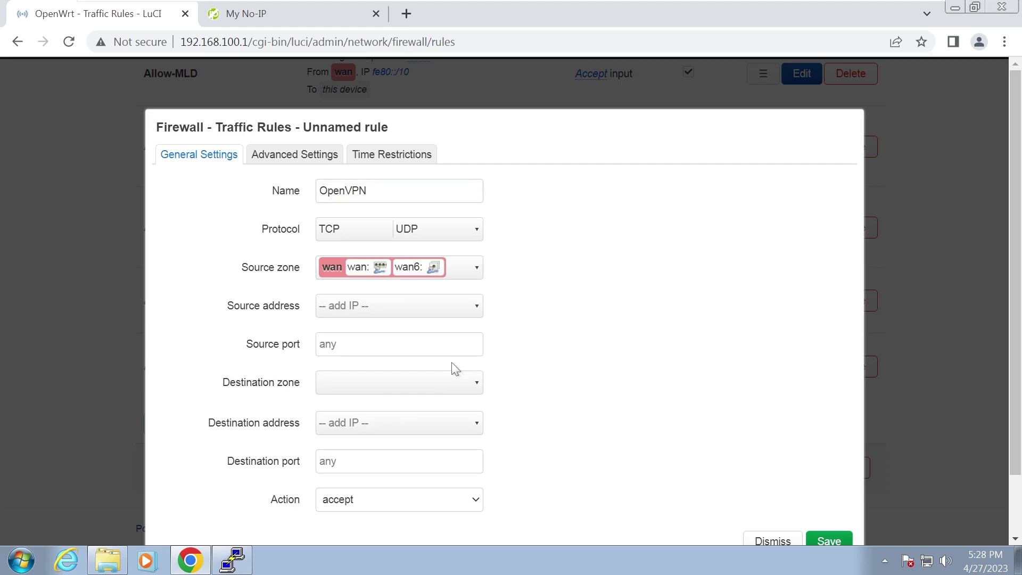
{"action": "left_click", "coordinate": [452, 379]}
{"action": "left_click", "coordinate": [440, 410]}
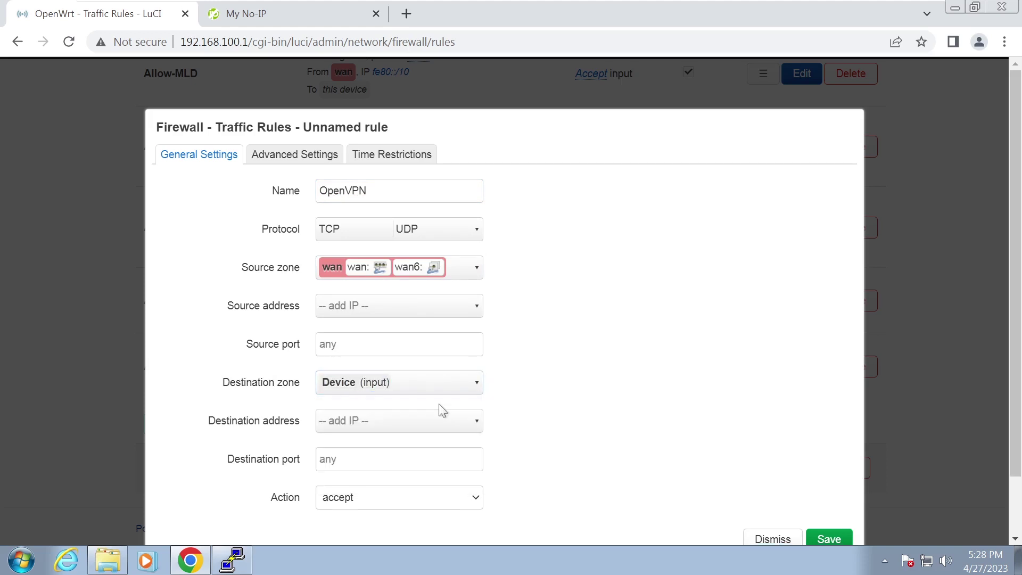
{"action": "left_click", "coordinate": [442, 459]}
{"action": "type", "text": "7500-7505"}
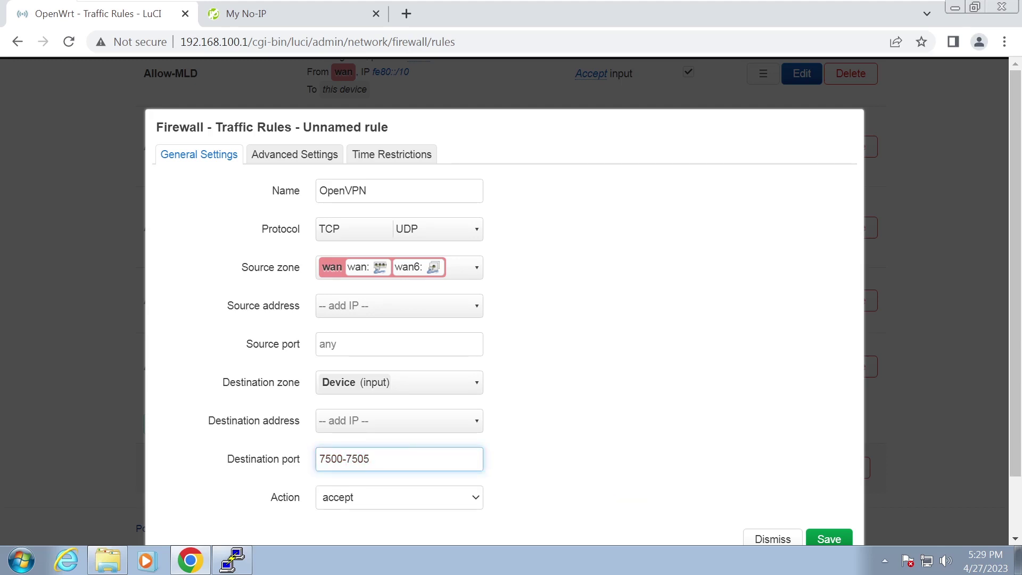
{"action": "left_click", "coordinate": [589, 465]}
Save the OpenVPN rule and apply the firewall changes
{"action": "scroll", "coordinate": [589, 466], "scroll_direction": "down", "scroll_amount": 2}
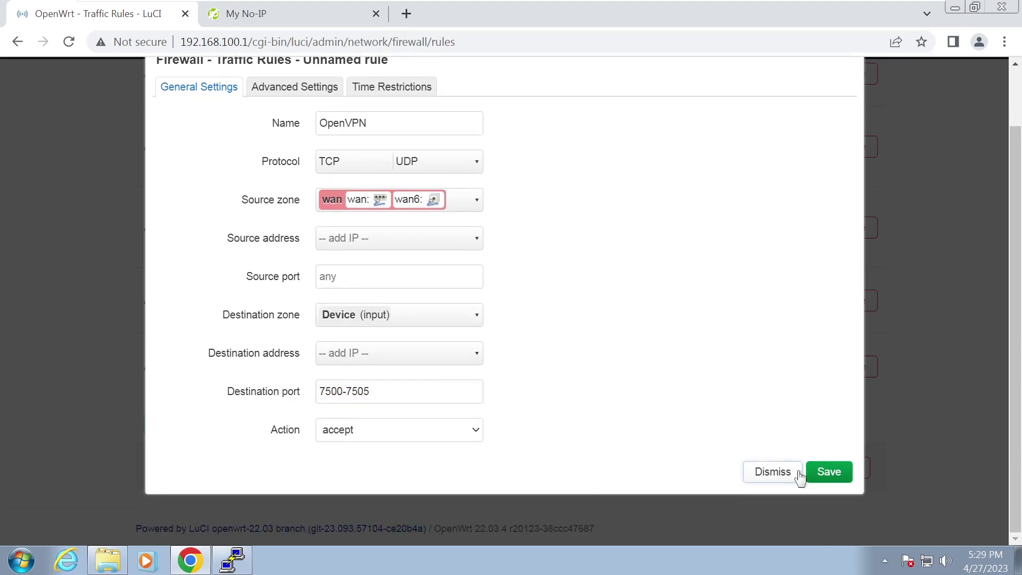
{"action": "left_click", "coordinate": [831, 477]}
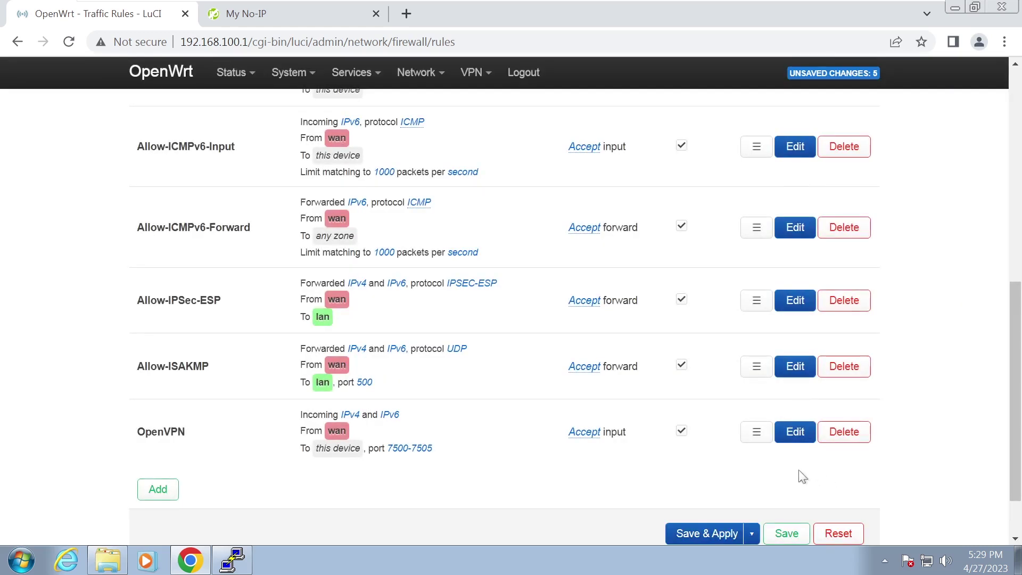
{"action": "left_click", "coordinate": [688, 469]}
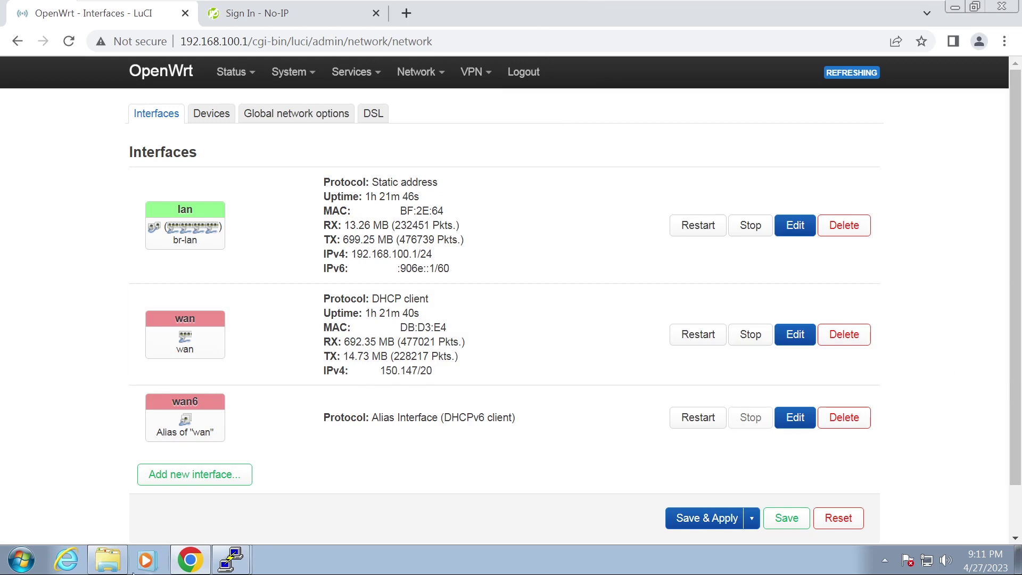
Open Documents in Explorer and uncheck 'Hide extensions for known file types' in Folder Options
{"action": "left_click", "coordinate": [109, 564]}
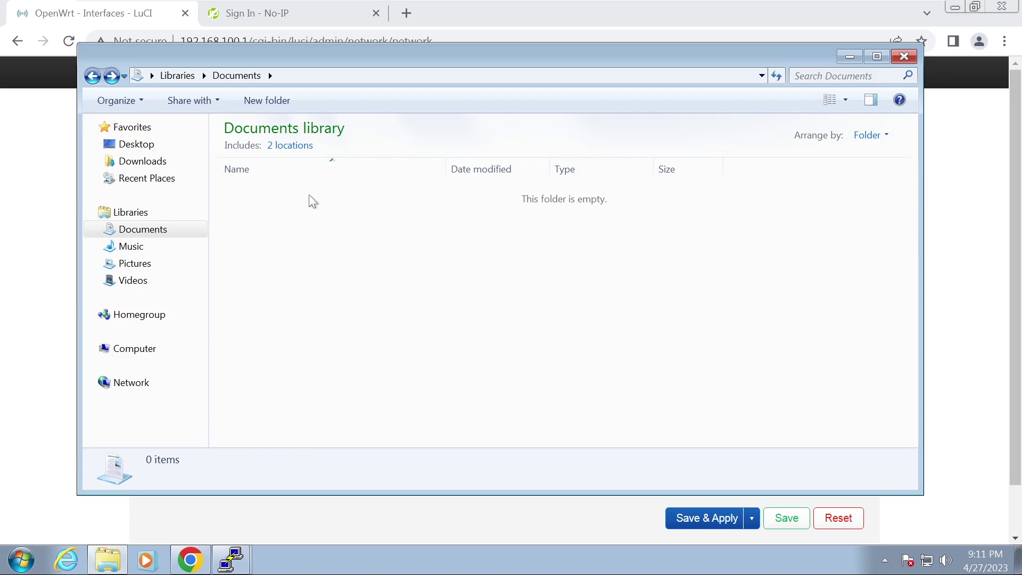
{"action": "key", "text": "alt"}
{"action": "left_click", "coordinate": [174, 97]}
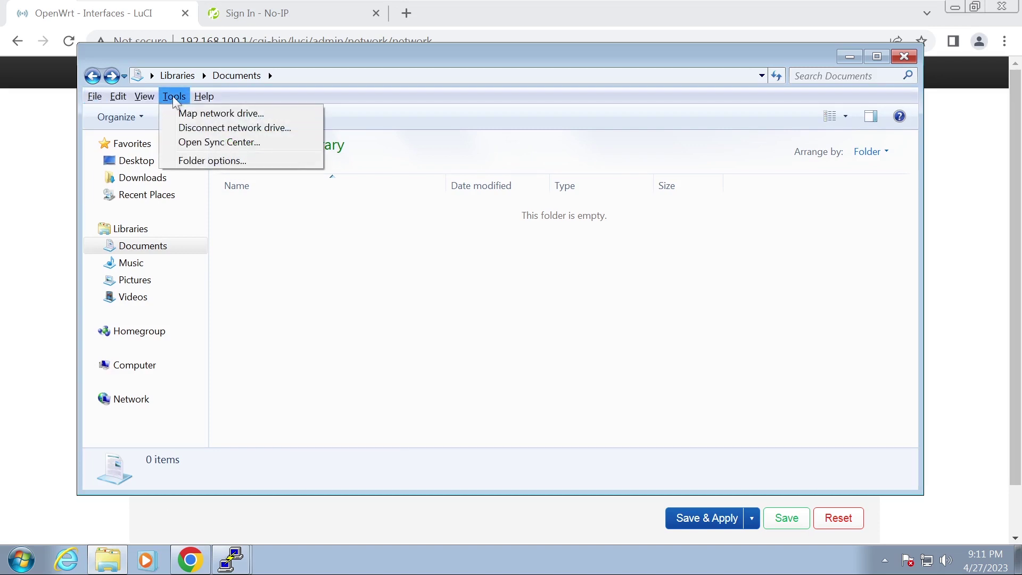
{"action": "left_click", "coordinate": [224, 161]}
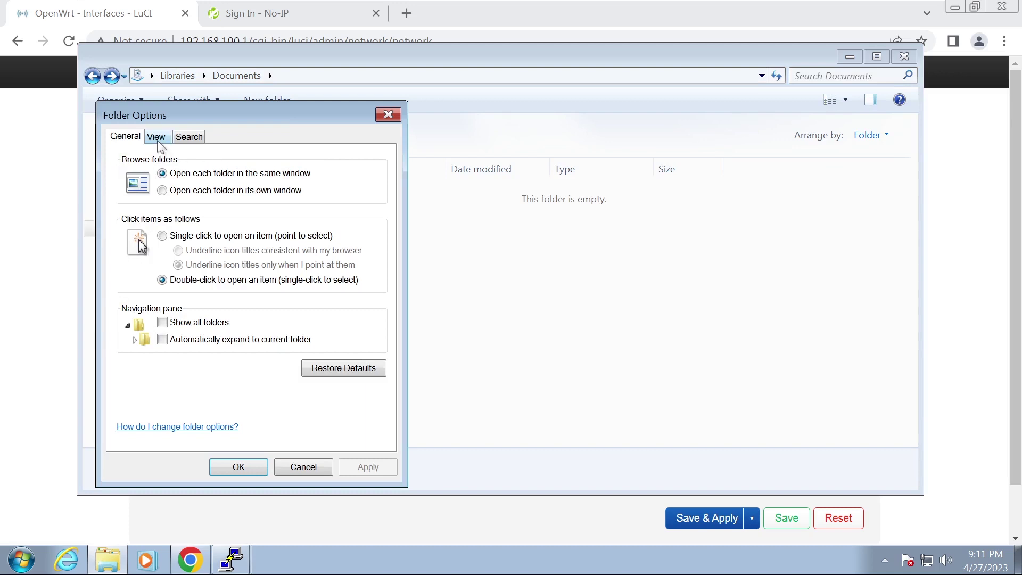
{"action": "left_click_drag", "start_coordinate": [168, 122], "coordinate": [312, 131]}
{"action": "left_click", "coordinate": [301, 132]}
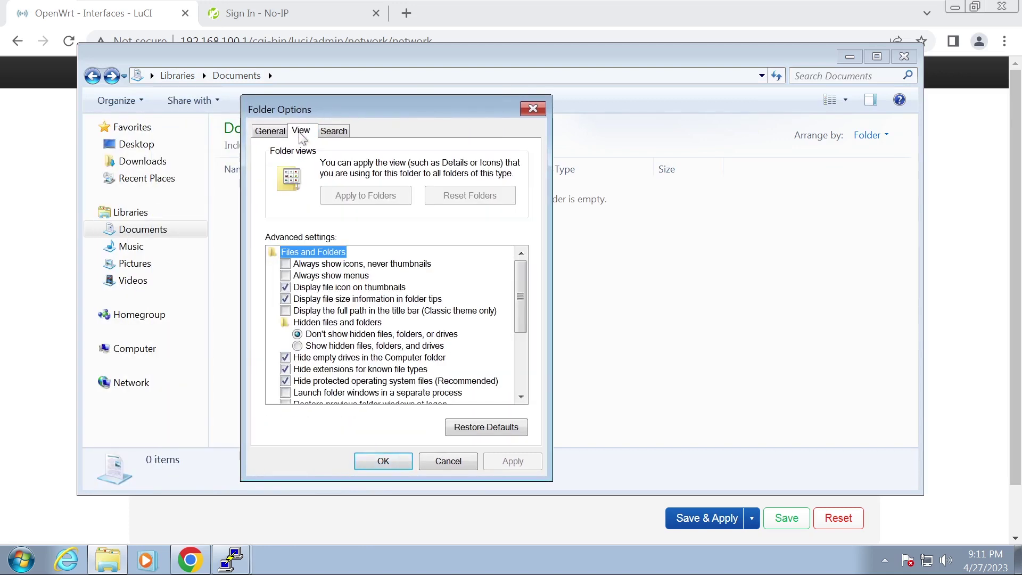
{"action": "left_click", "coordinate": [420, 370]}
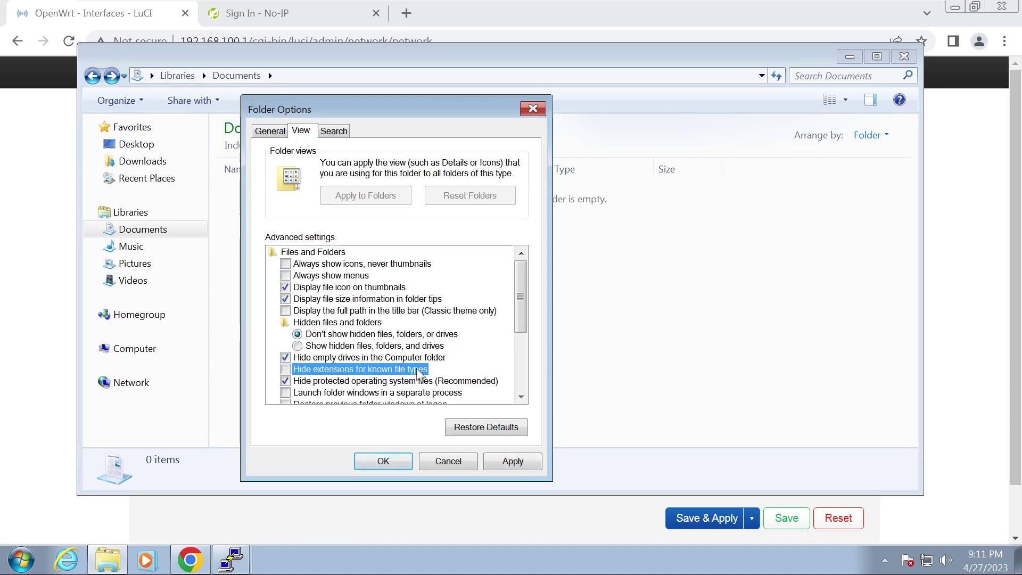
{"action": "left_click", "coordinate": [388, 461]}
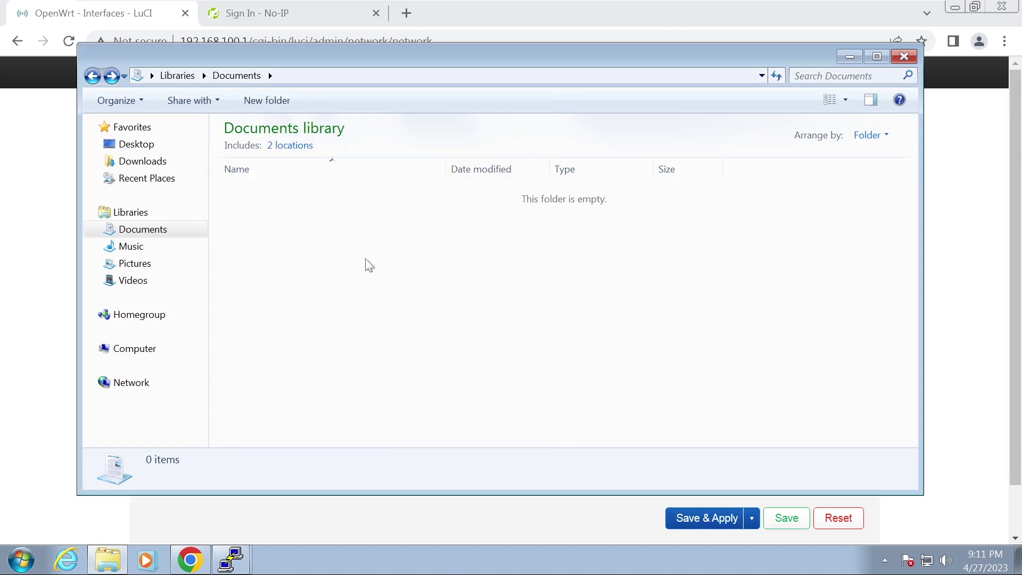
Create a new text document renamed to openvpn_client_config.ovpn and edit it with Notepad++
{"action": "right_click", "coordinate": [367, 259]}
{"action": "mouse_move", "coordinate": [454, 416]}
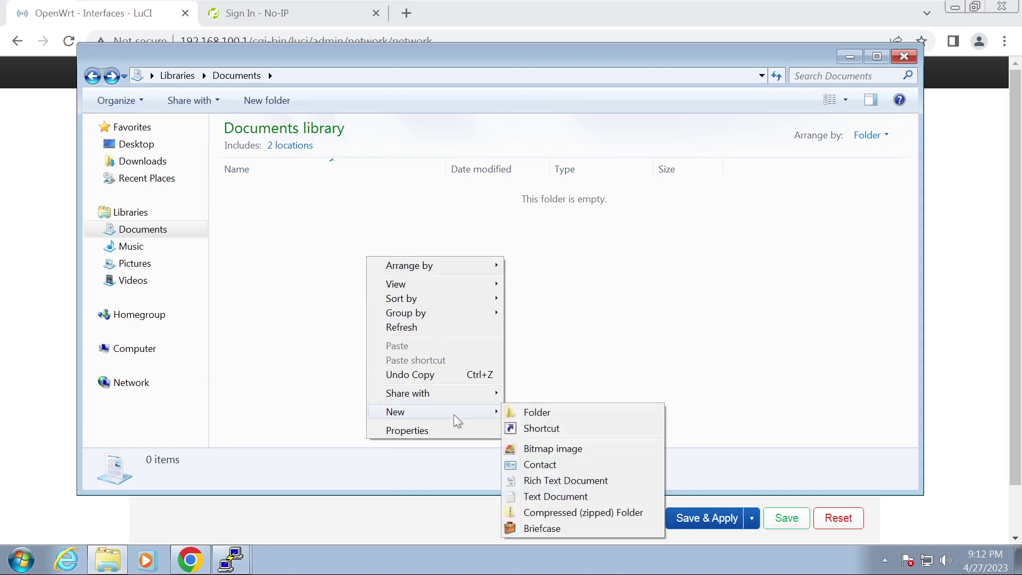
{"action": "left_click", "coordinate": [607, 497]}
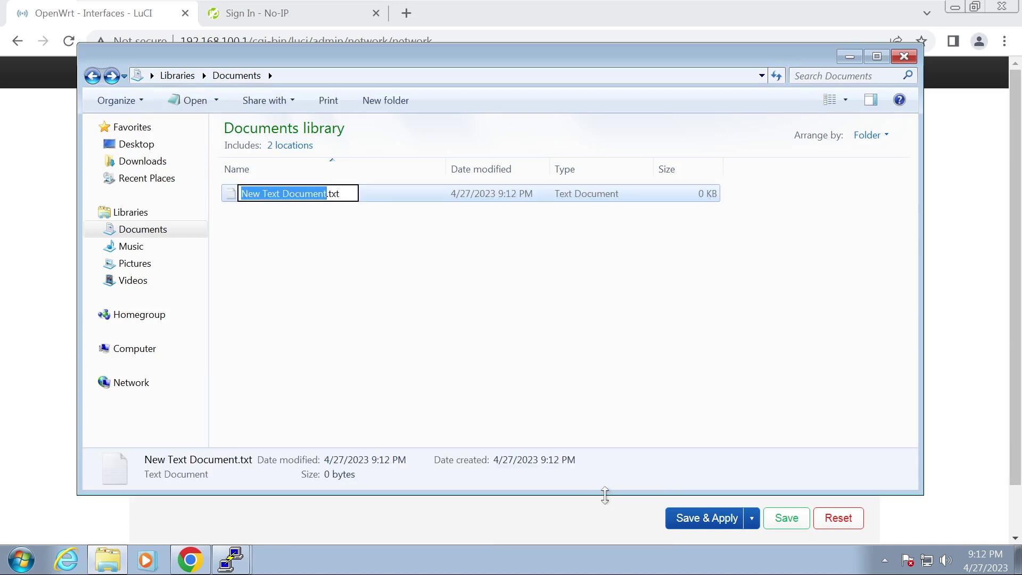
{"action": "type", "text": "openvpn_client_config"}
{"action": "key", "text": "BackSpace"}
{"action": "key", "text": "BackSpace"}
{"action": "type", "text": "ovpn"}
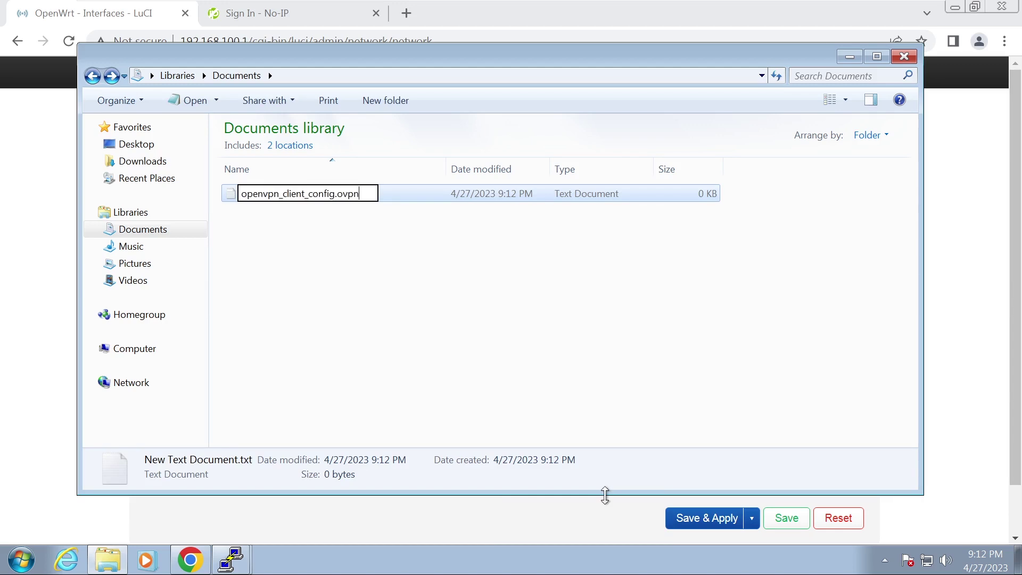
{"action": "key", "text": "Return"}
{"action": "key", "text": "Return"}
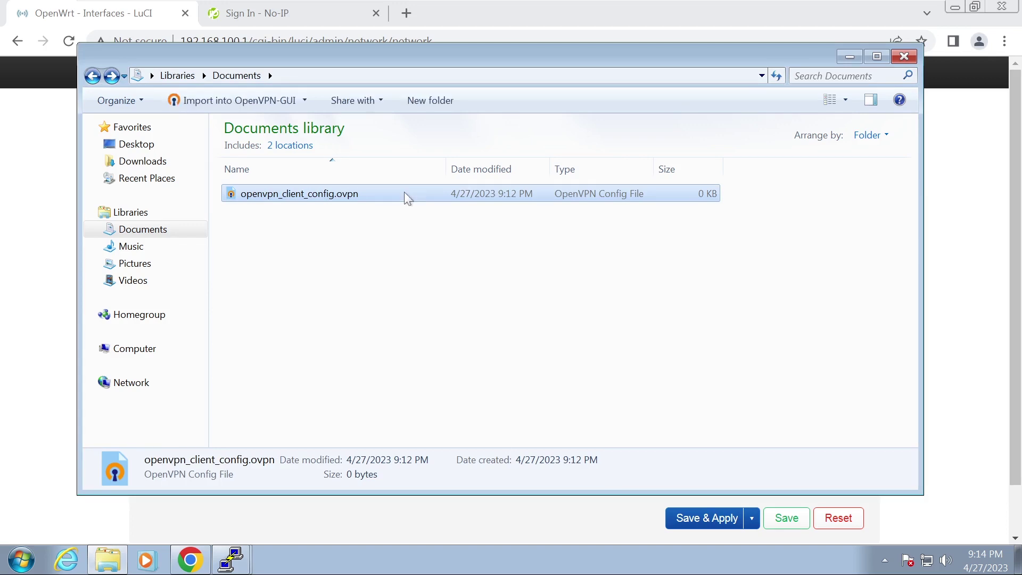
{"action": "right_click", "coordinate": [404, 193]}
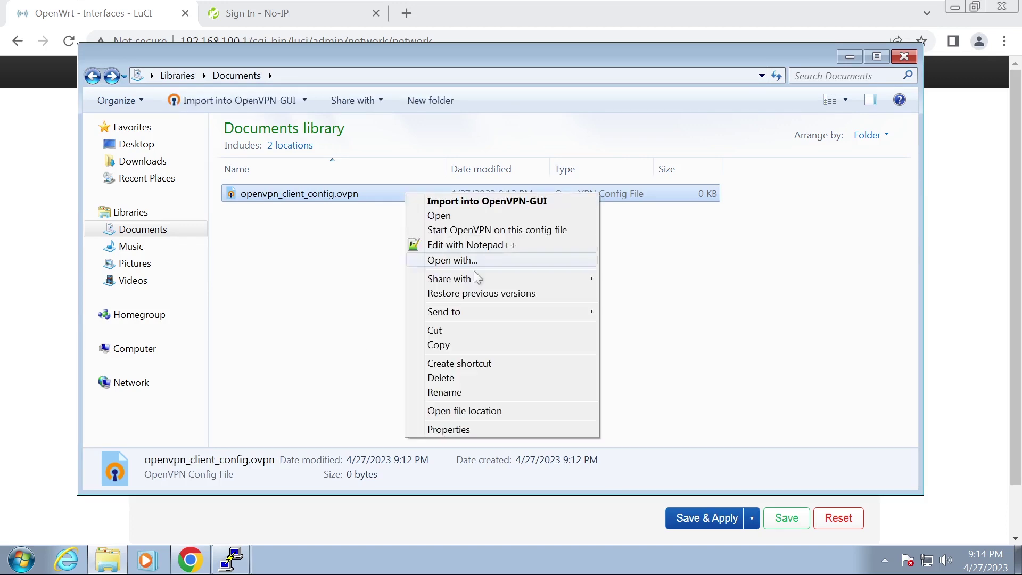
{"action": "left_click", "coordinate": [503, 245]}
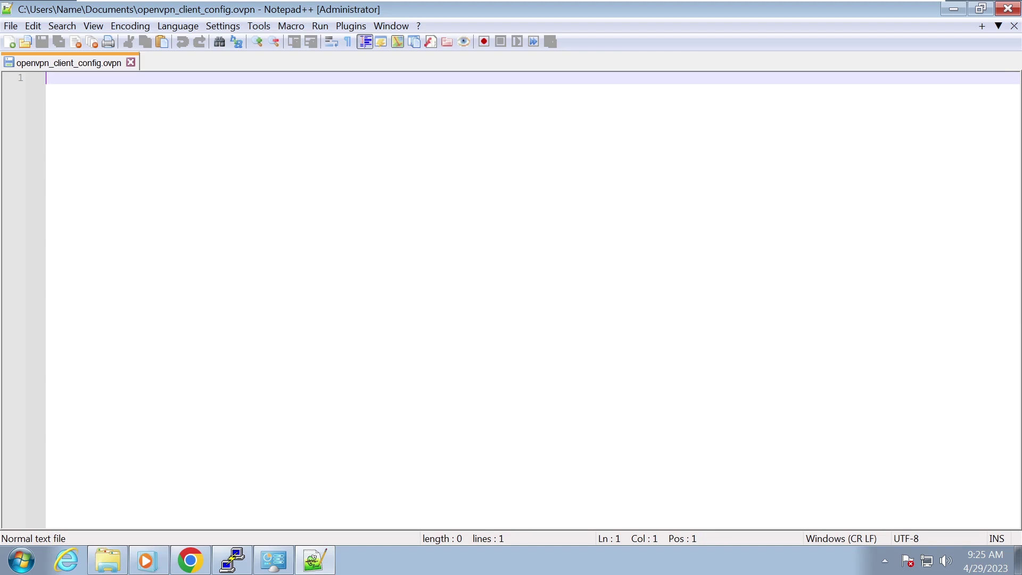
Paste the 33-line client config template and select the placeholder hostname on line 4
{"action": "type", "text": "client dev tun_roadwarrior proto tcp remote youripordns.ddns.net 7500 pull nobind persist-key persist-tun cipher AES-256-GCM verb 3 keepalive 10 120 reneg-sec 0 auth-nocache comp-lzo no connect-retry 5 60 remote-cert-tls server # Uncomment below to force Internet traffic over VPN, instead of just accessing devices. # redirect-gateway def1  <ca>  </ca>   <cert>  </cert>   <key>  </key>"}
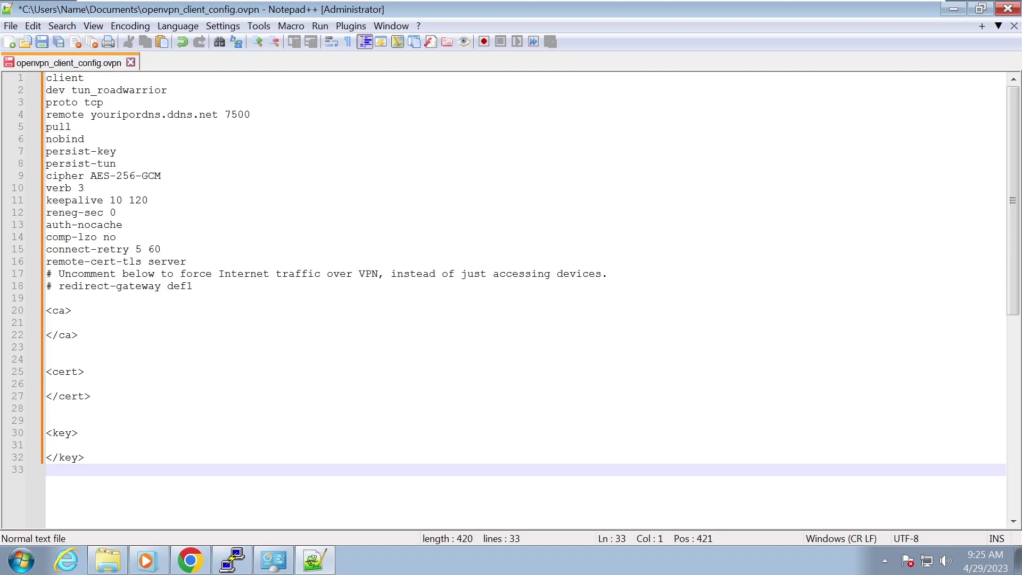
{"action": "left_click_drag", "start_coordinate": [91, 114], "coordinate": [155, 115]}
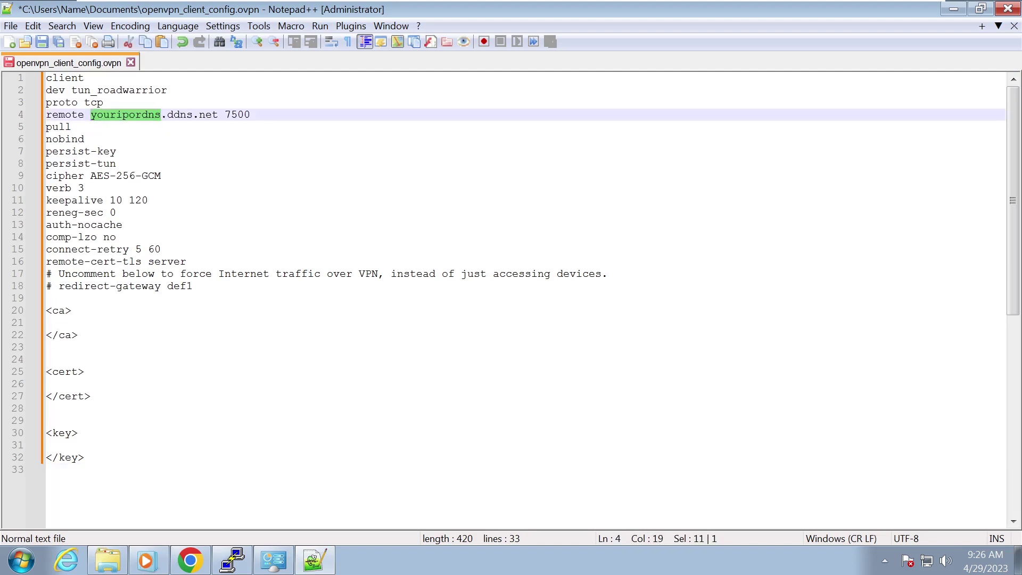
Copy openvpntest1.ddns.net from No-IP and paste it over the placeholder hostname on line 4
{"action": "left_click", "coordinate": [190, 559]}
{"action": "left_click_drag", "start_coordinate": [360, 296], "coordinate": [237, 302]}
{"action": "right_click", "coordinate": [248, 298]}
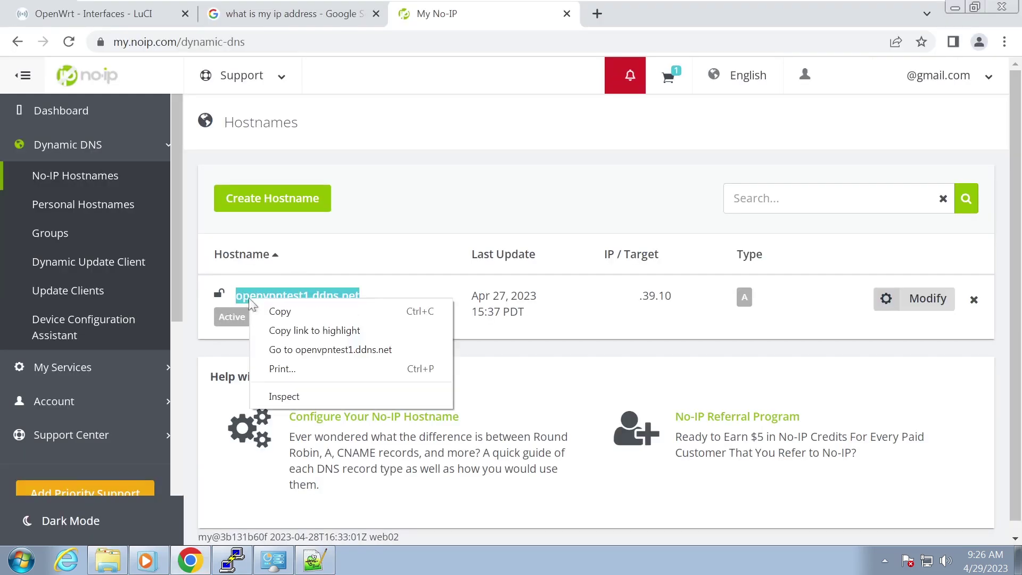
{"action": "left_click", "coordinate": [320, 314]}
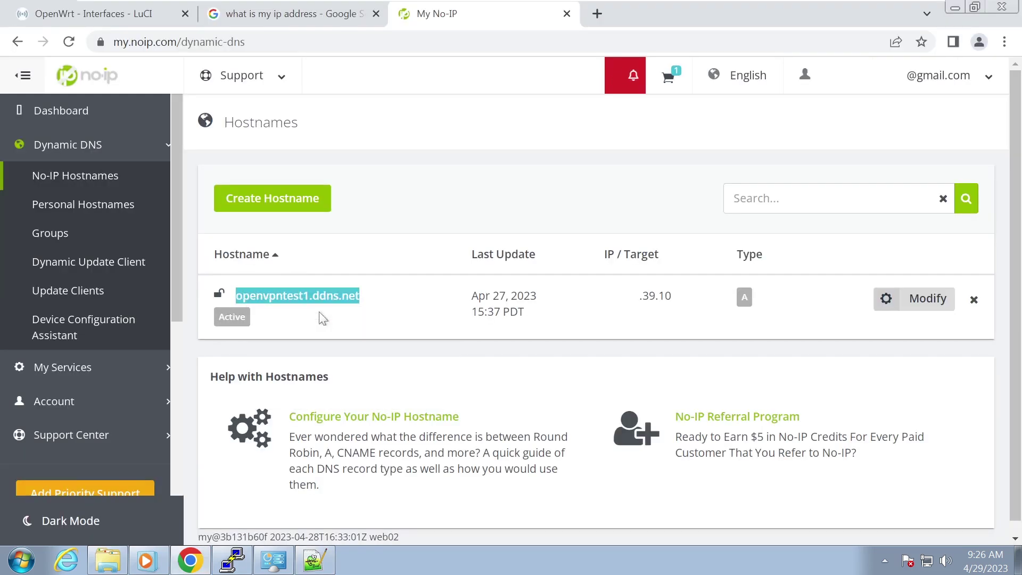
{"action": "left_click", "coordinate": [315, 560]}
{"action": "key", "text": "ctrl+v"}
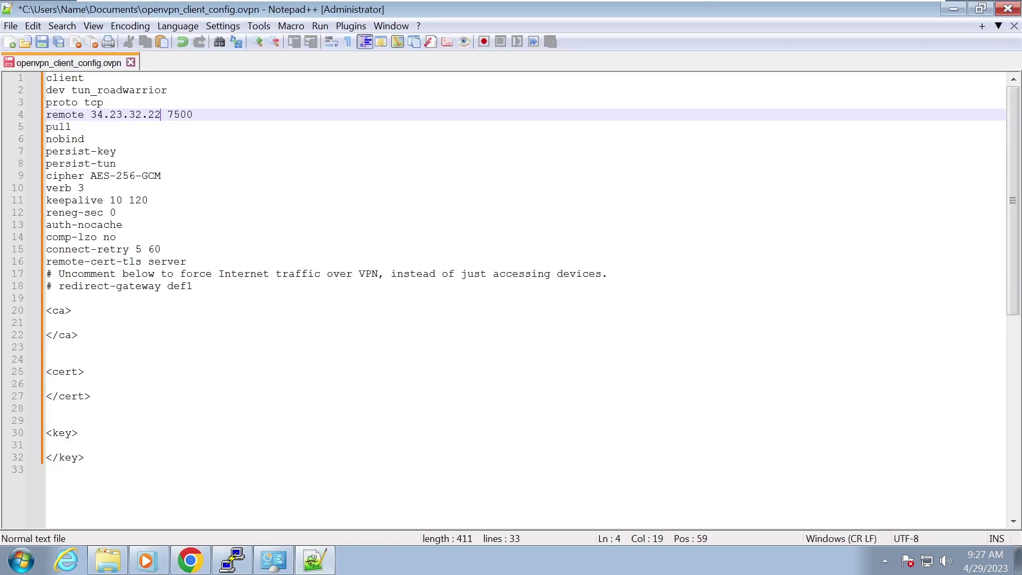
{"action": "key", "text": "ctrl+v"}
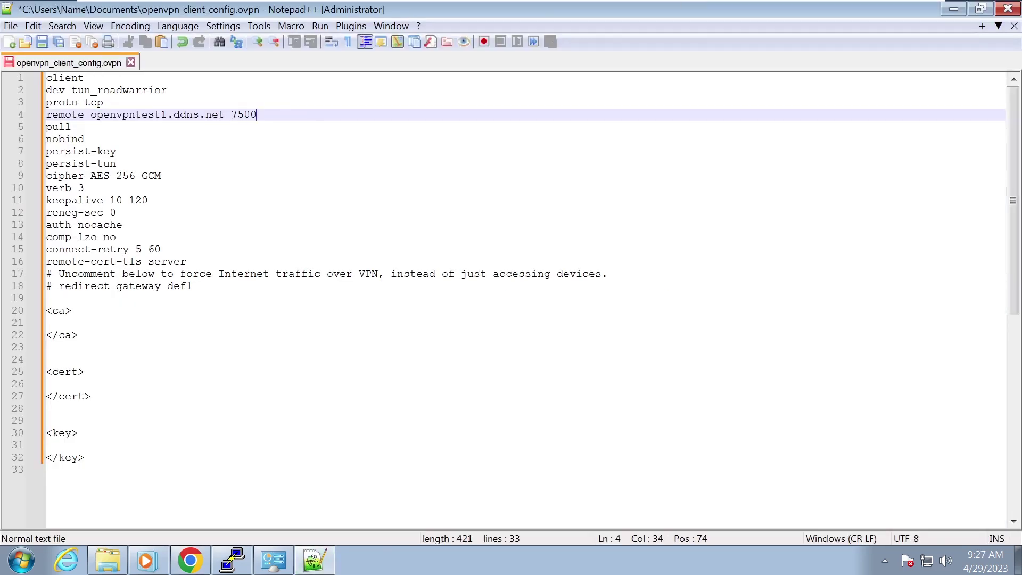
Uncomment the redirect-gateway def1 line on line 18
{"action": "left_click_drag", "start_coordinate": [59, 285], "coordinate": [193, 286]}
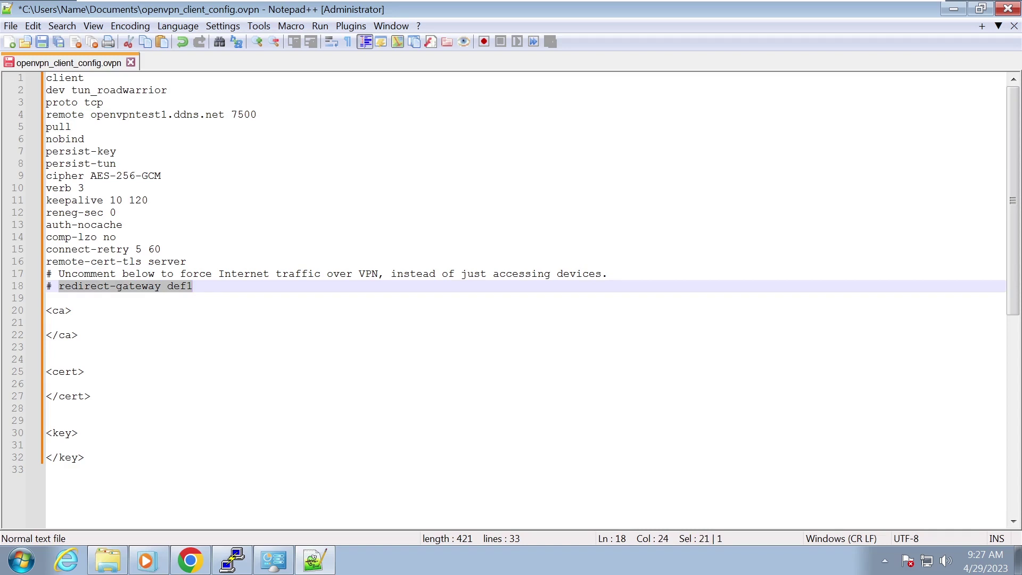
{"action": "left_click", "coordinate": [52, 287]}
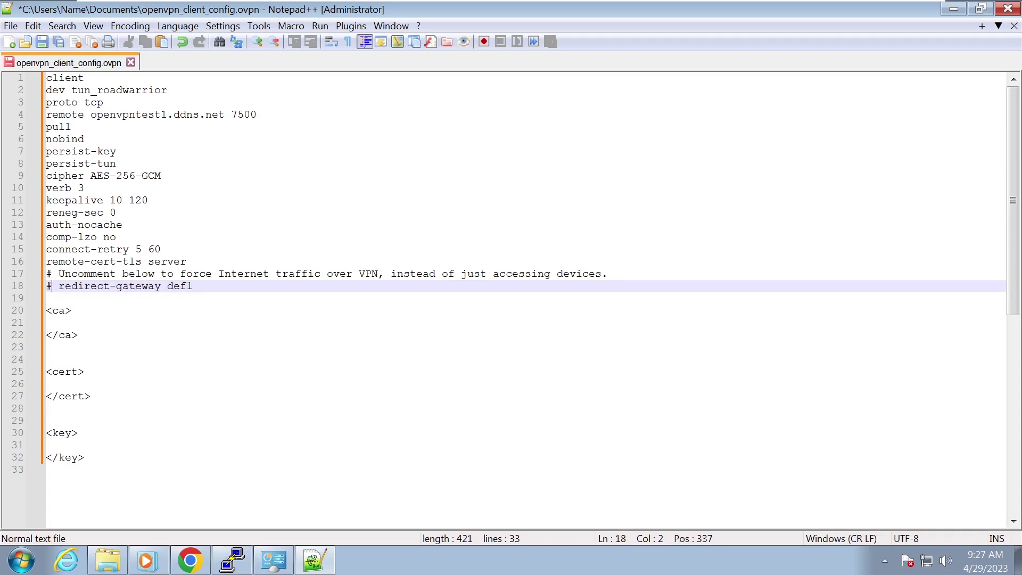
{"action": "key", "text": "Delete"}
{"action": "key", "text": "Delete"}
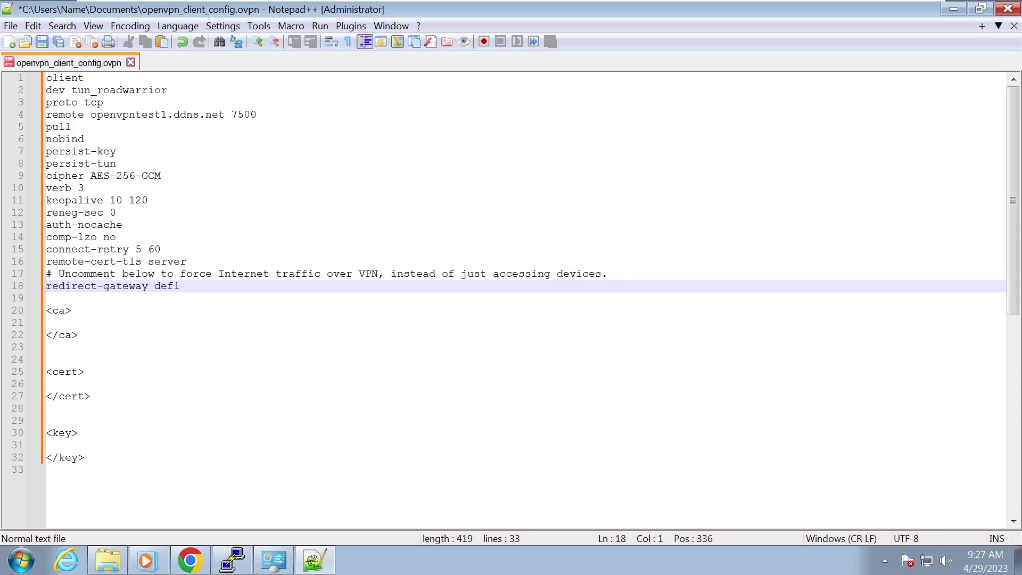
{"action": "left_click", "coordinate": [47, 323]}
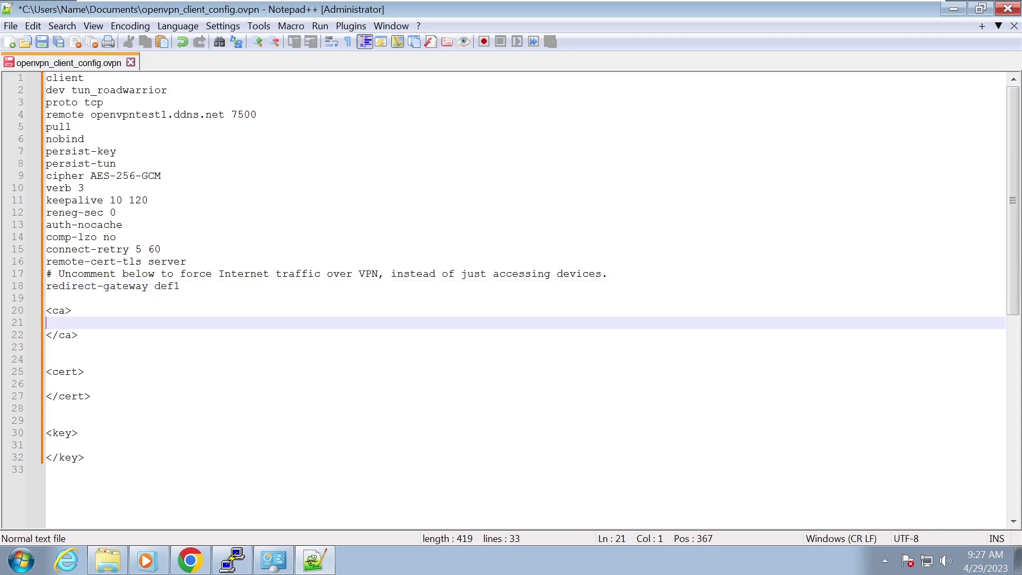
Navigate to C:\Program Files\OpenVPN\easy-rsa\pki and bring up the context menu for ca.crt
{"action": "left_click", "coordinate": [104, 564]}
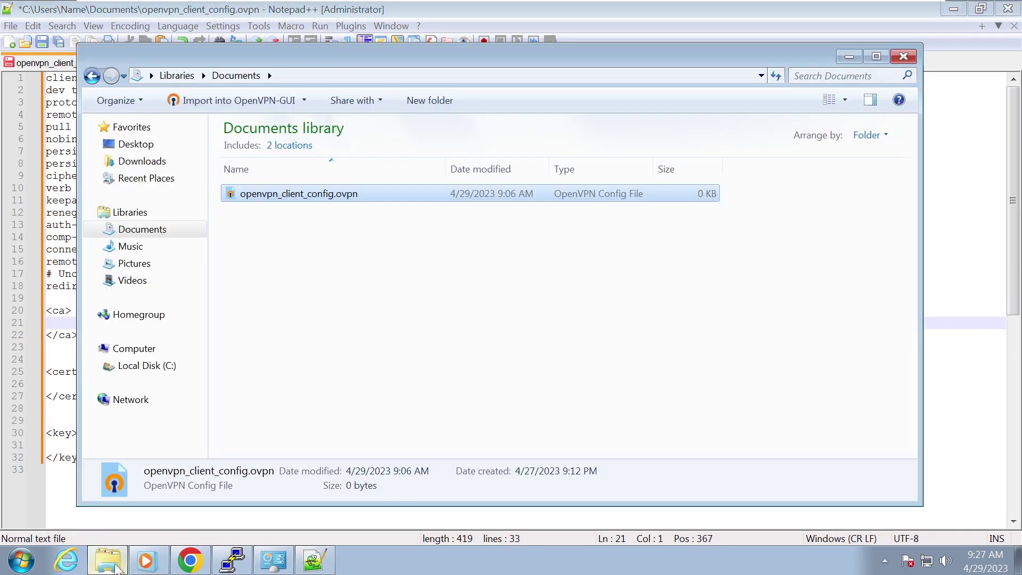
{"action": "left_click", "coordinate": [171, 368]}
{"action": "left_click", "coordinate": [376, 167]}
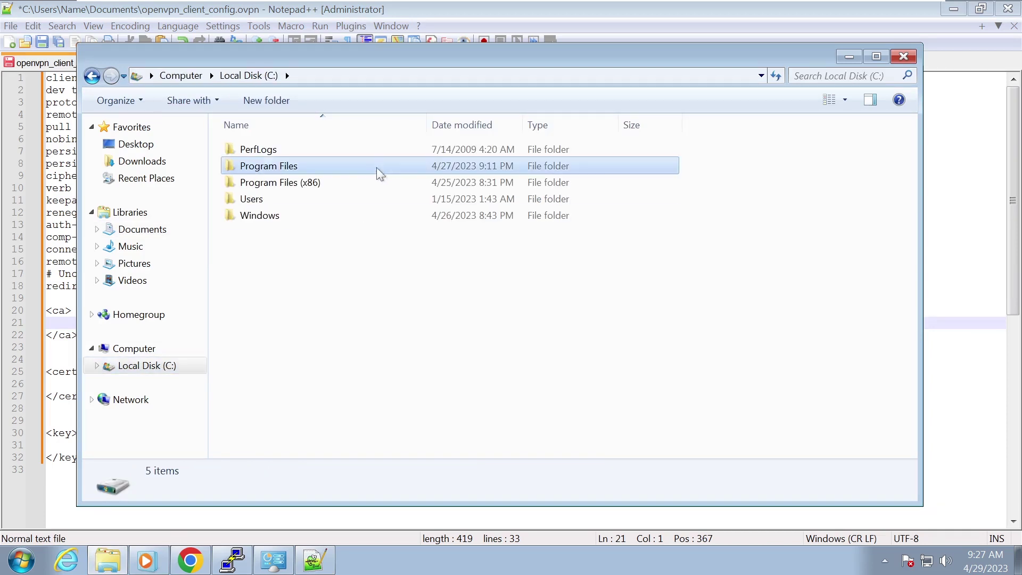
{"action": "double_click", "coordinate": [375, 167]}
{"action": "left_click", "coordinate": [368, 263]}
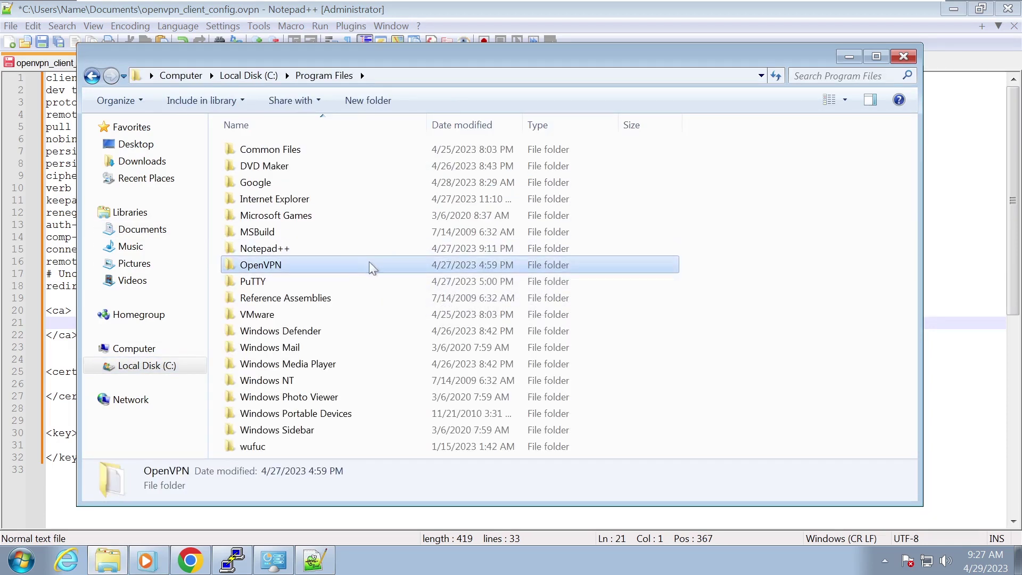
{"action": "double_click", "coordinate": [372, 263]}
{"action": "left_click", "coordinate": [368, 214]}
{"action": "double_click", "coordinate": [368, 214]}
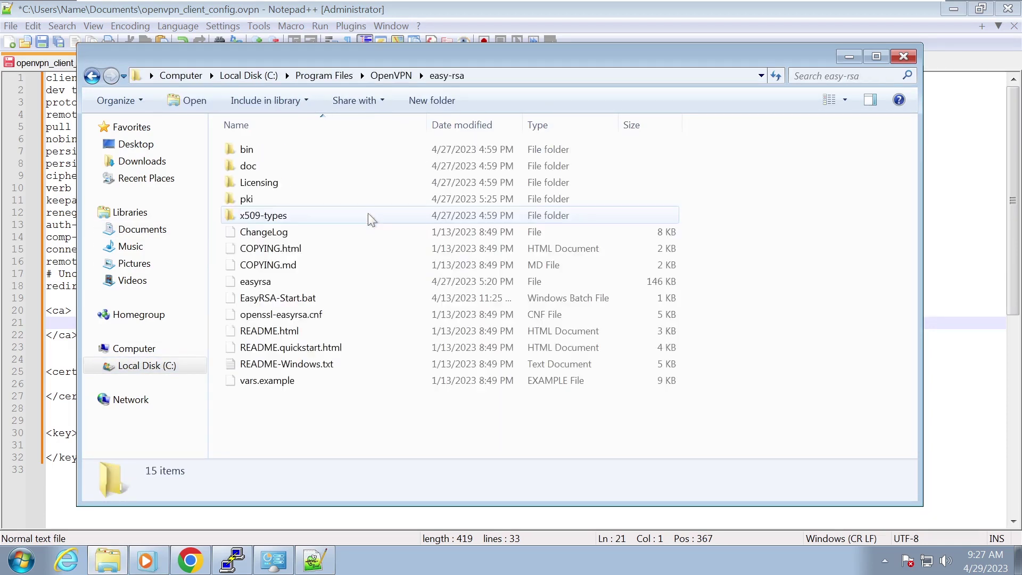
{"action": "left_click", "coordinate": [363, 198]}
{"action": "double_click", "coordinate": [363, 198]}
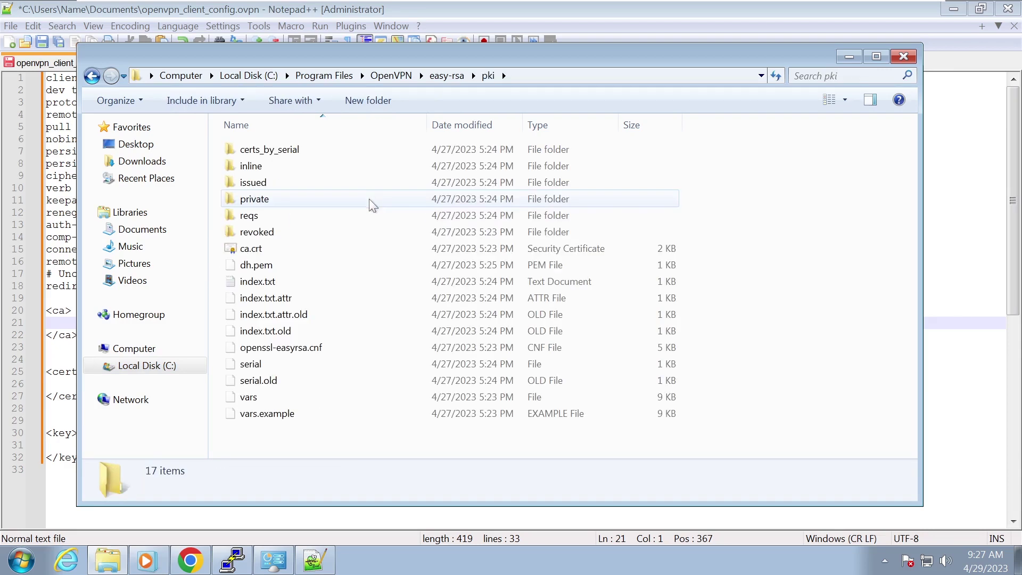
{"action": "left_click", "coordinate": [363, 249]}
{"action": "right_click", "coordinate": [363, 248]}
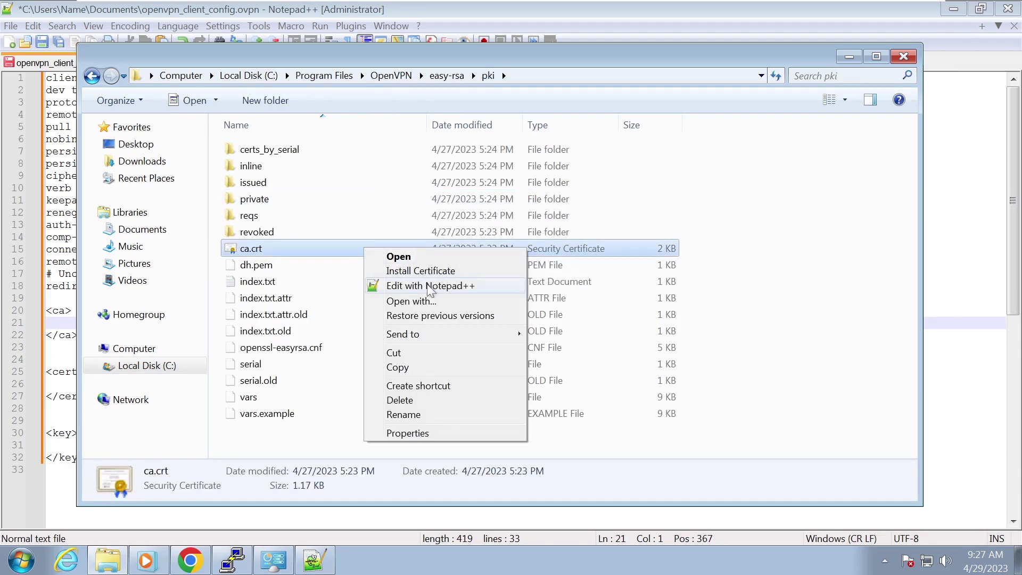
Open ca.crt in Notepad++ and copy the whole CA certificate
{"action": "left_click", "coordinate": [430, 288]}
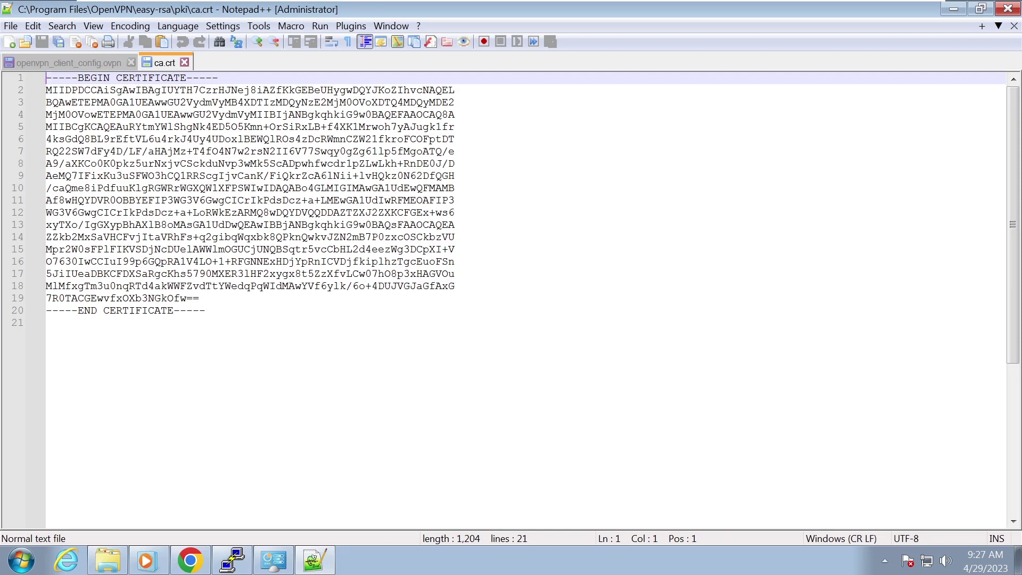
{"action": "left_click", "coordinate": [213, 310]}
{"action": "key", "text": "ctrl+shift+Home"}
{"action": "right_click", "coordinate": [357, 243]}
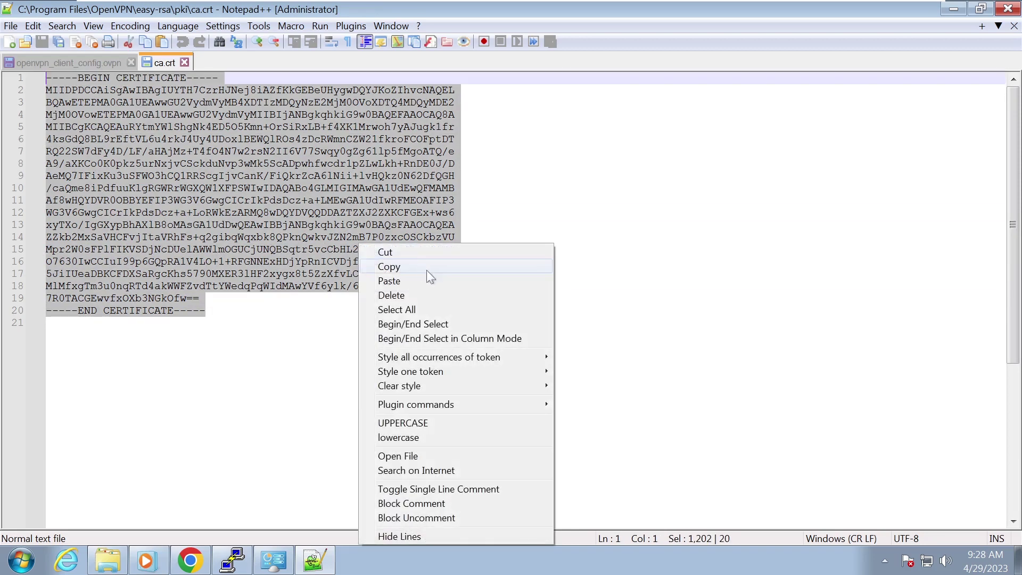
{"action": "left_click", "coordinate": [436, 268]}
Paste the CA certificate between the <ca> and </ca> tags of the .ovpn file
{"action": "left_click", "coordinate": [91, 62]}
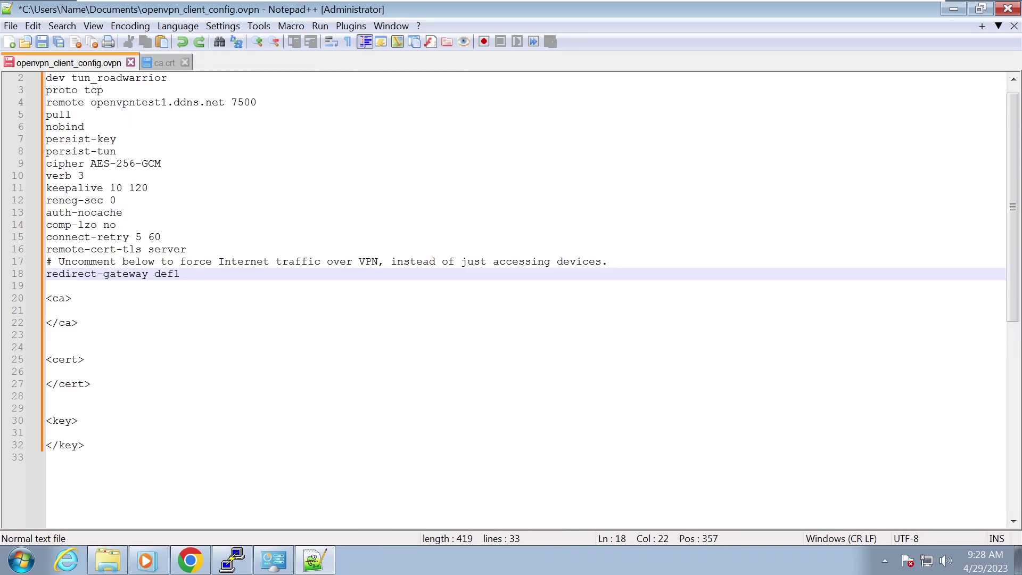
{"action": "key", "text": "Down"}
{"action": "key", "text": "Down"}
{"action": "key", "text": "Down"}
{"action": "key", "text": "ctrl+v"}
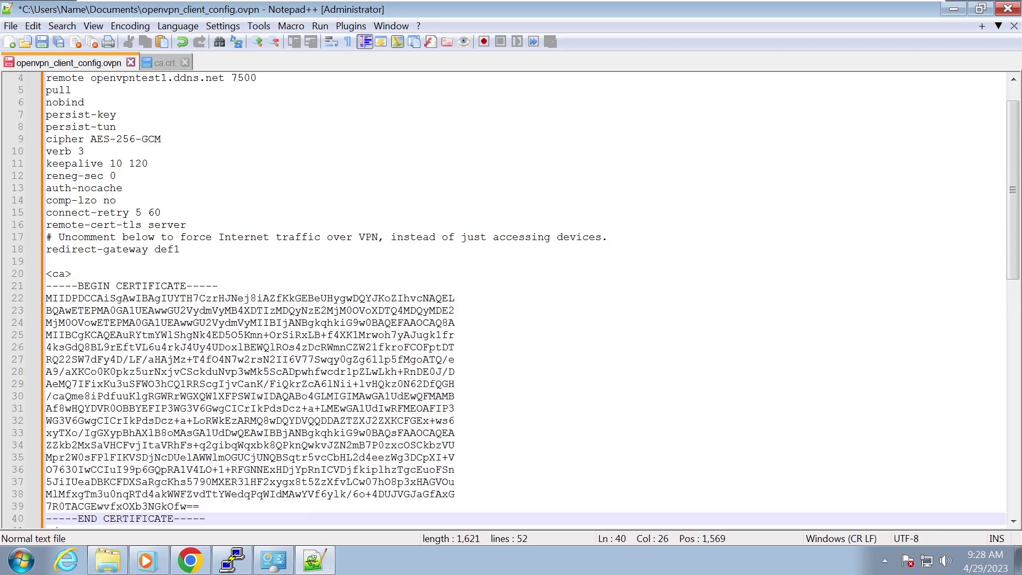
{"action": "scroll", "coordinate": [512, 298], "scroll_direction": "down", "scroll_amount": 5}
{"action": "key", "text": "Down"}
{"action": "key", "text": "Down"}
{"action": "key", "text": "Down"}
{"action": "key", "text": "Down"}
{"action": "key", "text": "Down"}
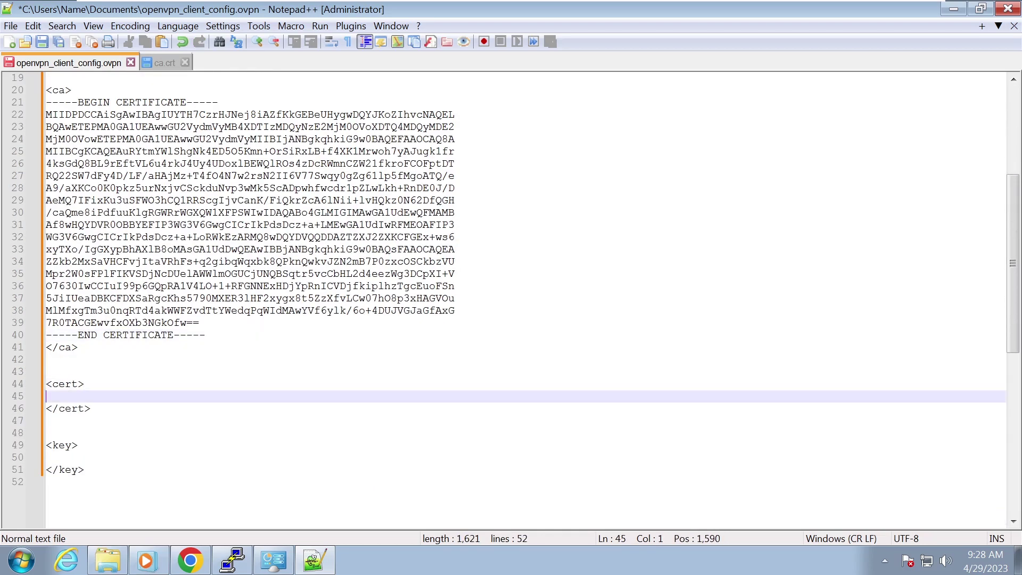
{"action": "left_click", "coordinate": [111, 563]}
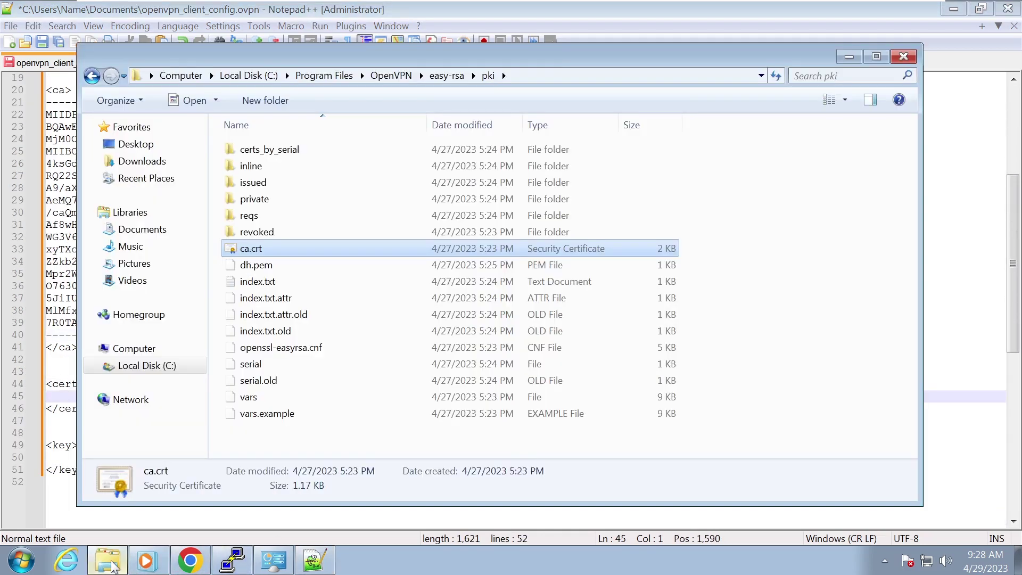
Open issued\Client_SiteA.crt in Notepad++ and copy its BEGIN-to-END certificate block
{"action": "left_click", "coordinate": [352, 182]}
{"action": "double_click", "coordinate": [364, 185]}
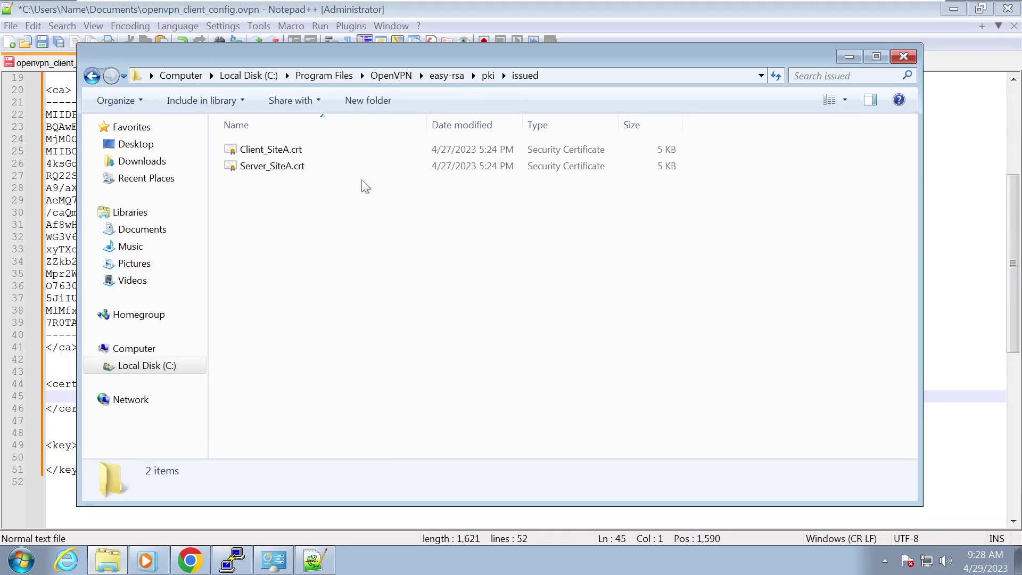
{"action": "left_click", "coordinate": [300, 150]}
{"action": "right_click", "coordinate": [332, 151]}
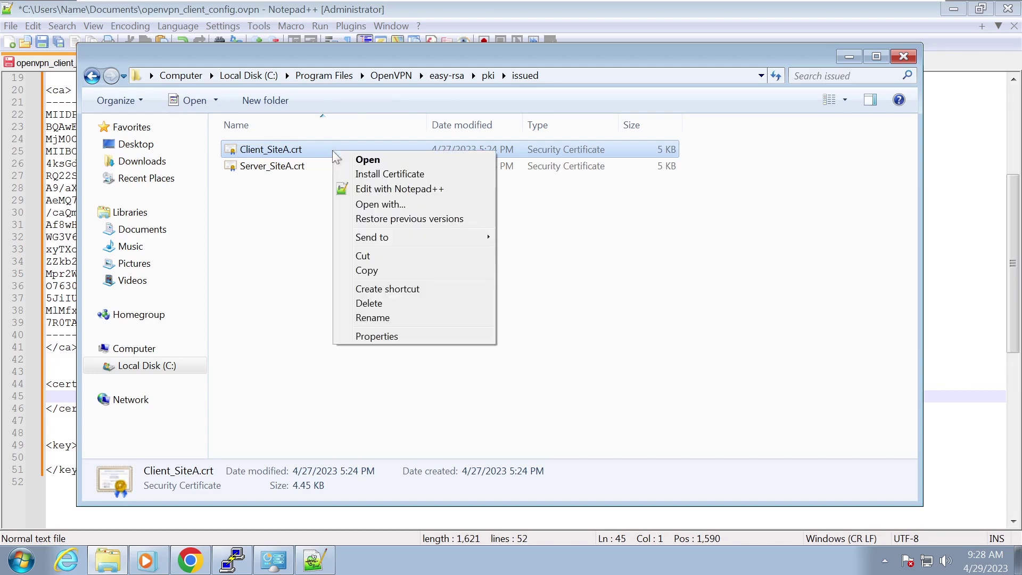
{"action": "left_click", "coordinate": [414, 189]}
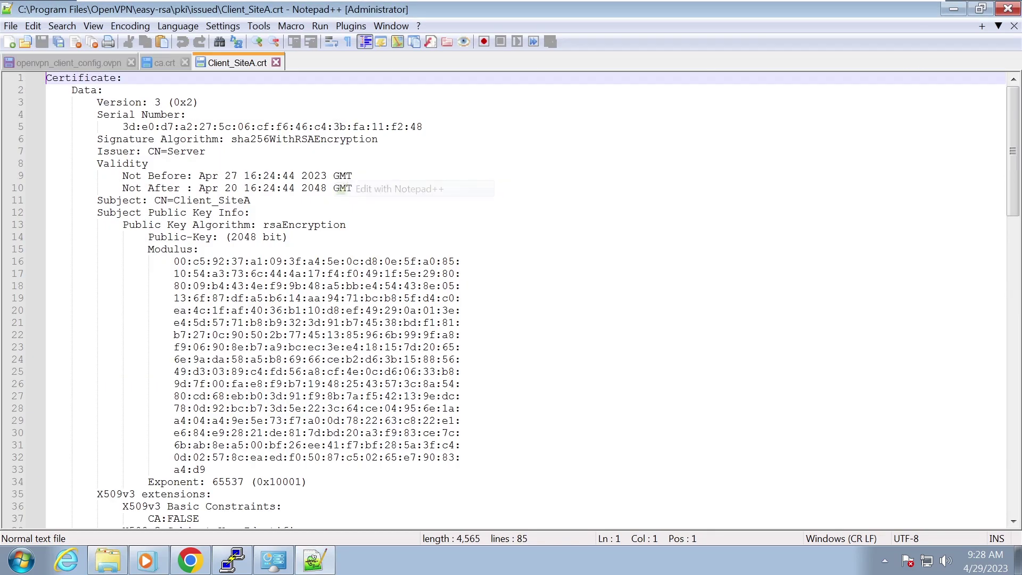
{"action": "scroll", "coordinate": [415, 193], "scroll_direction": "down", "scroll_amount": 19}
{"action": "left_click_drag", "start_coordinate": [205, 396], "coordinate": [46, 163]}
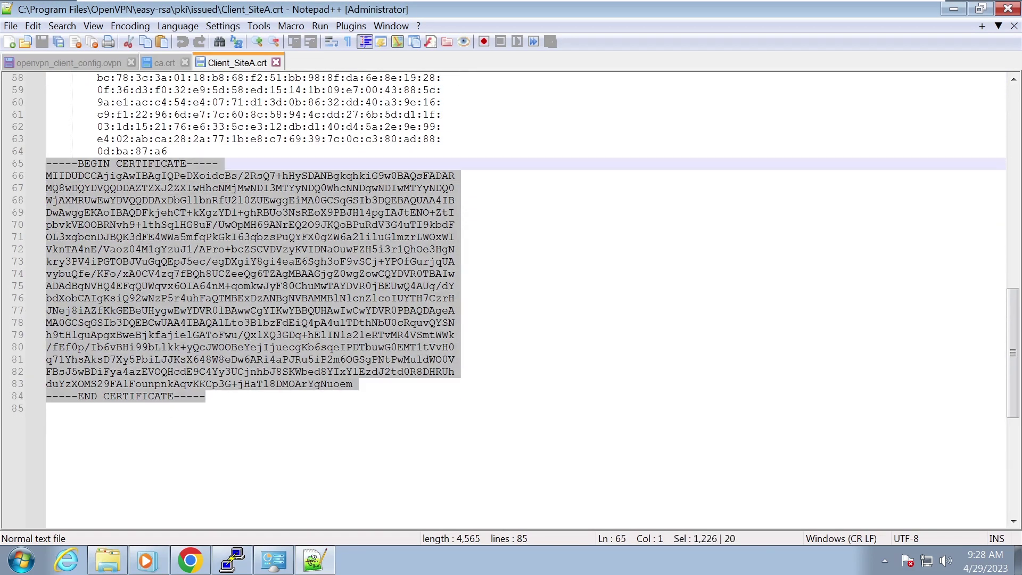
{"action": "right_click", "coordinate": [316, 232]}
{"action": "left_click", "coordinate": [373, 254]}
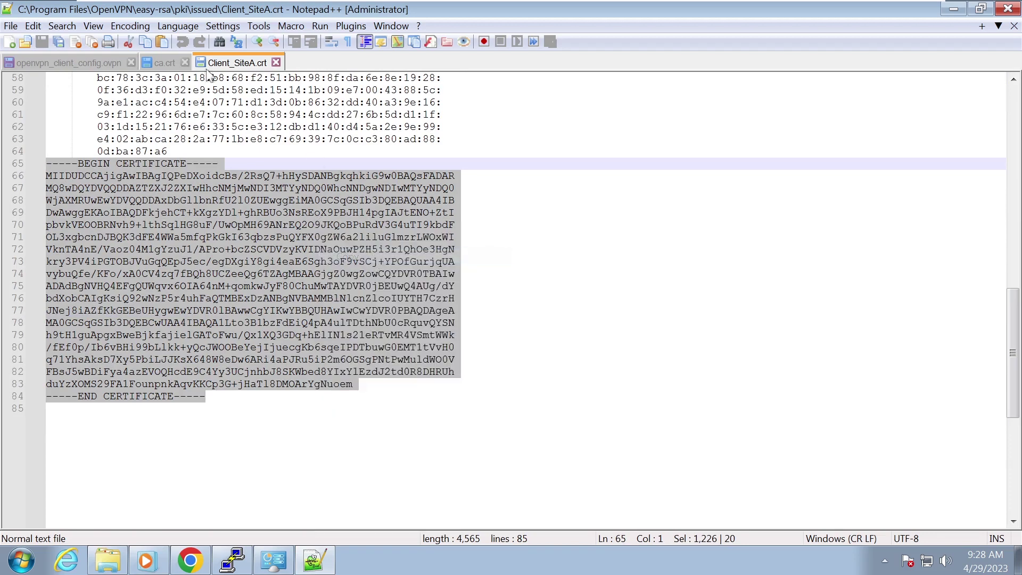
Paste the client certificate inside the <cert> block of the .ovpn file
{"action": "left_click", "coordinate": [76, 62]}
{"action": "key", "text": "ctrl+v"}
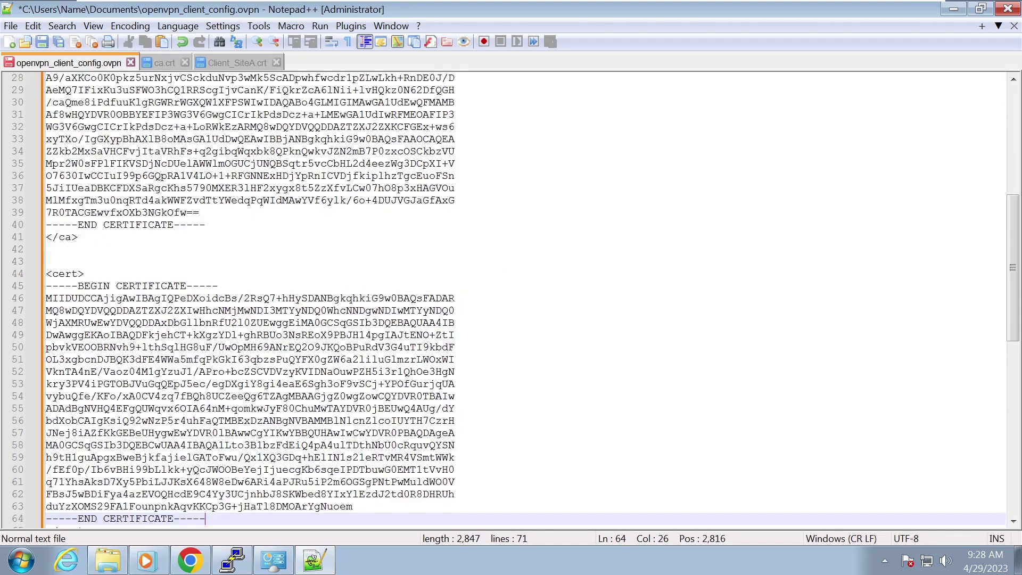
{"action": "key", "text": "Down"}
{"action": "key", "text": "Down"}
{"action": "key", "text": "Down"}
{"action": "key", "text": "Down"}
{"action": "key", "text": "Down"}
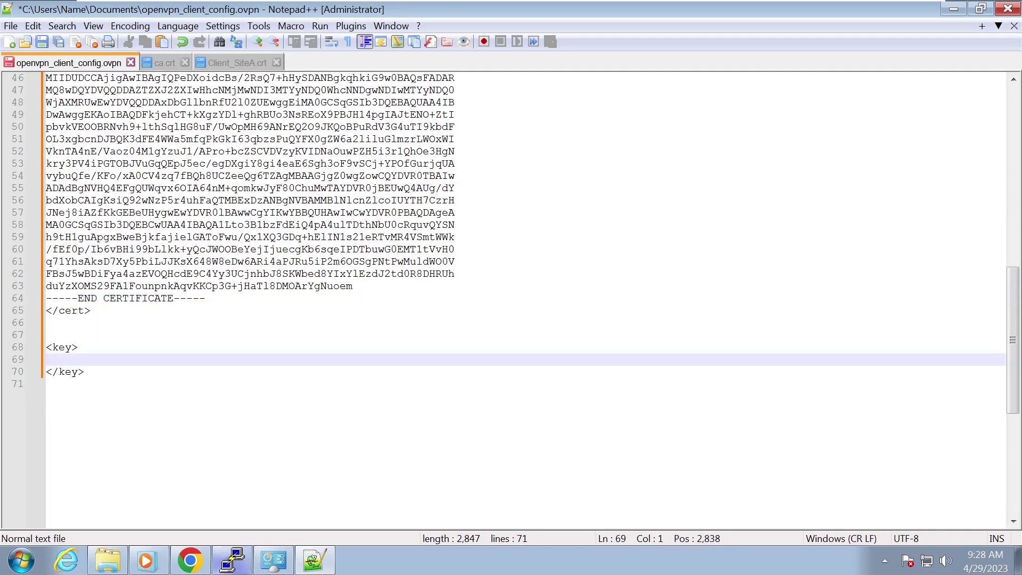
Open private\Client_SiteA.key in Notepad++ and copy the entire private key
{"action": "left_click", "coordinate": [232, 560]}
{"action": "left_click", "coordinate": [488, 76]}
{"action": "double_click", "coordinate": [378, 202]}
{"action": "left_click", "coordinate": [375, 168]}
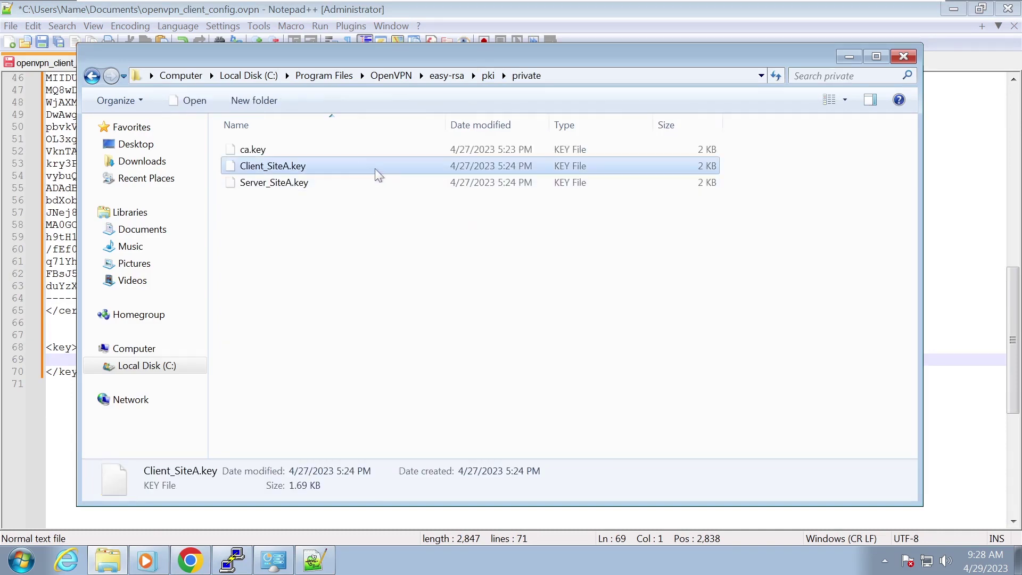
{"action": "right_click", "coordinate": [375, 168]}
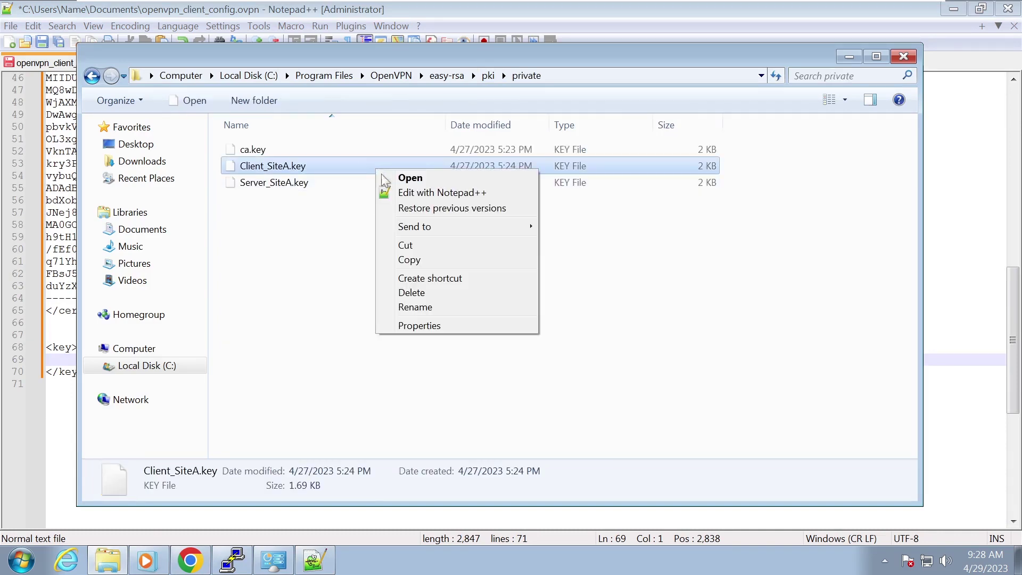
{"action": "left_click", "coordinate": [459, 193]}
{"action": "key", "text": "ctrl+a"}
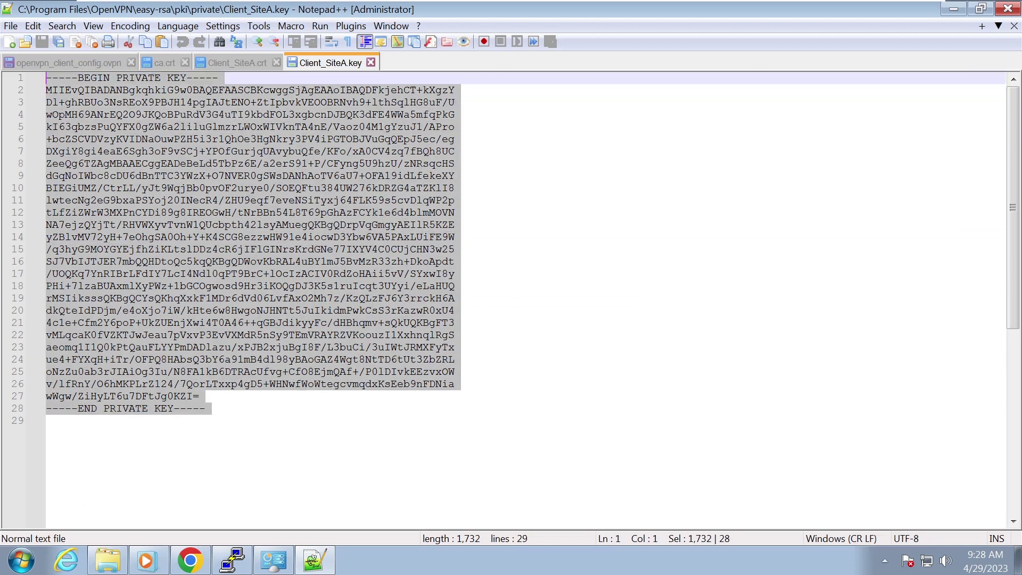
{"action": "right_click", "coordinate": [361, 288]}
{"action": "left_click", "coordinate": [433, 266]}
Paste the key inside <key>, remove the extra blank line, and save the .ovpn file
{"action": "left_click", "coordinate": [81, 62]}
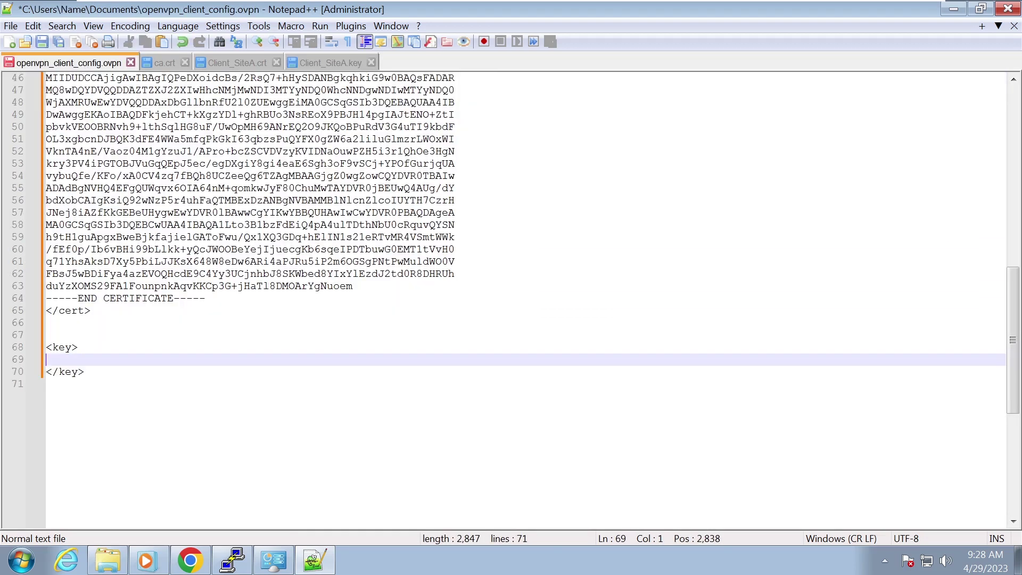
{"action": "key", "text": "ctrl+v"}
{"action": "key", "text": "BackSpace"}
{"action": "scroll", "coordinate": [511, 298], "scroll_direction": "up", "scroll_amount": 9}
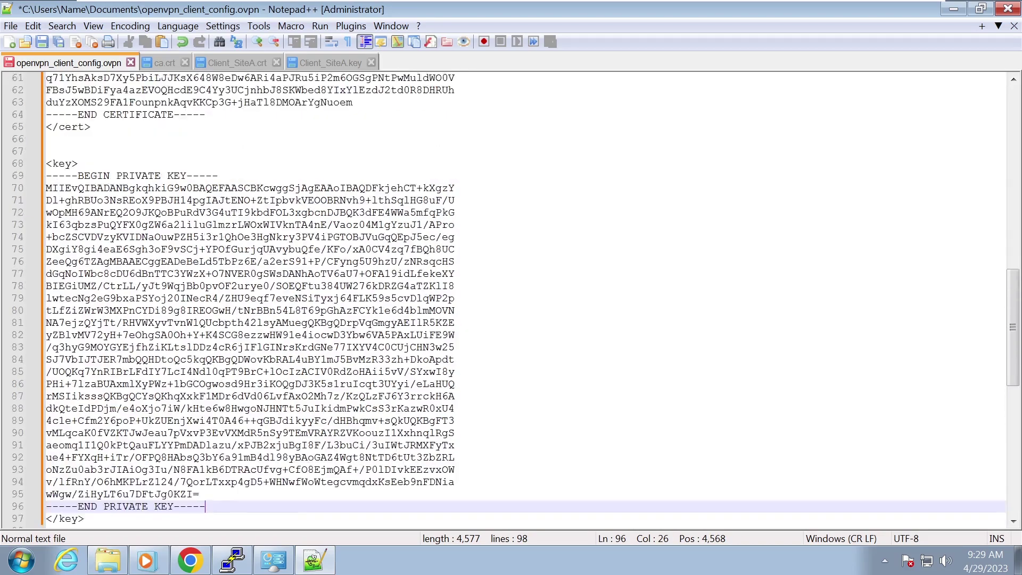
{"action": "scroll", "coordinate": [250, 298], "scroll_direction": "up", "scroll_amount": 11}
{"action": "left_click", "coordinate": [41, 42]}
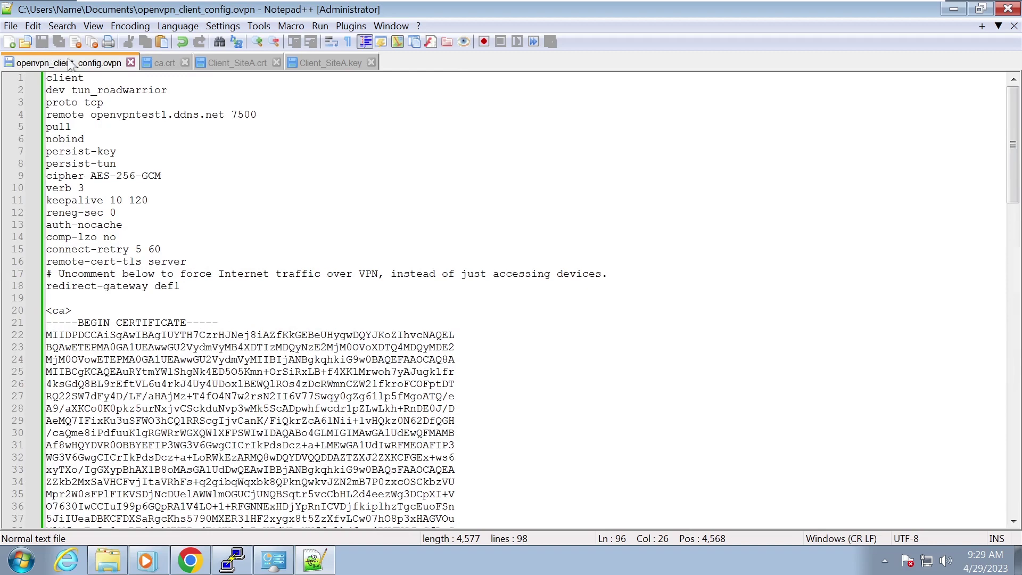
Copy openvpn_client_config.ovpn from the Documents folder
{"action": "left_click", "coordinate": [953, 9]}
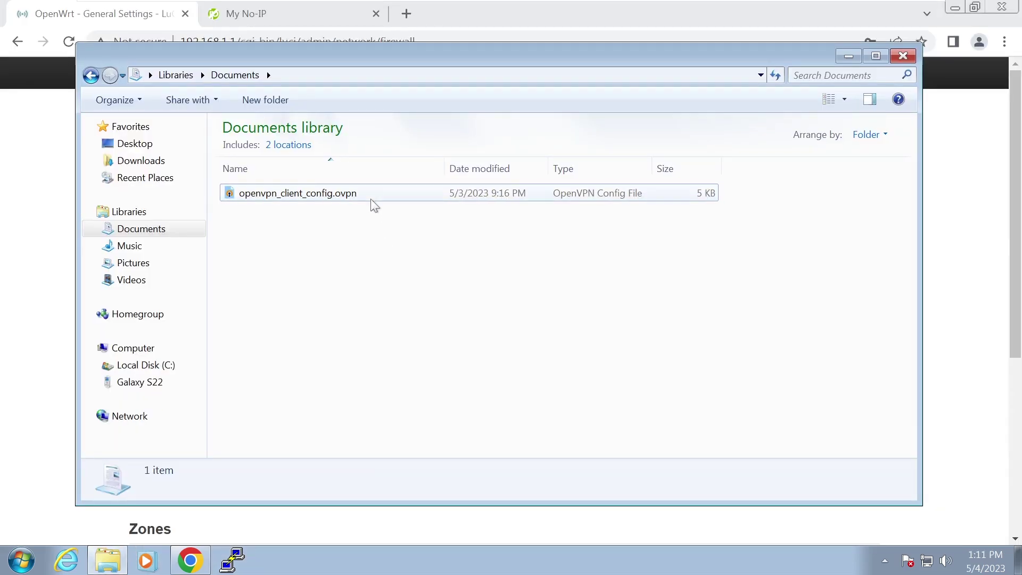
{"action": "right_click", "coordinate": [371, 195]}
{"action": "left_click", "coordinate": [408, 350]}
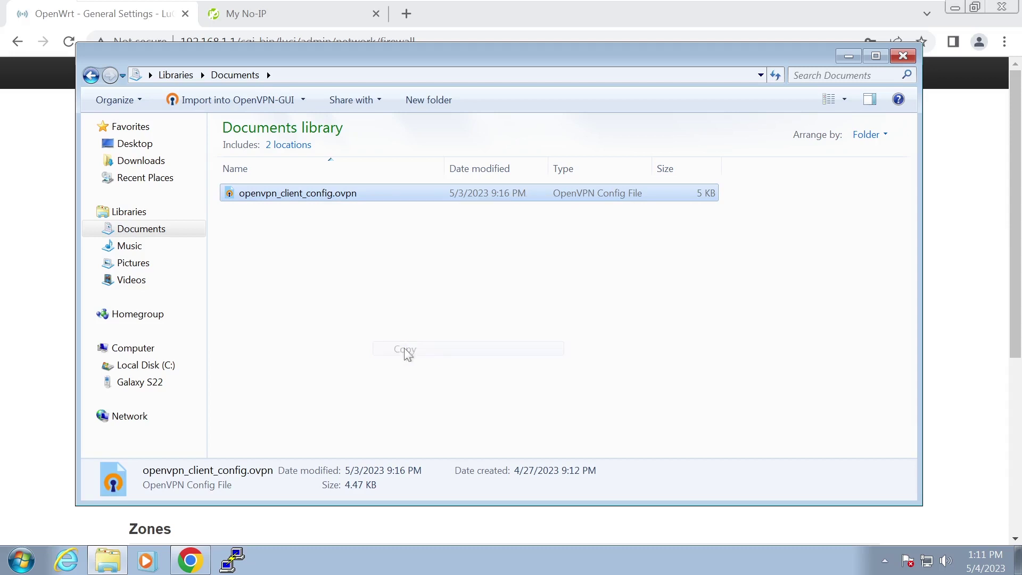
Paste the profile into the Galaxy S22's Internal storage folder
{"action": "left_click", "coordinate": [162, 391]}
{"action": "double_click", "coordinate": [369, 155]}
{"action": "scroll", "coordinate": [683, 354], "scroll_direction": "down", "scroll_amount": 1}
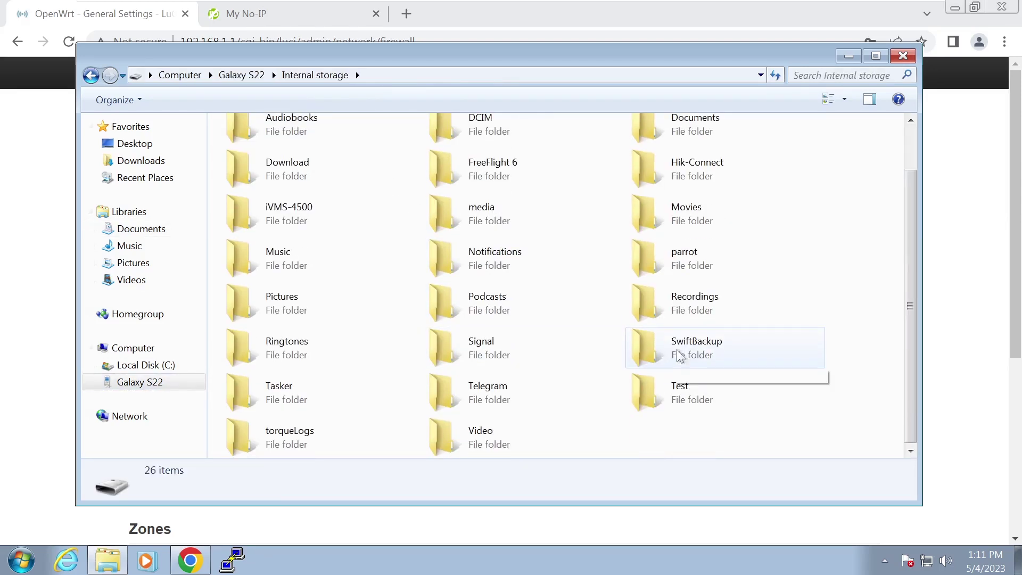
{"action": "right_click", "coordinate": [700, 422]}
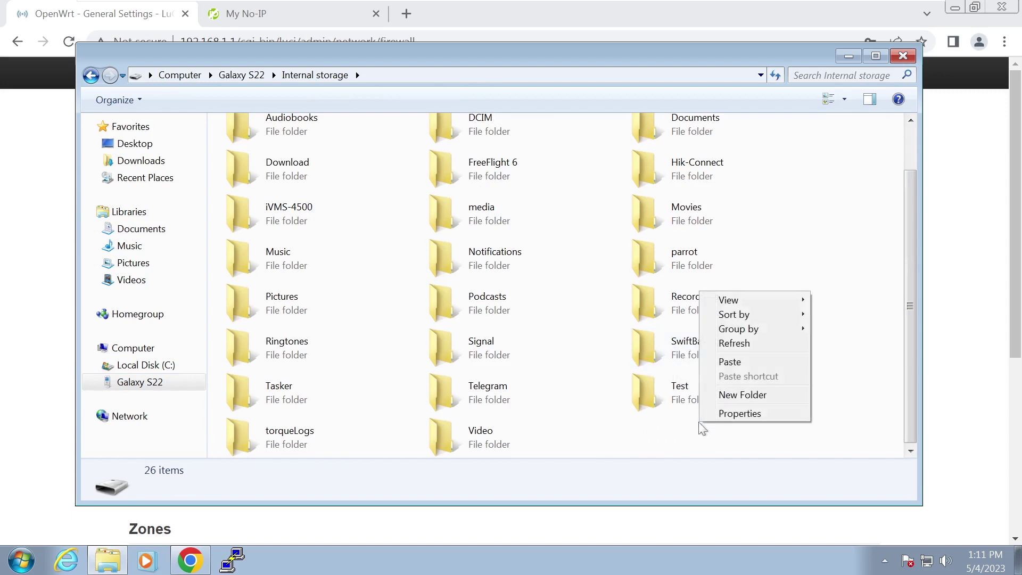
{"action": "left_click", "coordinate": [730, 361]}
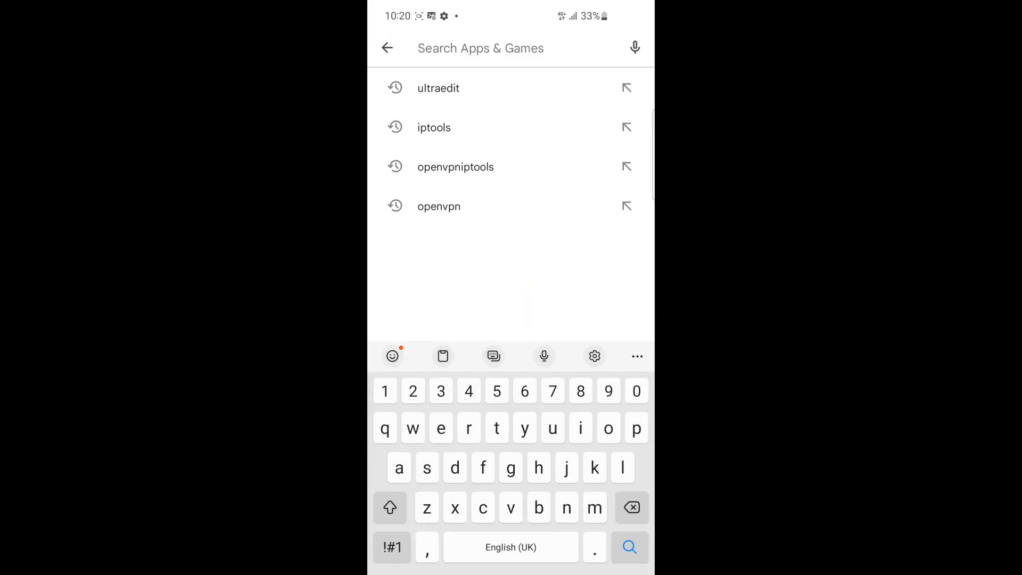
Install and launch OpenVPN Connect from the Play Store, accepting its data policy
{"action": "left_click", "coordinate": [439, 206]}
{"action": "left_click", "coordinate": [588, 98]}
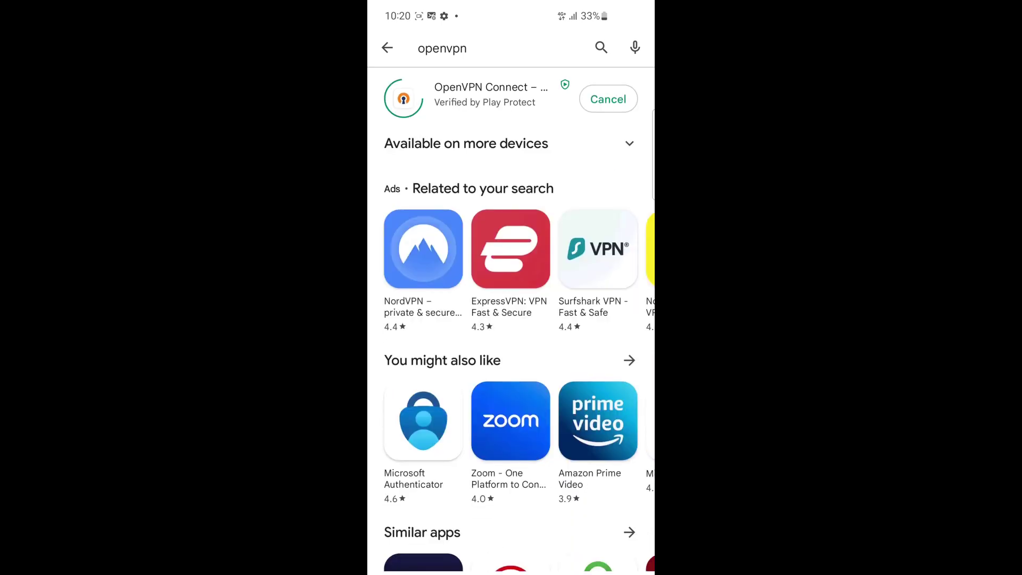
{"action": "left_click", "coordinate": [609, 99]}
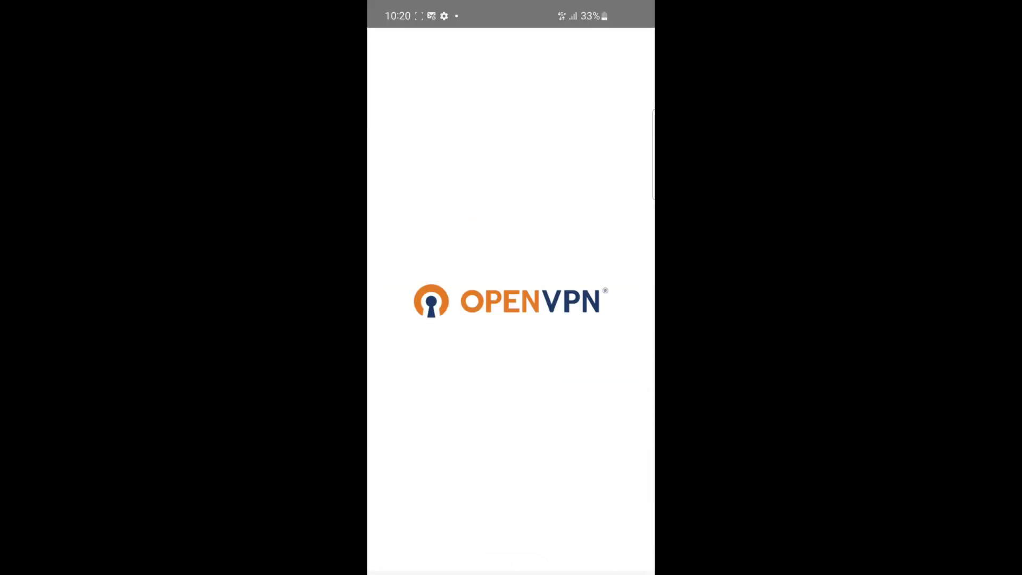
{"action": "left_click", "coordinate": [511, 527]}
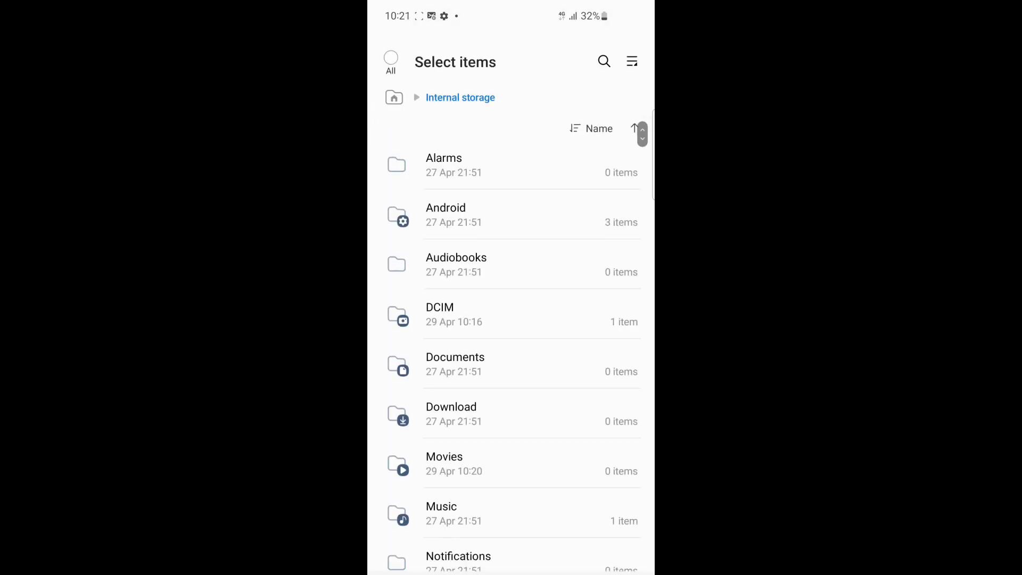
Import openvpn_client_config.ovpn from internal storage and connect, allowing the VPN request
{"action": "scroll", "coordinate": [511, 346], "scroll_direction": "down", "scroll_amount": 5}
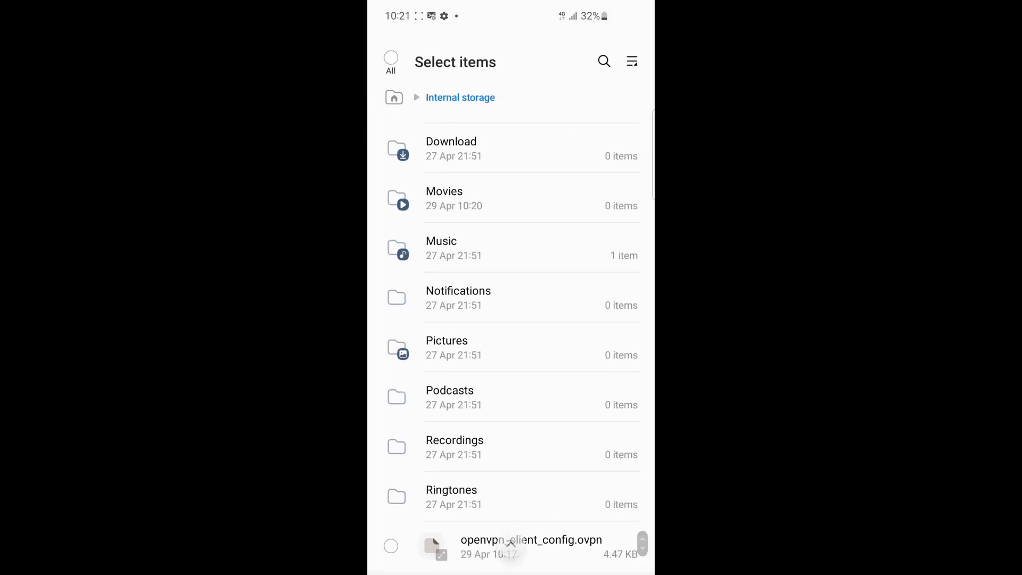
{"action": "left_click", "coordinate": [533, 546]}
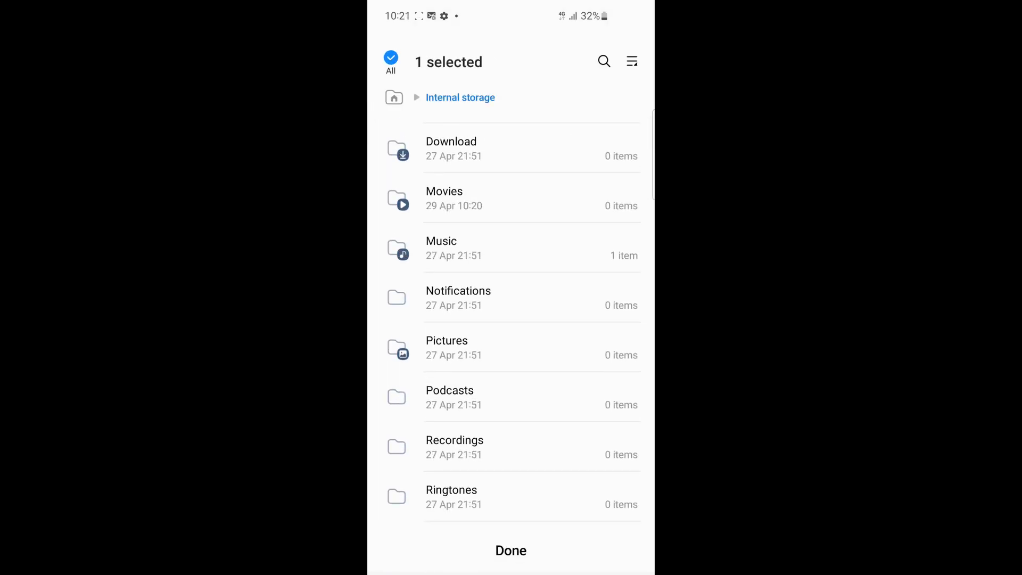
{"action": "left_click", "coordinate": [511, 550]}
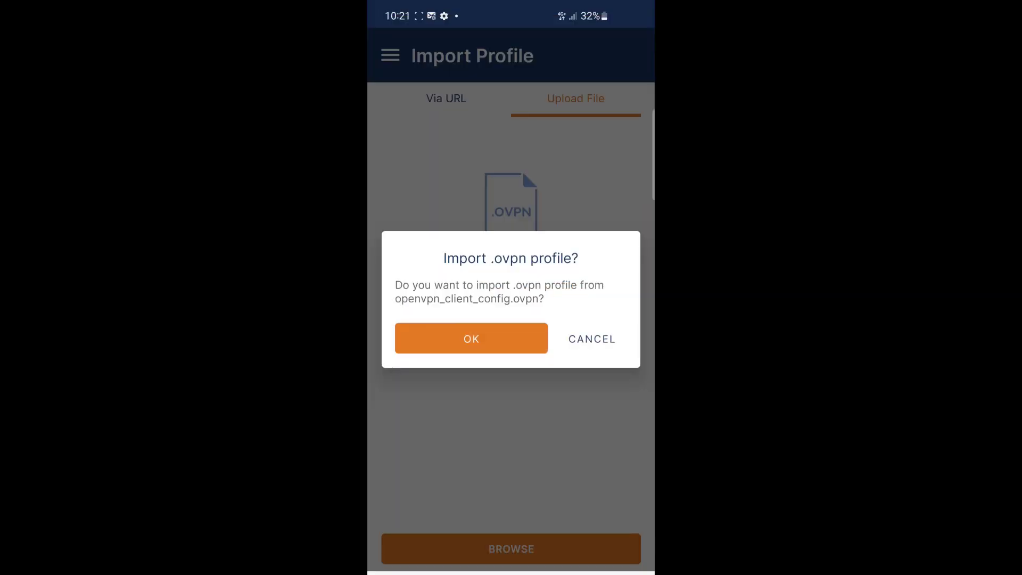
{"action": "left_click", "coordinate": [471, 337]}
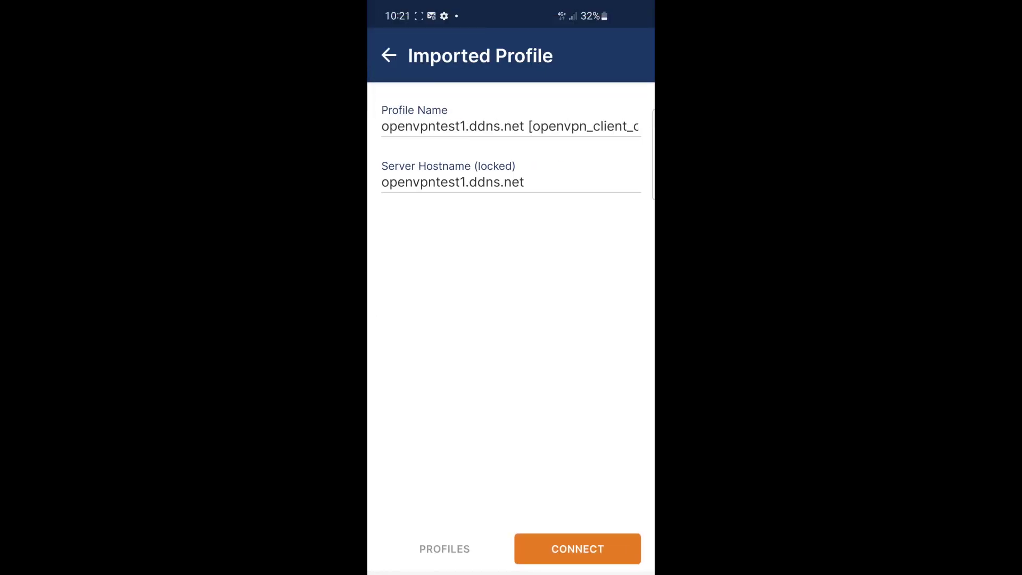
{"action": "left_click", "coordinate": [578, 549]}
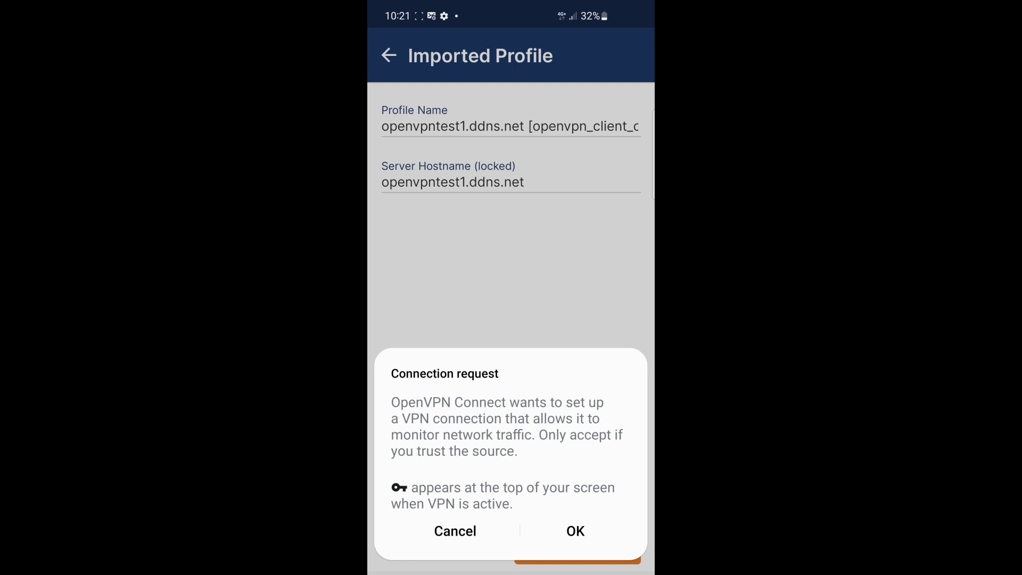
{"action": "left_click", "coordinate": [575, 531]}
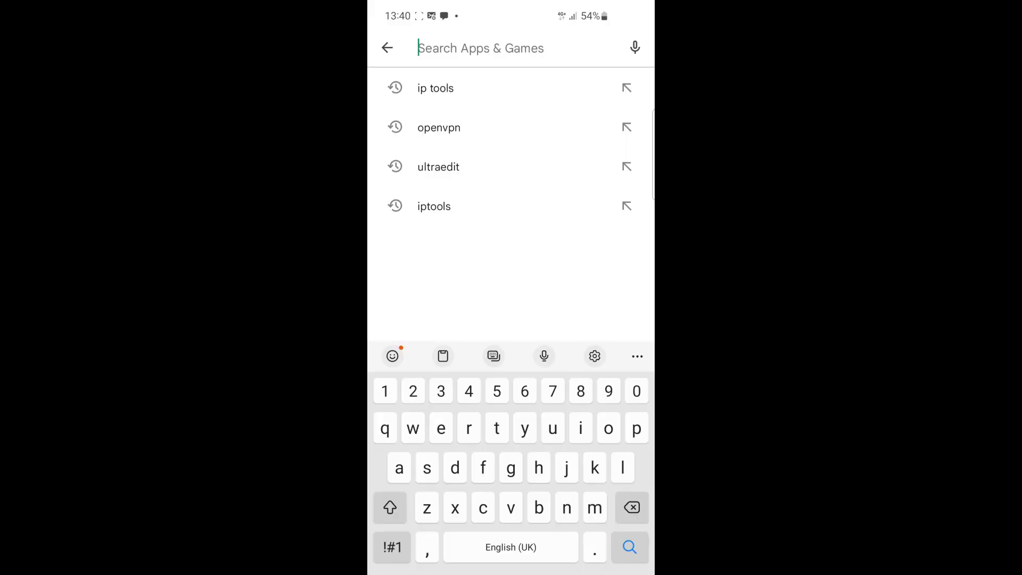
Install PingTools and ping 192.168.100.1 over the VPN
{"action": "type", "text": "pingtools"}
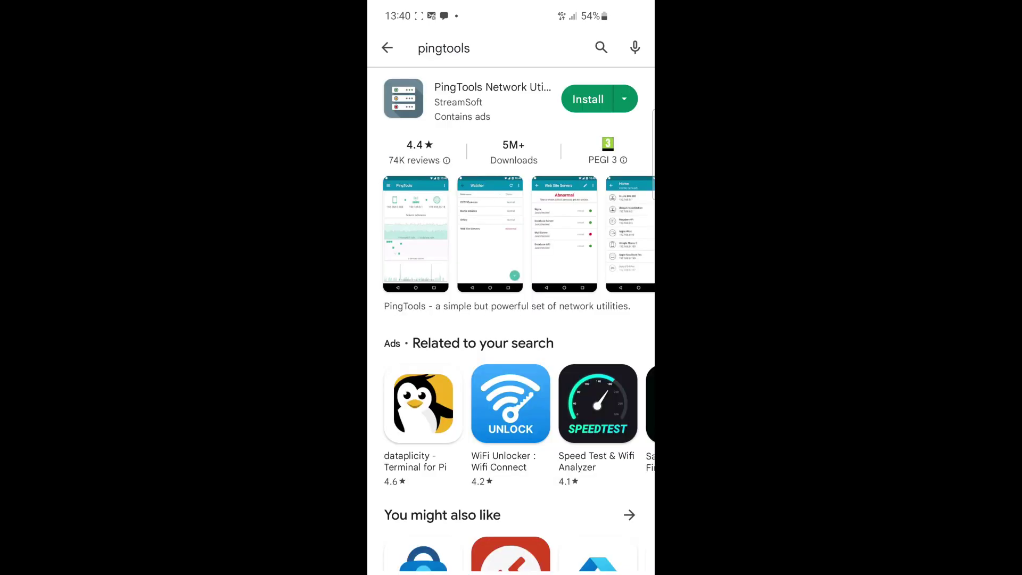
{"action": "left_click", "coordinate": [607, 99]}
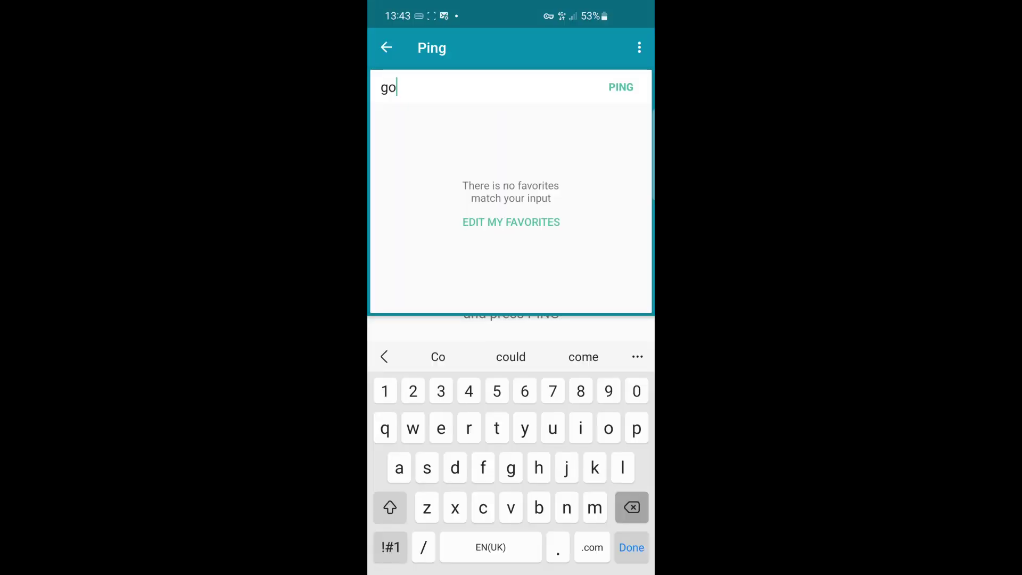
{"action": "key", "text": "BackSpace"}
{"action": "key", "text": "BackSpace"}
{"action": "type", "text": "1"}
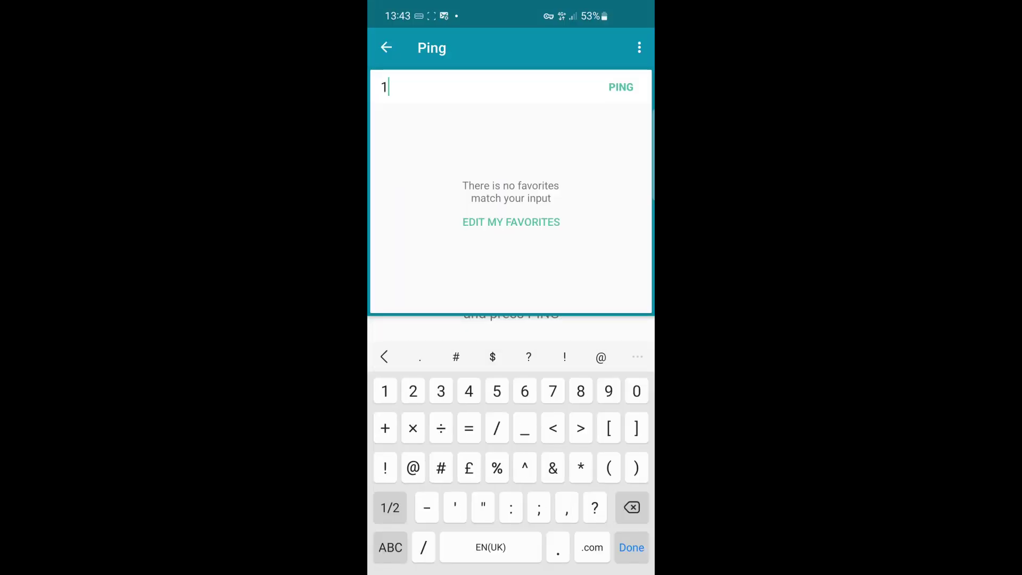
{"action": "type", "text": "92.168"}
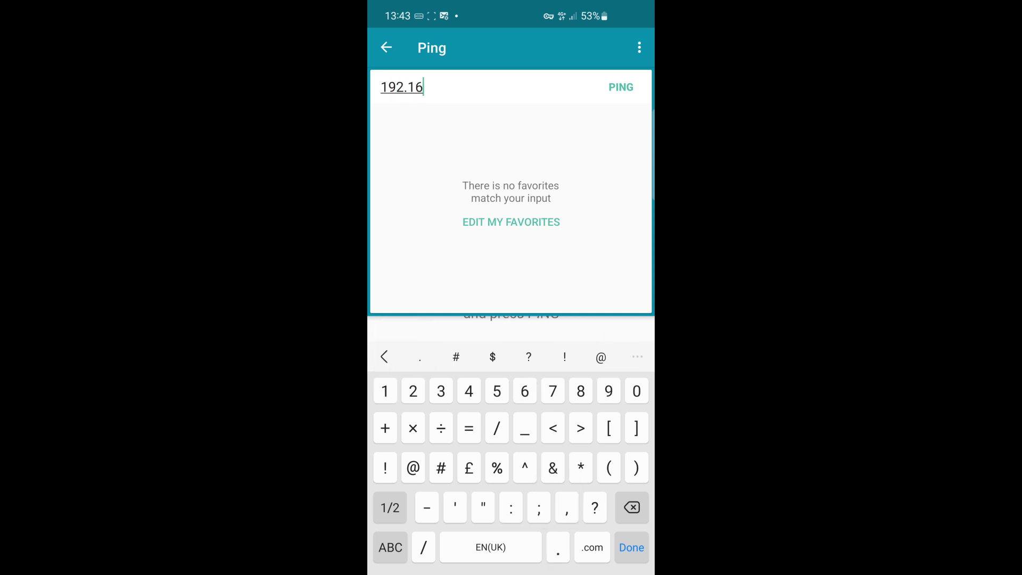
{"action": "type", "text": ".100.1"}
{"action": "key", "text": "Return"}
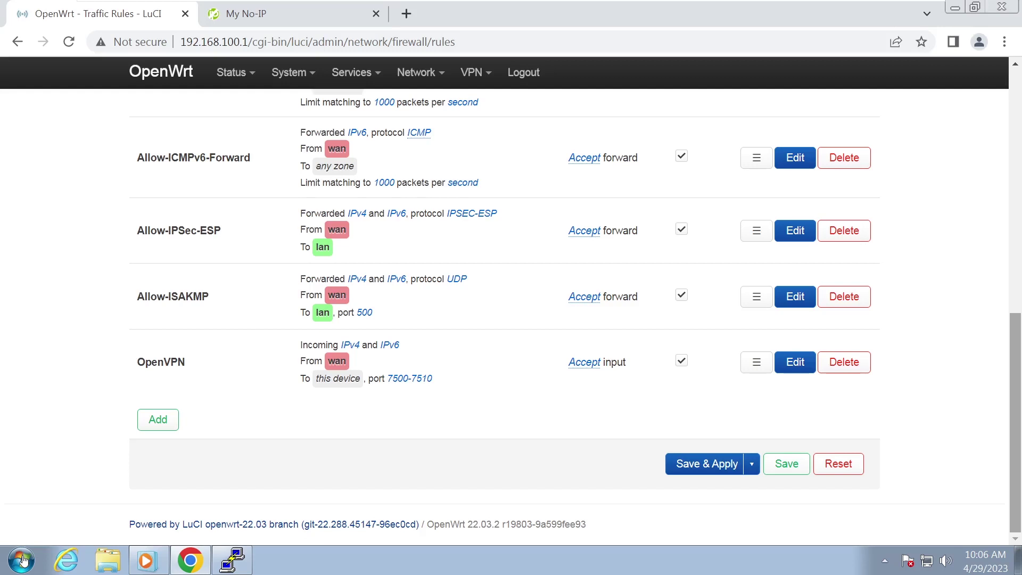
Show the Inbound Rules list in Windows Firewall with Advanced Security
{"action": "left_click", "coordinate": [21, 559]}
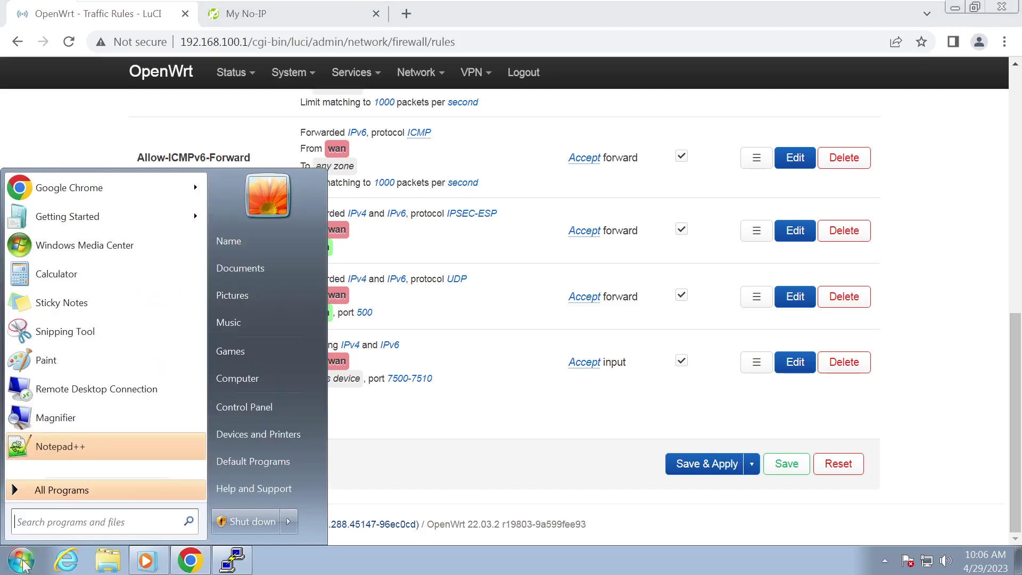
{"action": "left_click", "coordinate": [293, 406]}
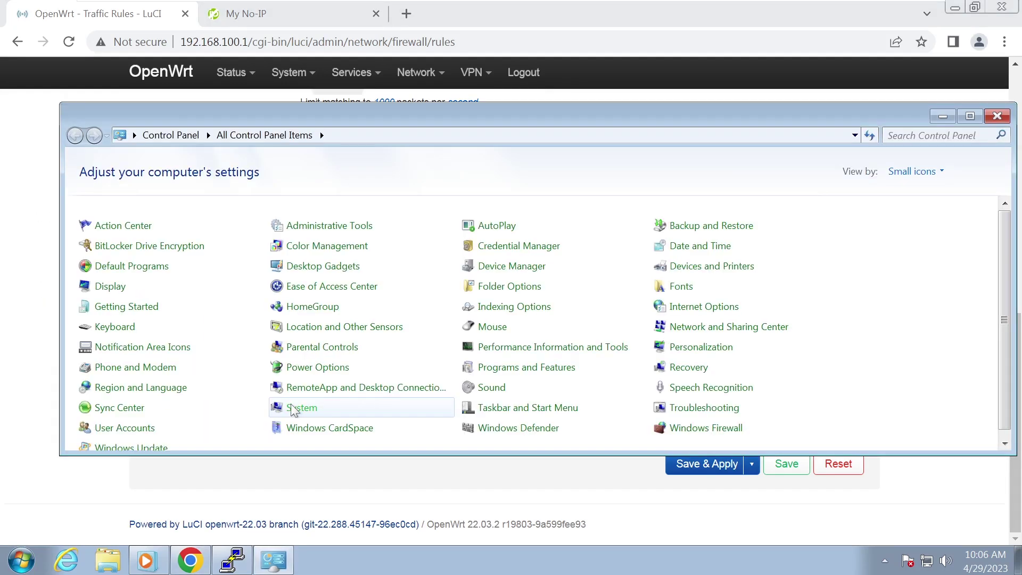
{"action": "left_click", "coordinate": [734, 423]}
{"action": "left_click", "coordinate": [154, 301]}
{"action": "left_click_drag", "start_coordinate": [130, 201], "coordinate": [243, 201]}
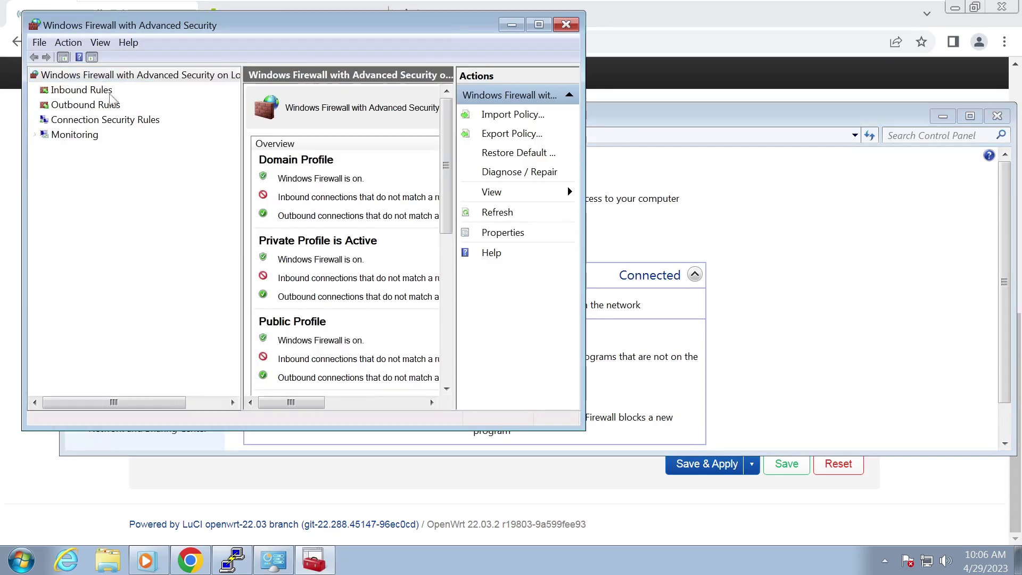
{"action": "left_click", "coordinate": [81, 90]}
Select the Echo Request ICMPv4-In (Private) rule and bring up Network 6's location choice
{"action": "left_click_drag", "start_coordinate": [584, 429], "coordinate": [956, 514]}
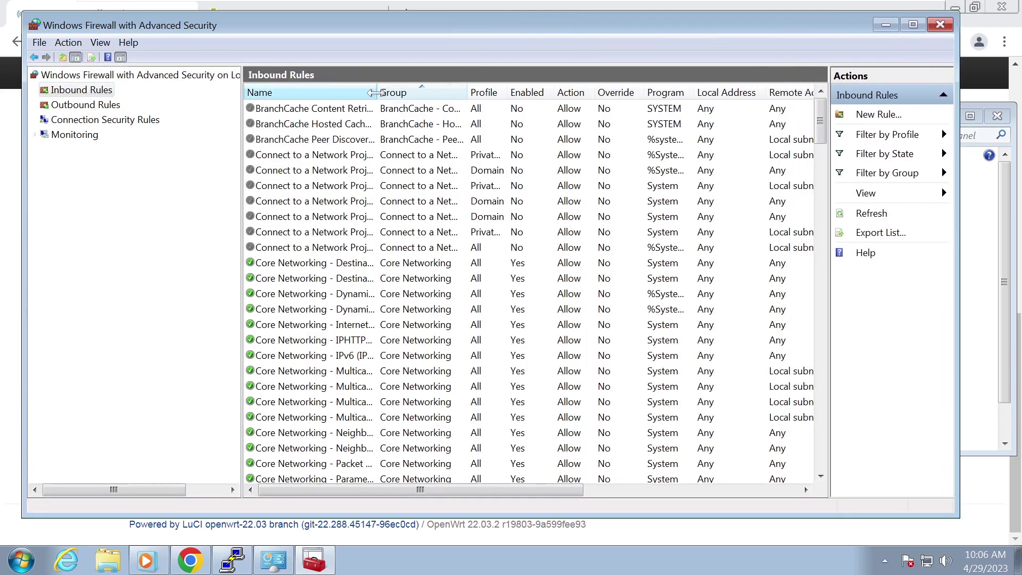
{"action": "left_click_drag", "start_coordinate": [376, 92], "coordinate": [517, 92]}
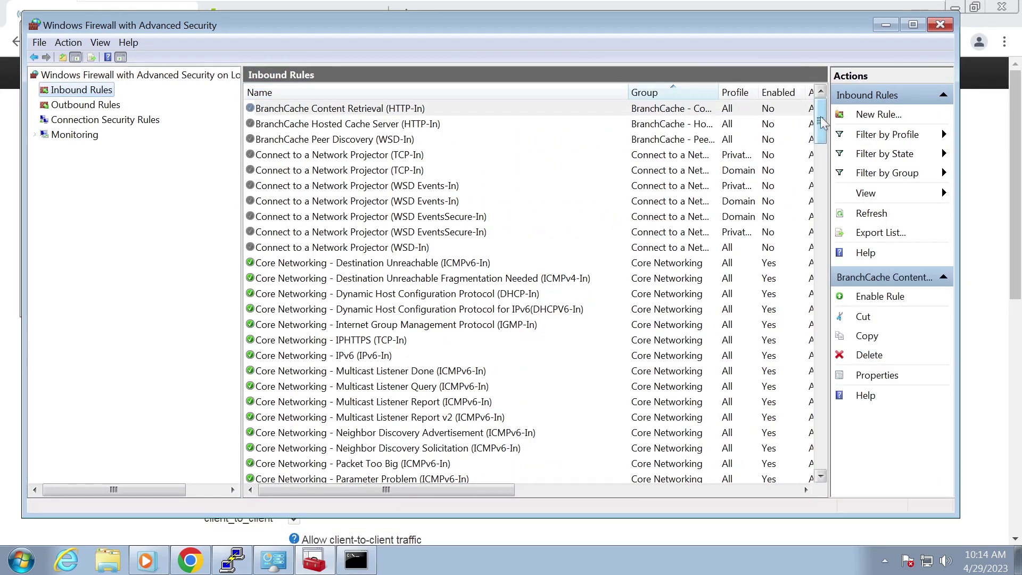
{"action": "left_click_drag", "start_coordinate": [823, 122], "coordinate": [818, 179]}
{"action": "left_click", "coordinate": [552, 244]}
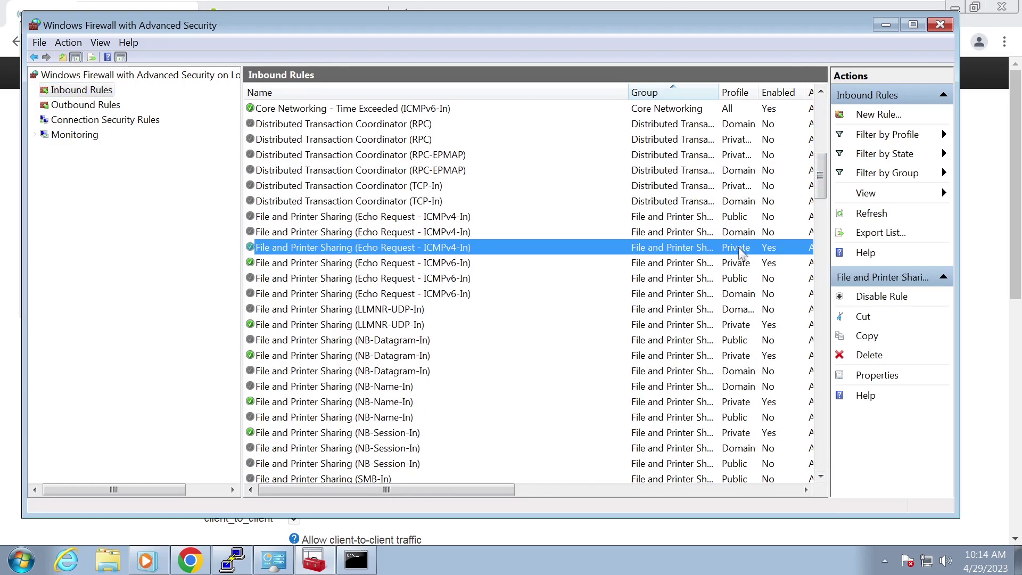
{"action": "left_click", "coordinate": [927, 560]}
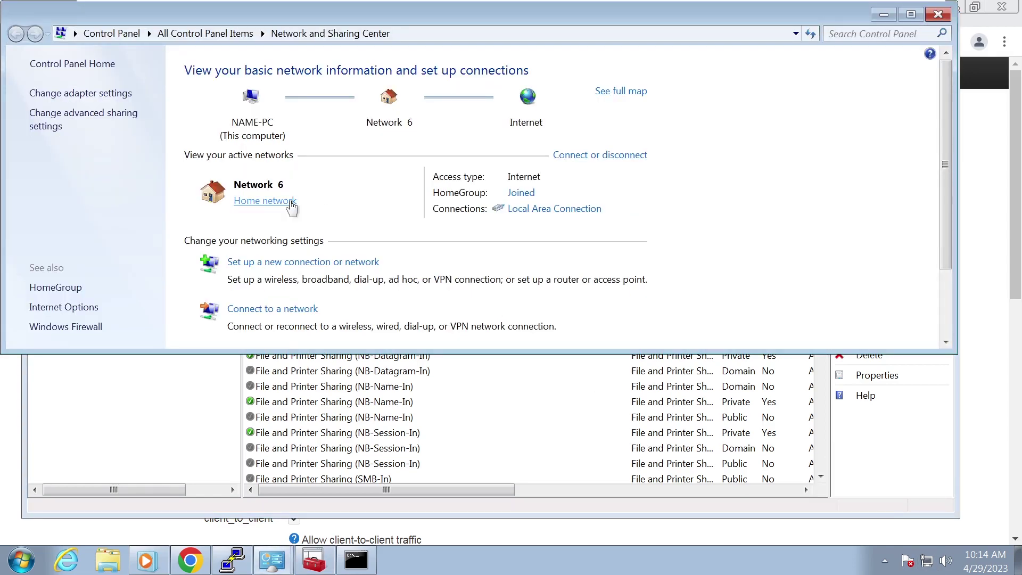
{"action": "left_click", "coordinate": [290, 202]}
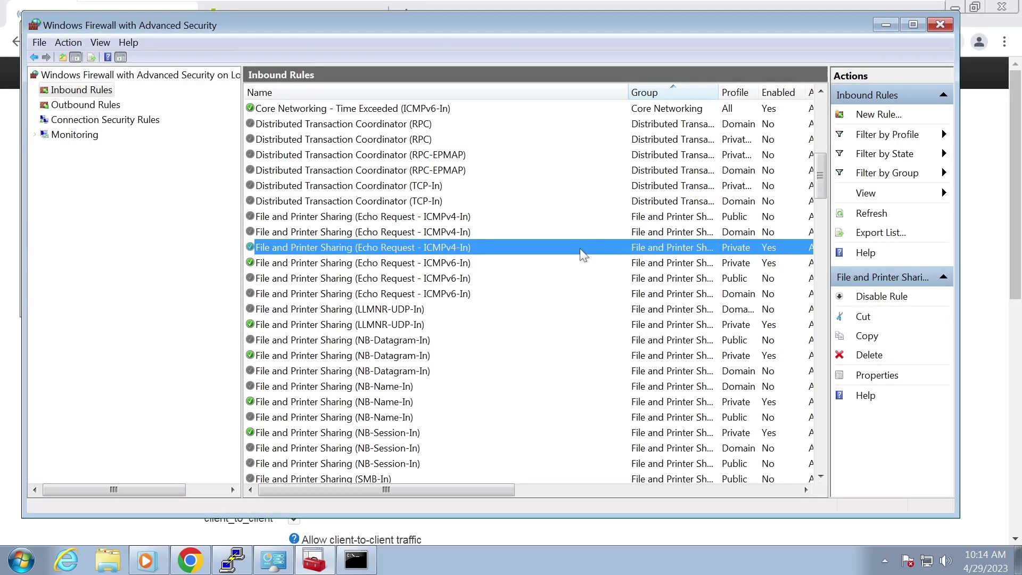
Add remote IP 10.100.0.0/24 to the Echo Request ICMPv4-In (Private) rule's scope and apply
{"action": "double_click", "coordinate": [582, 248]}
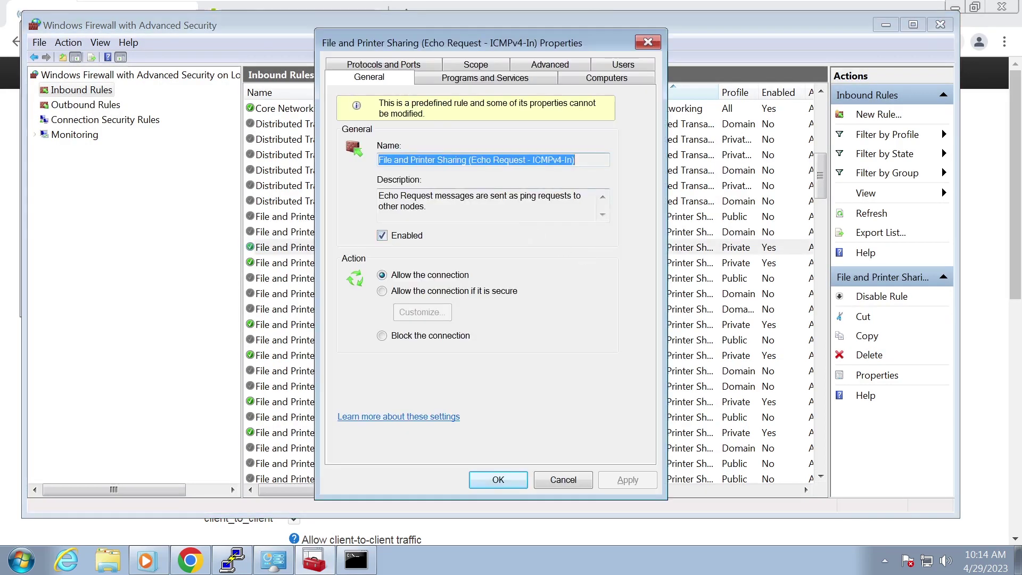
{"action": "left_click", "coordinate": [463, 66]}
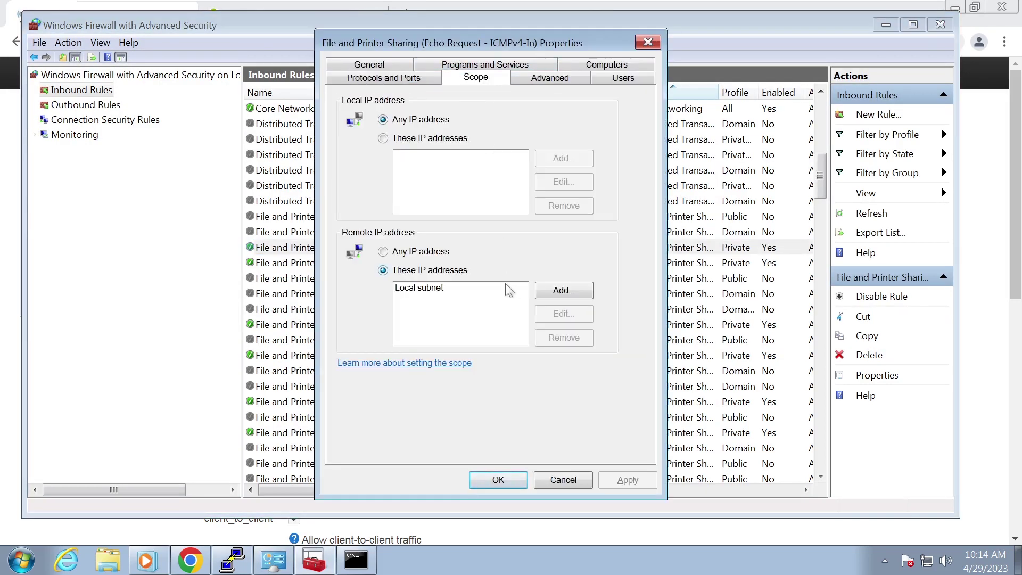
{"action": "left_click", "coordinate": [557, 291]}
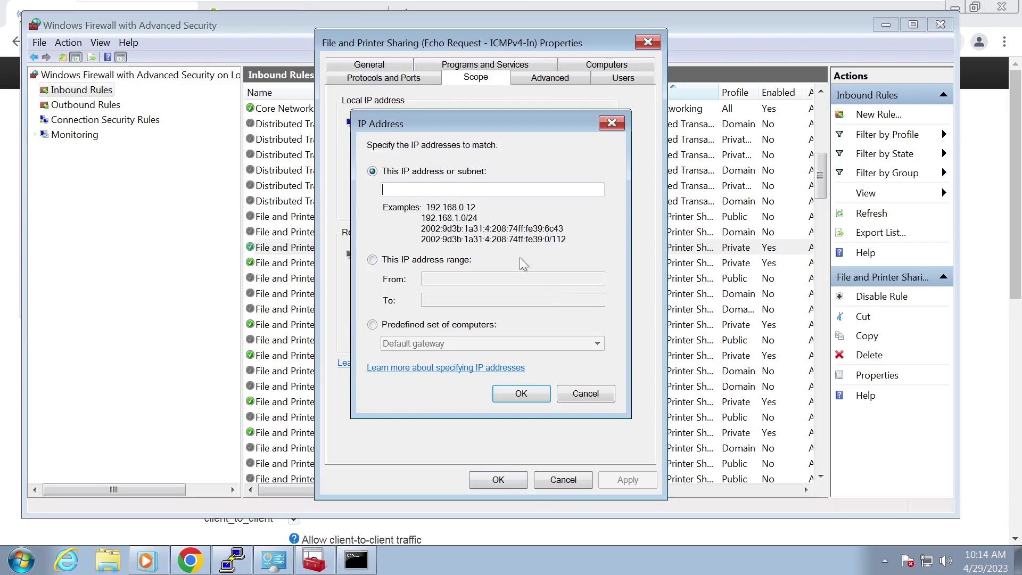
{"action": "type", "text": "10.100.0.0"}
{"action": "type", "text": "/24"}
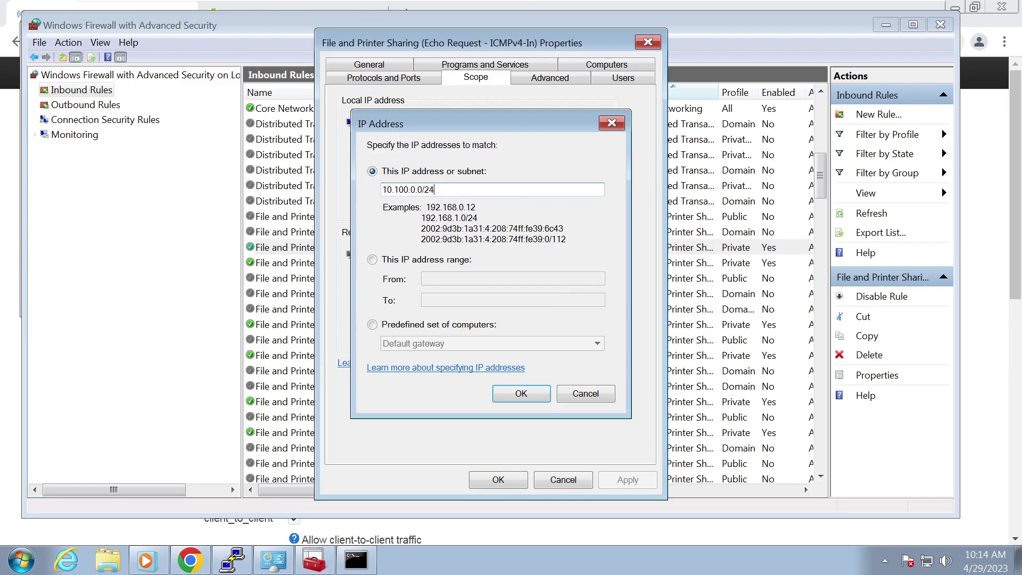
{"action": "left_click", "coordinate": [521, 393]}
{"action": "left_click", "coordinate": [627, 480]}
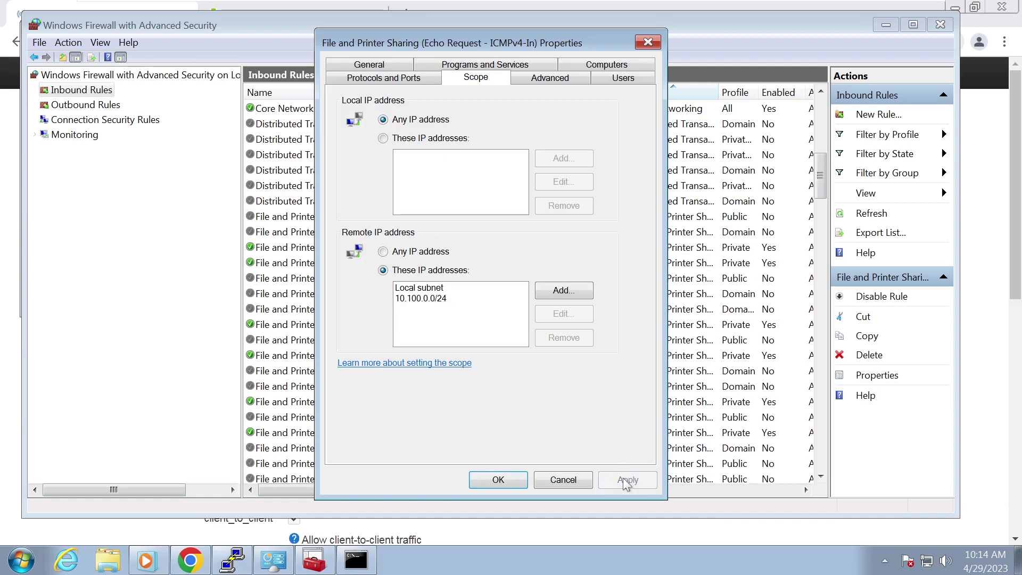
{"action": "left_click", "coordinate": [506, 478]}
Close the firewall window and ping the phone's VPN address 10.100.0.2
{"action": "key", "text": "alt+F4"}
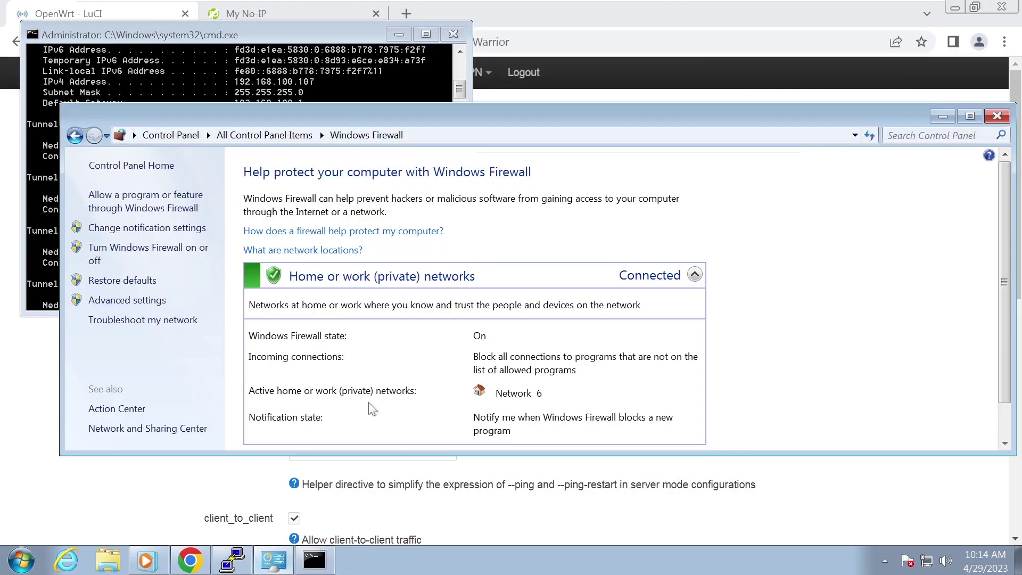
{"action": "left_click", "coordinate": [165, 250]}
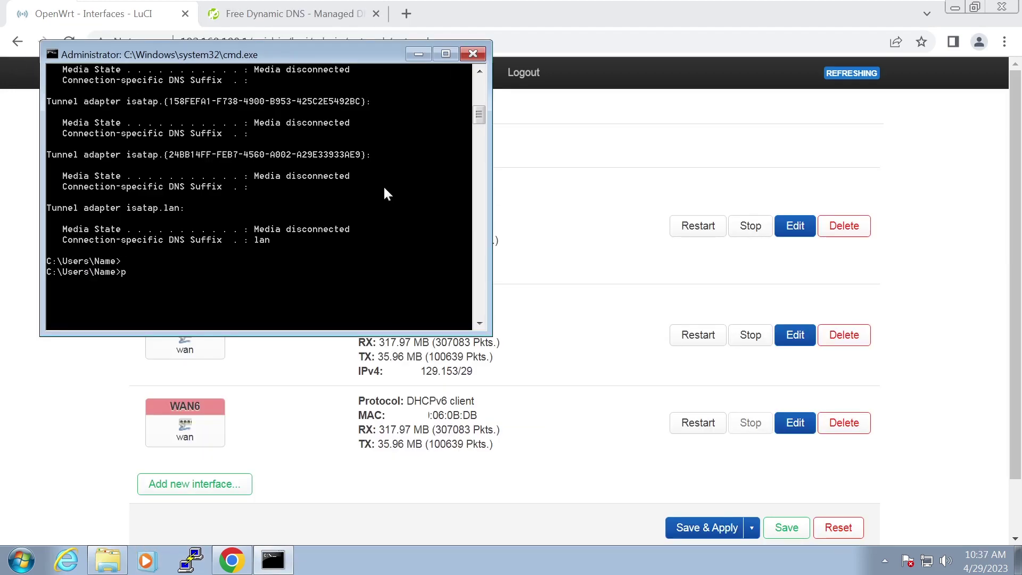
{"action": "type", "text": "ing 10.100.0.2"}
{"action": "key", "text": "Return"}
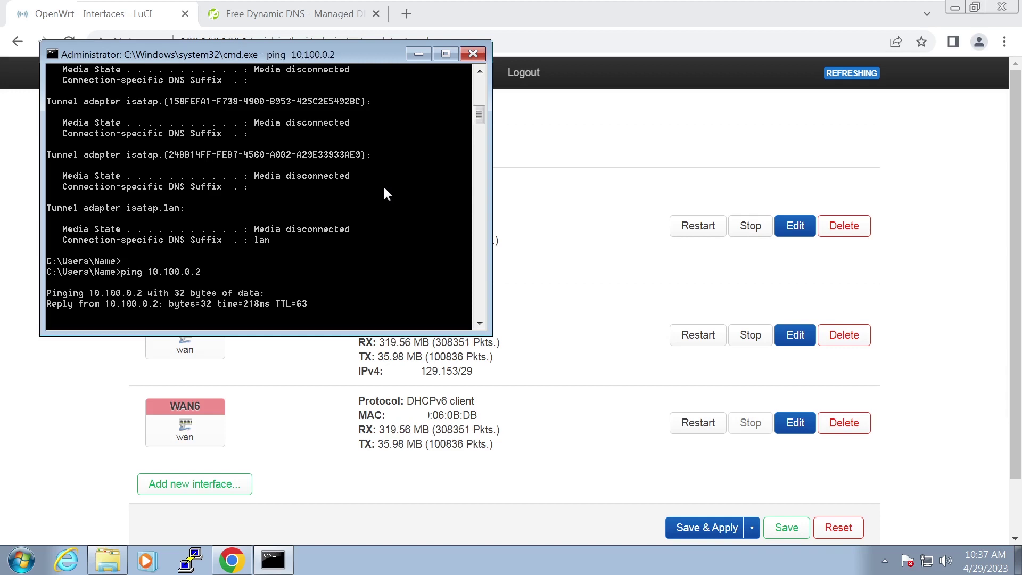